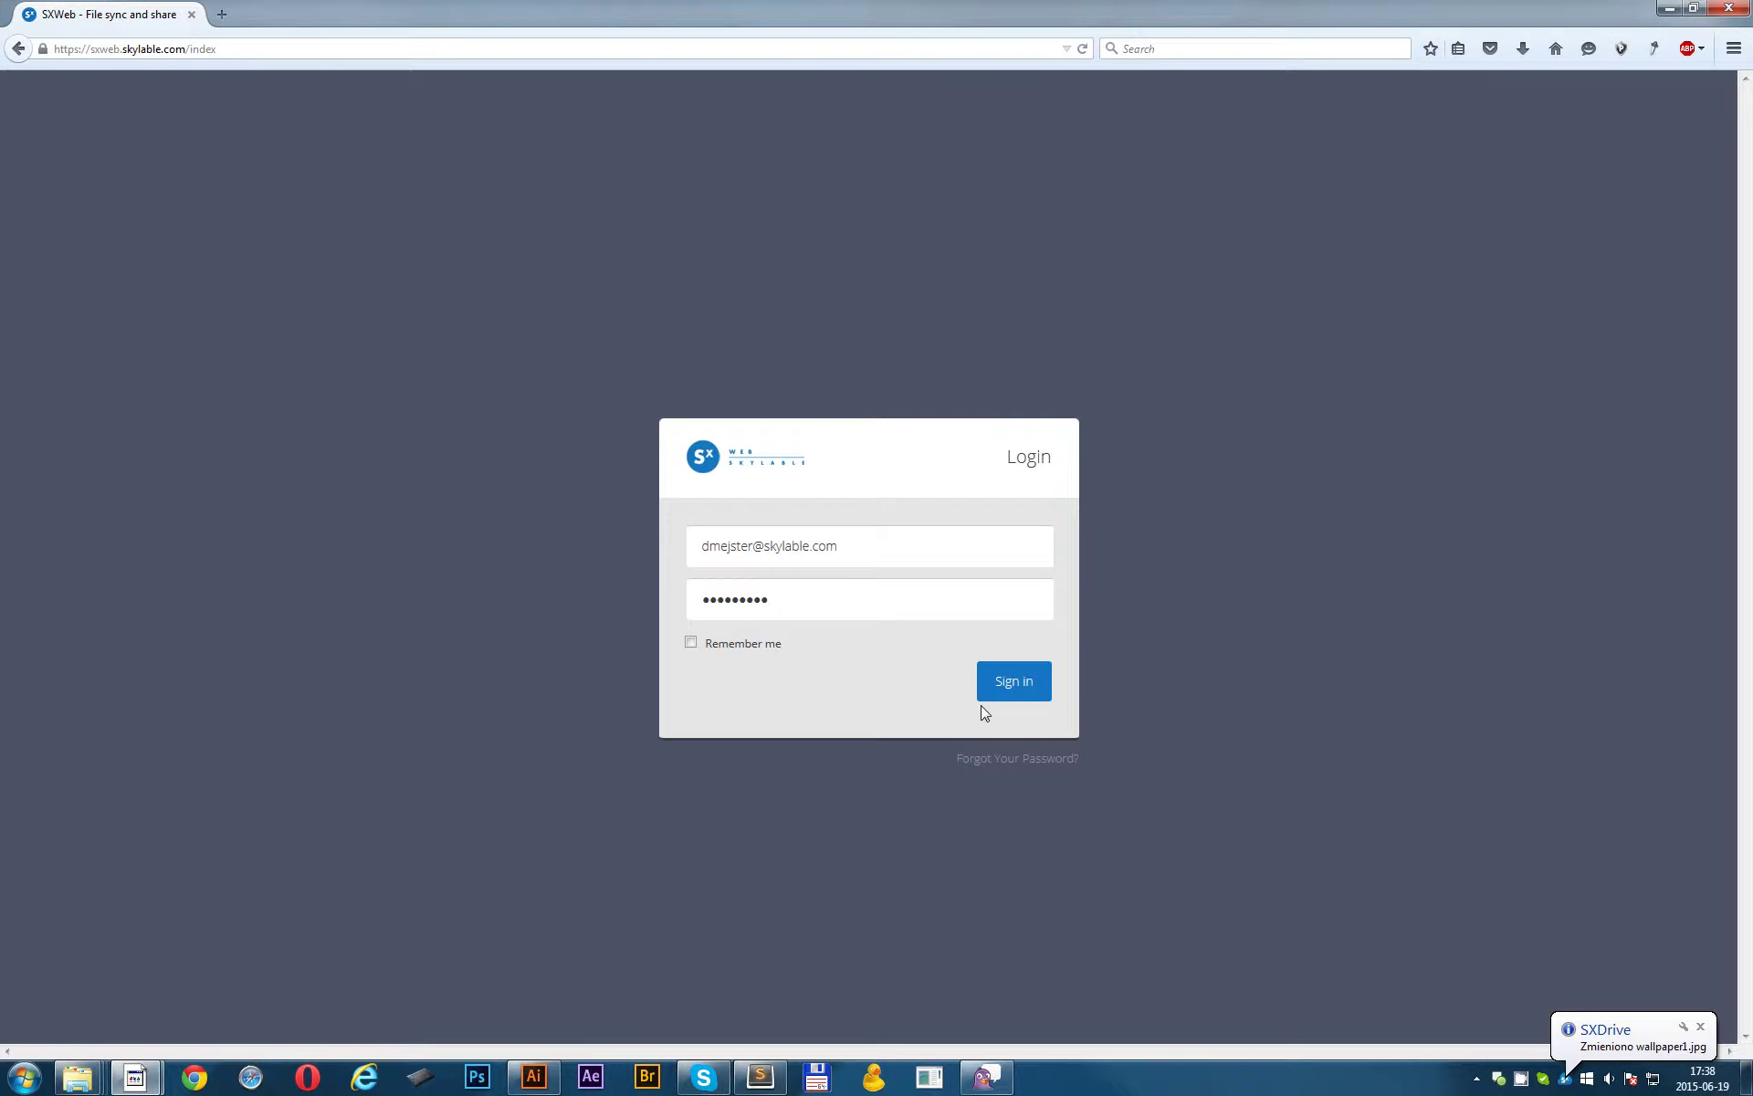
Sign in to SXWeb with the entered credentials to open the vol-dmejster volume.
click(1005, 686)
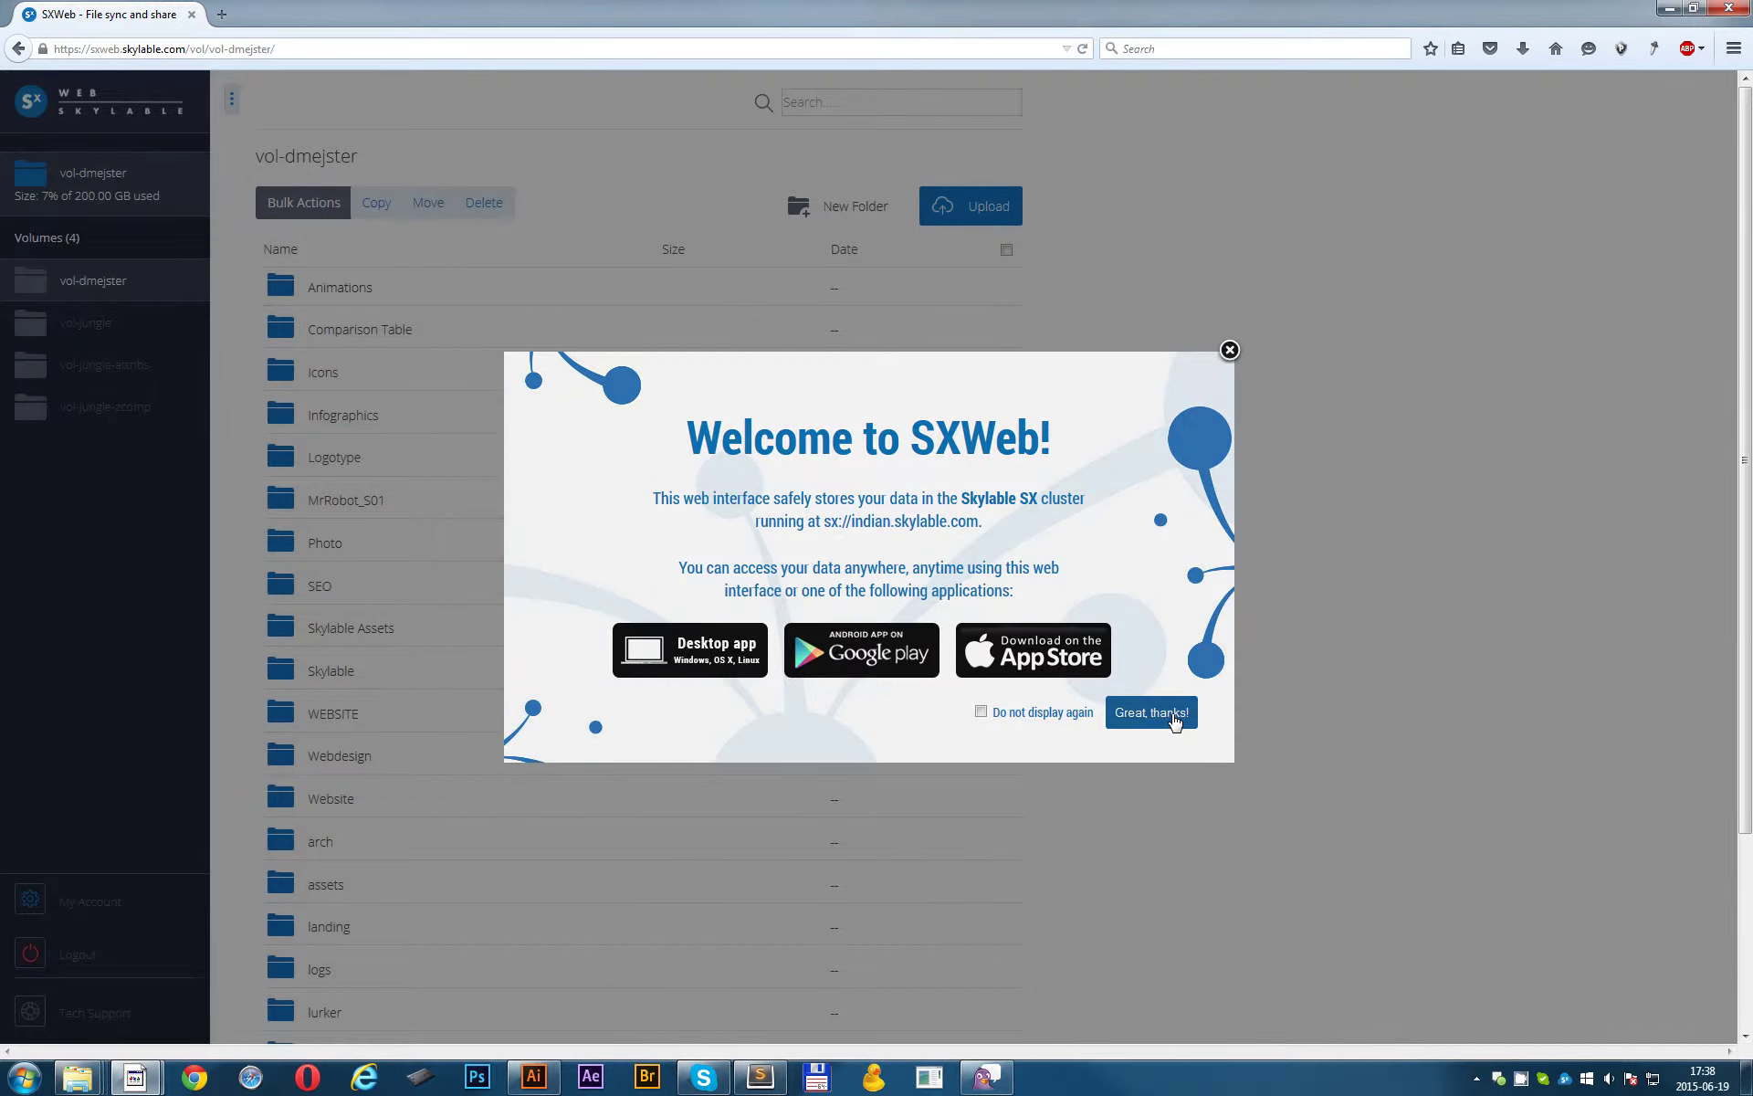
Dismiss the Welcome to SXWeb dialog with 'Great, thanks!'.
click(1175, 719)
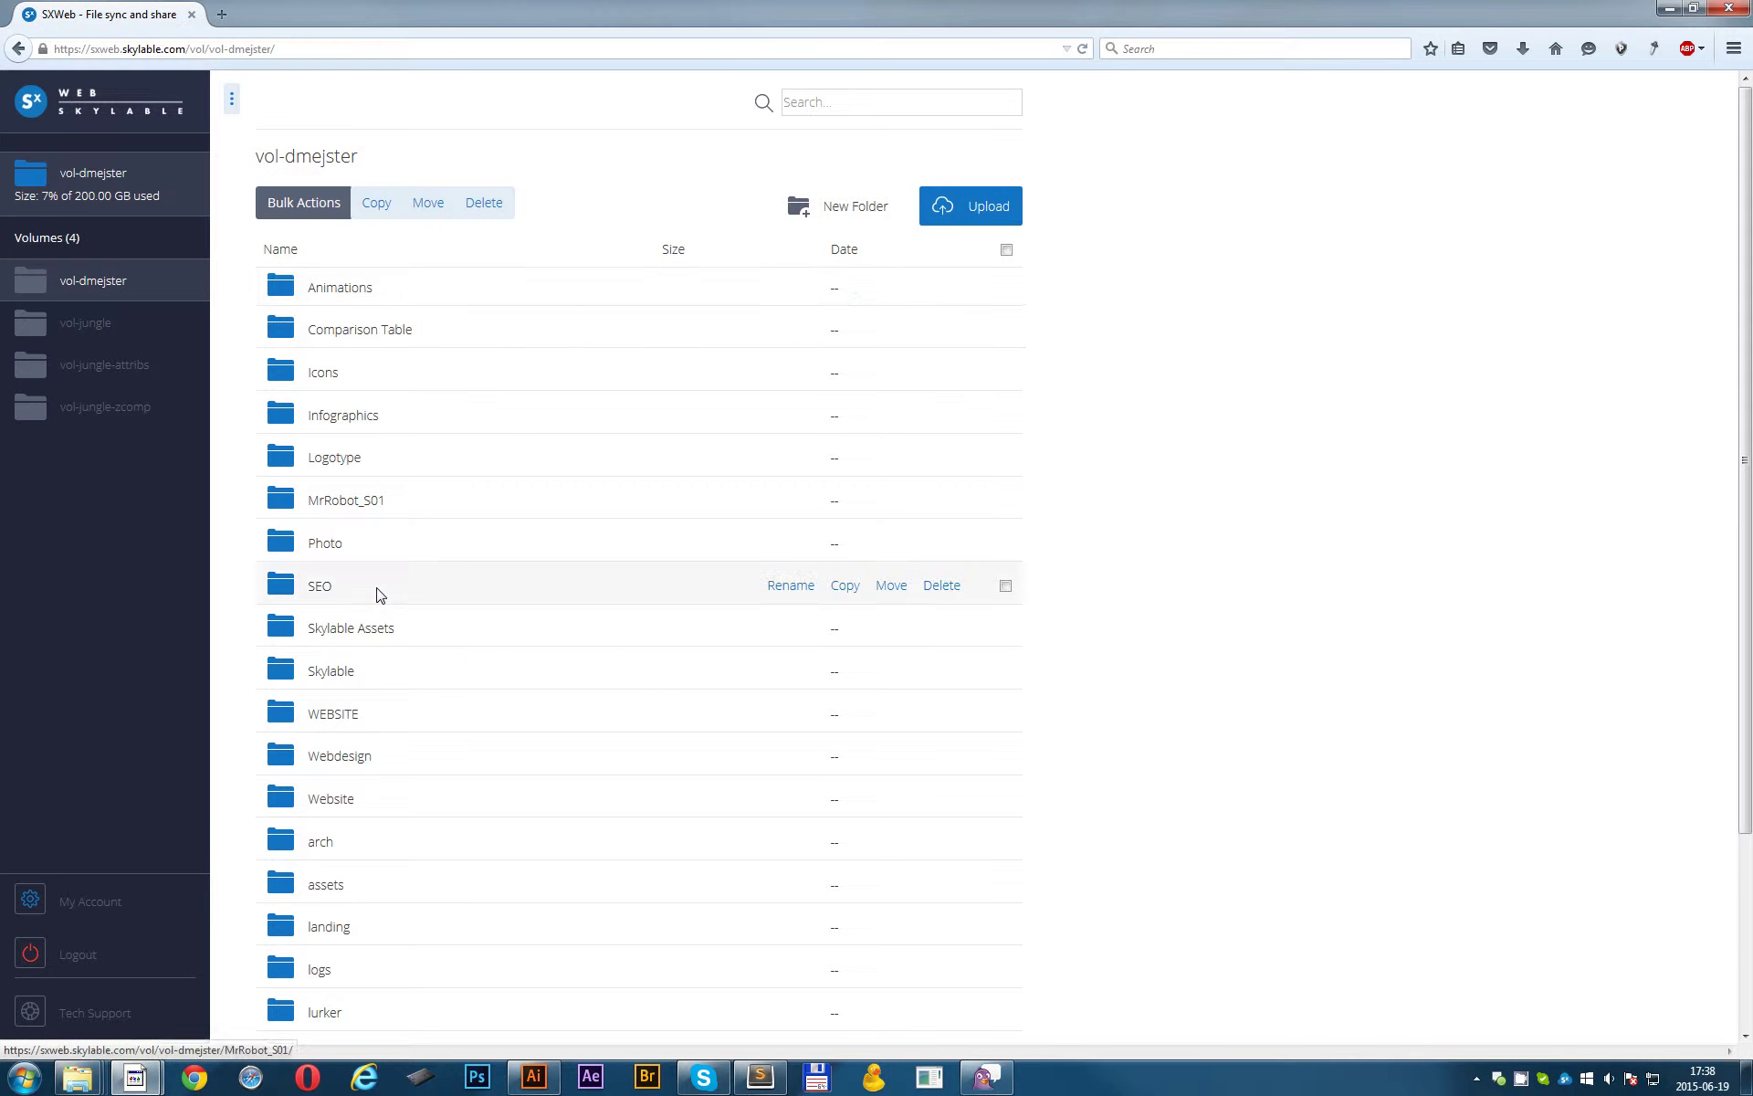
scroll(379, 589, down, 3)
scroll(336, 457, up, 3)
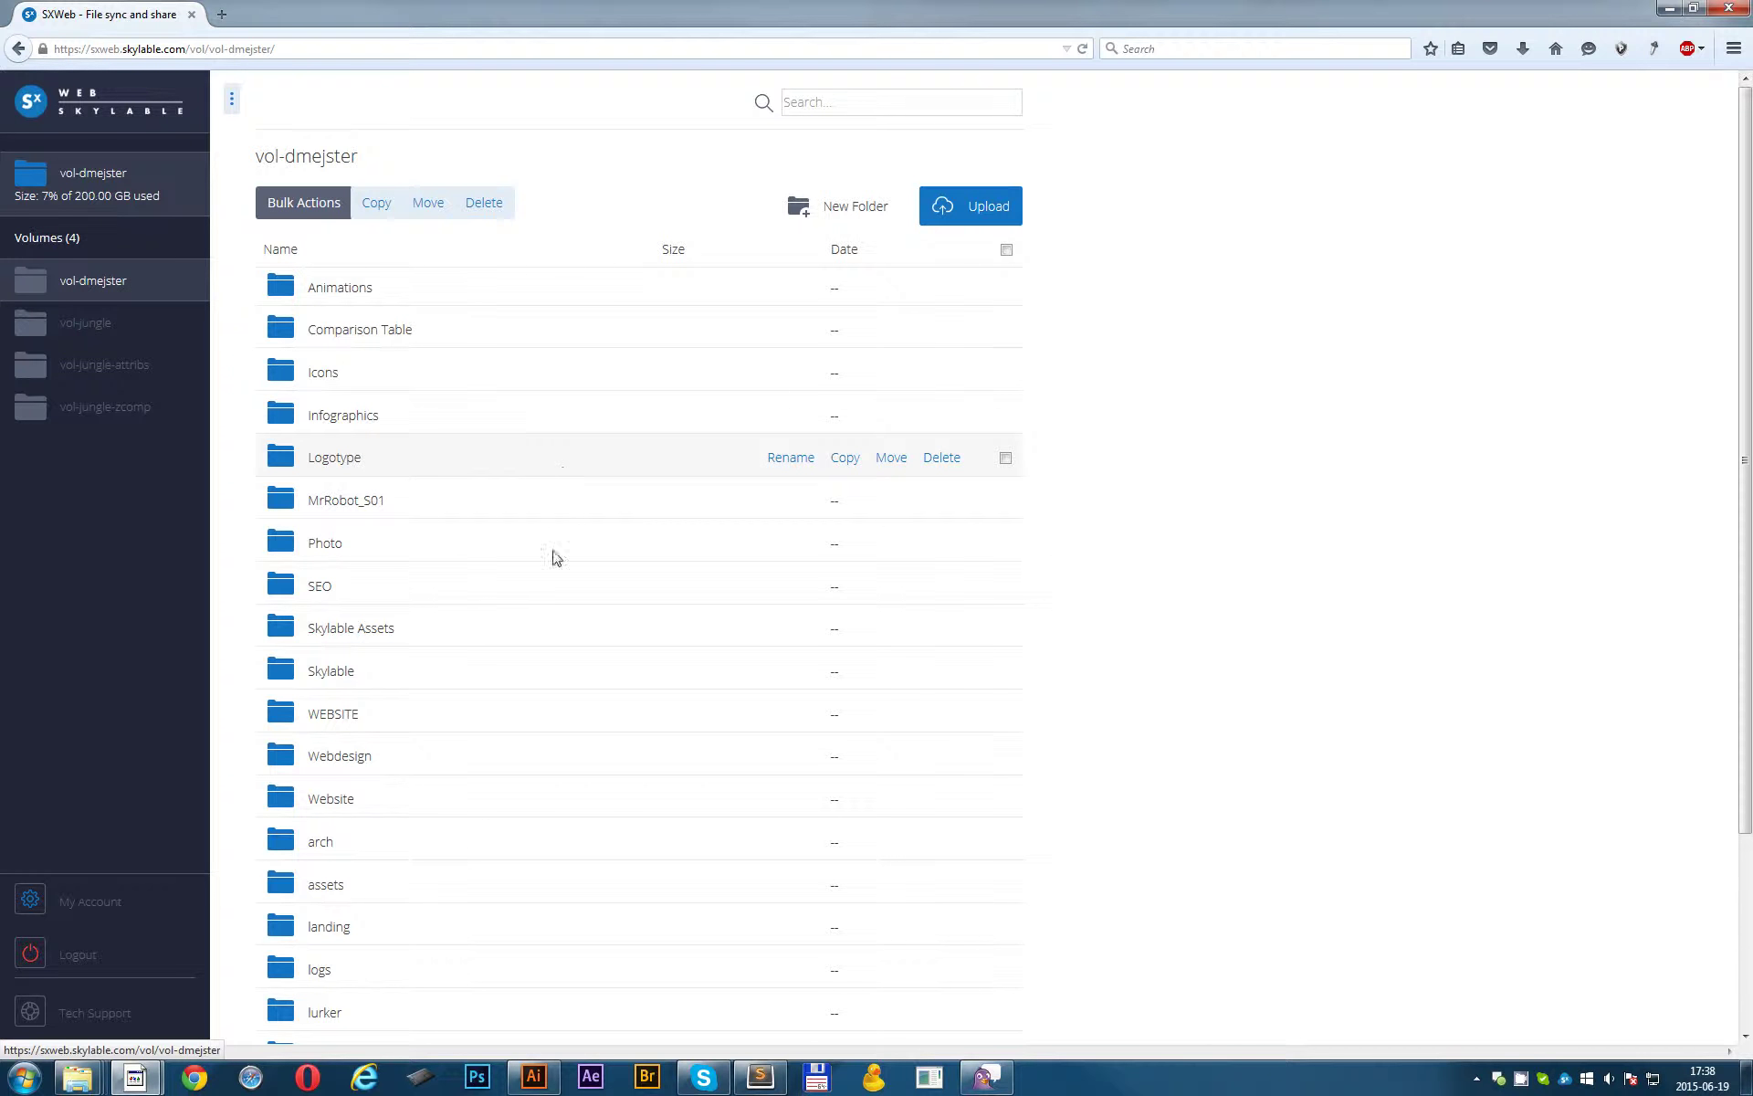
scroll(557, 561, down, 3)
scroll(1359, 710, up, 3)
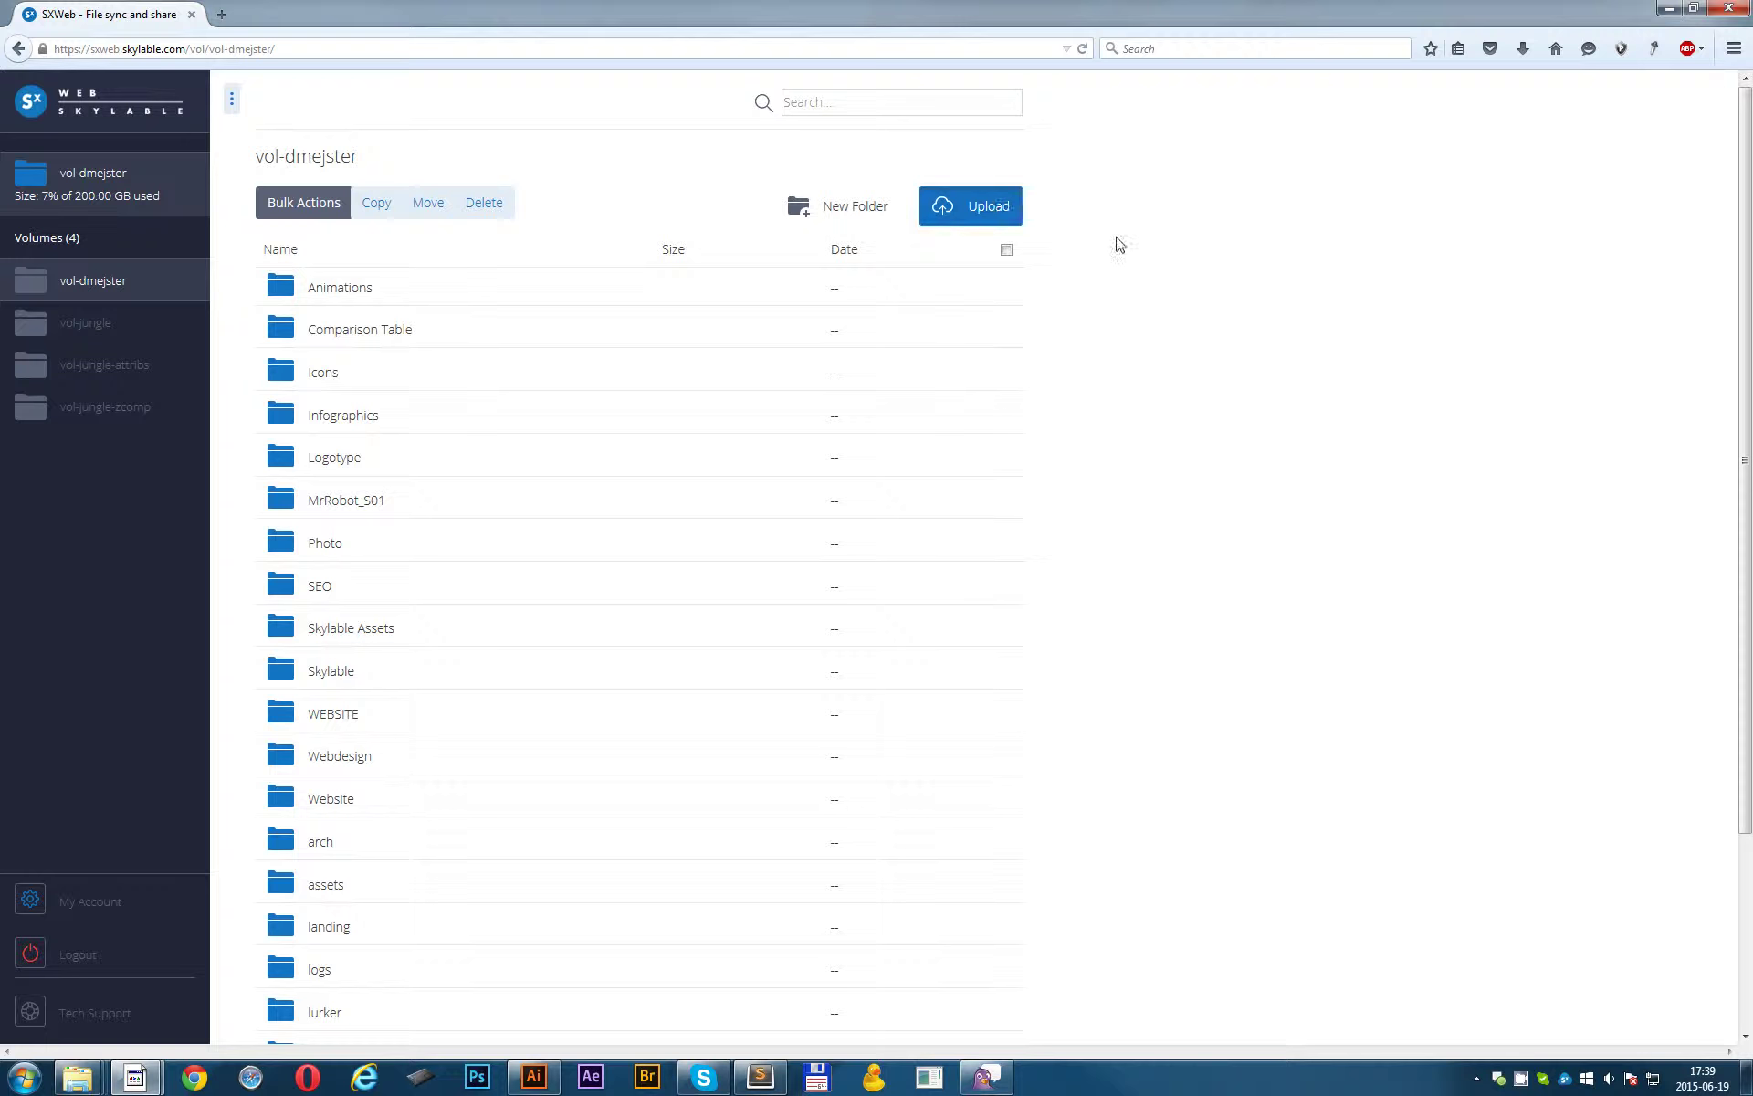
Cancel the upload file picker and restore the browser window to expose the desktop.
click(973, 216)
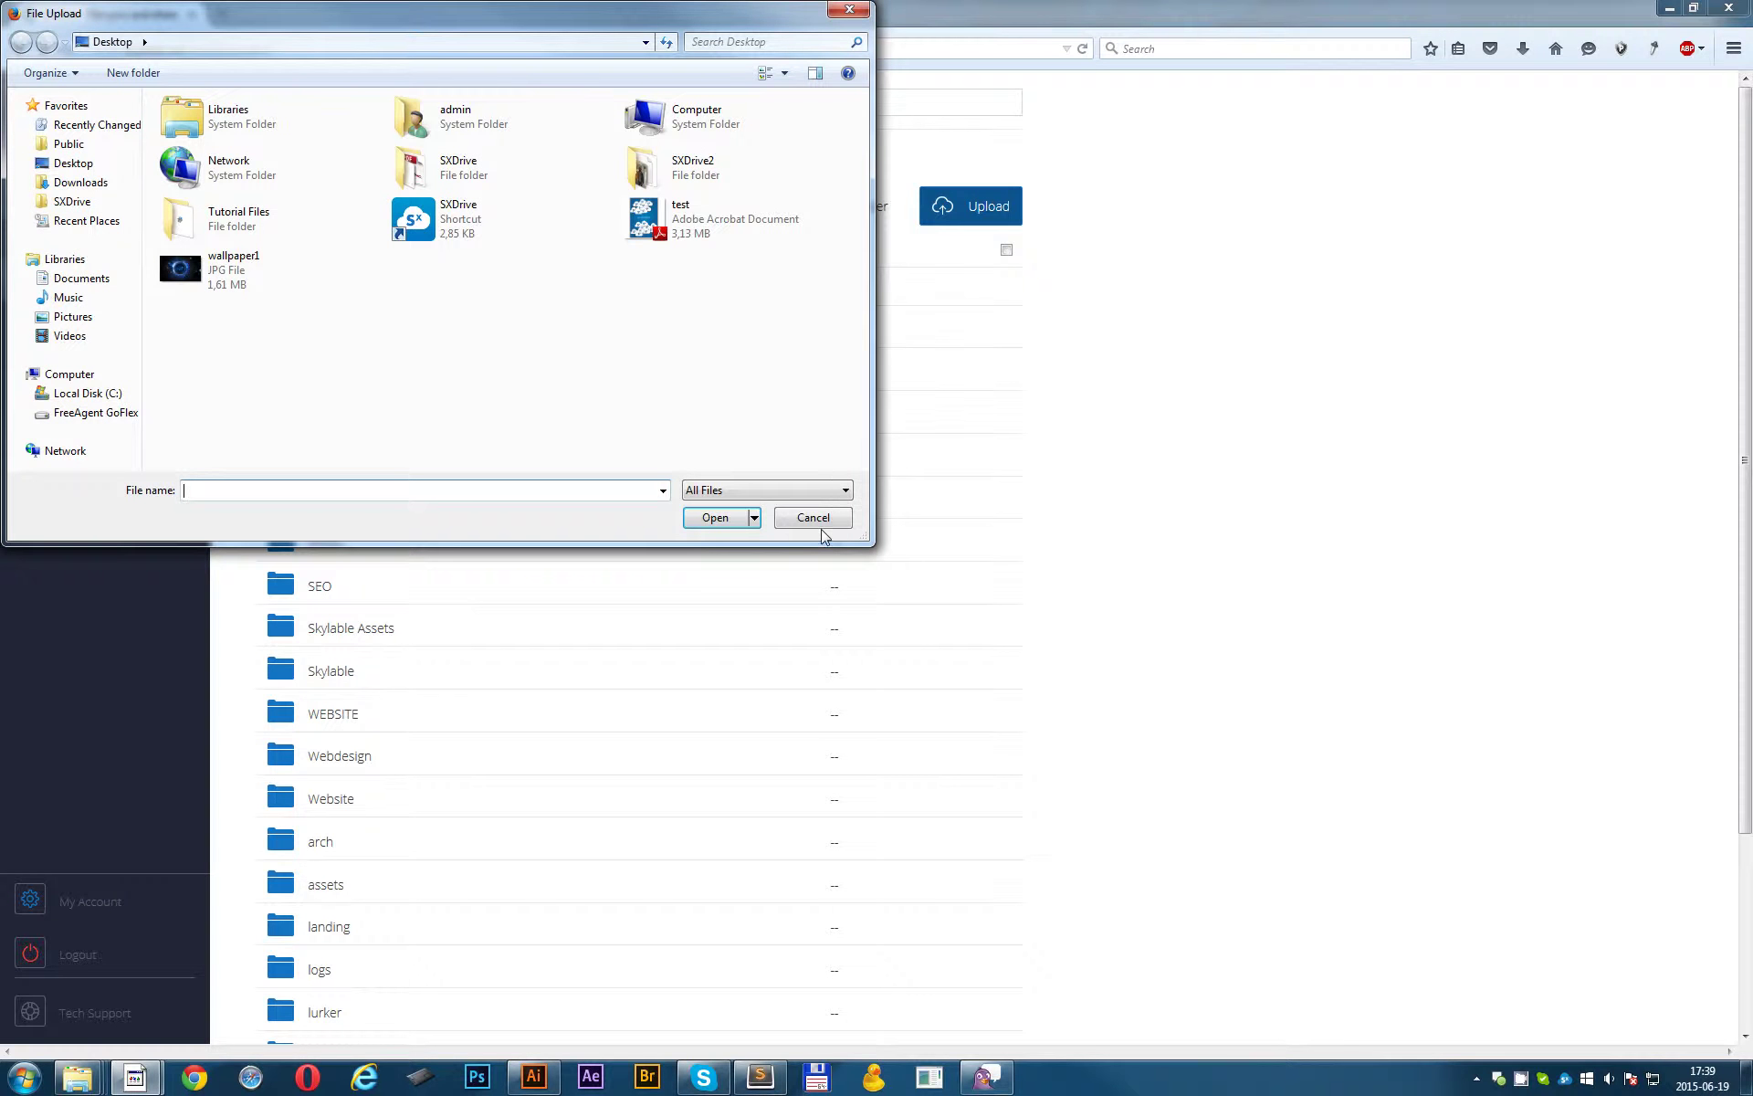
click(813, 518)
key(super+Down)
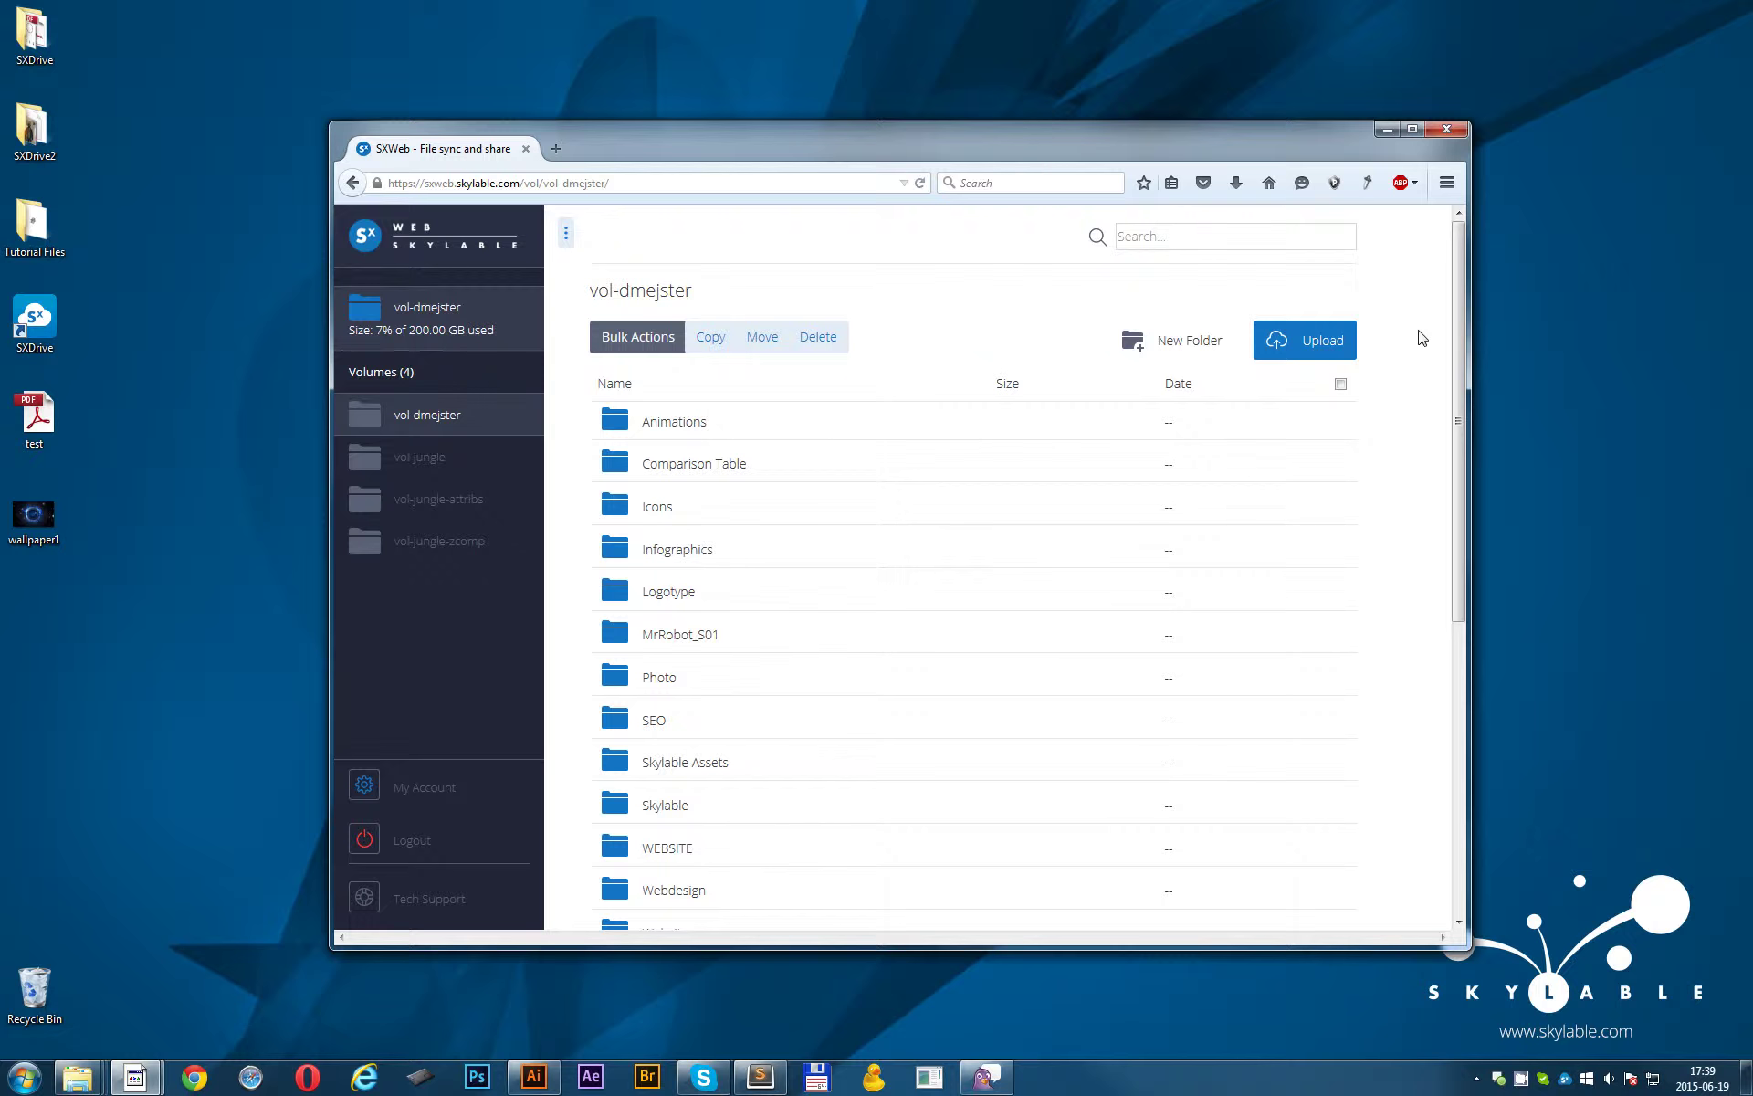
drag(1455, 331, 1421, 758)
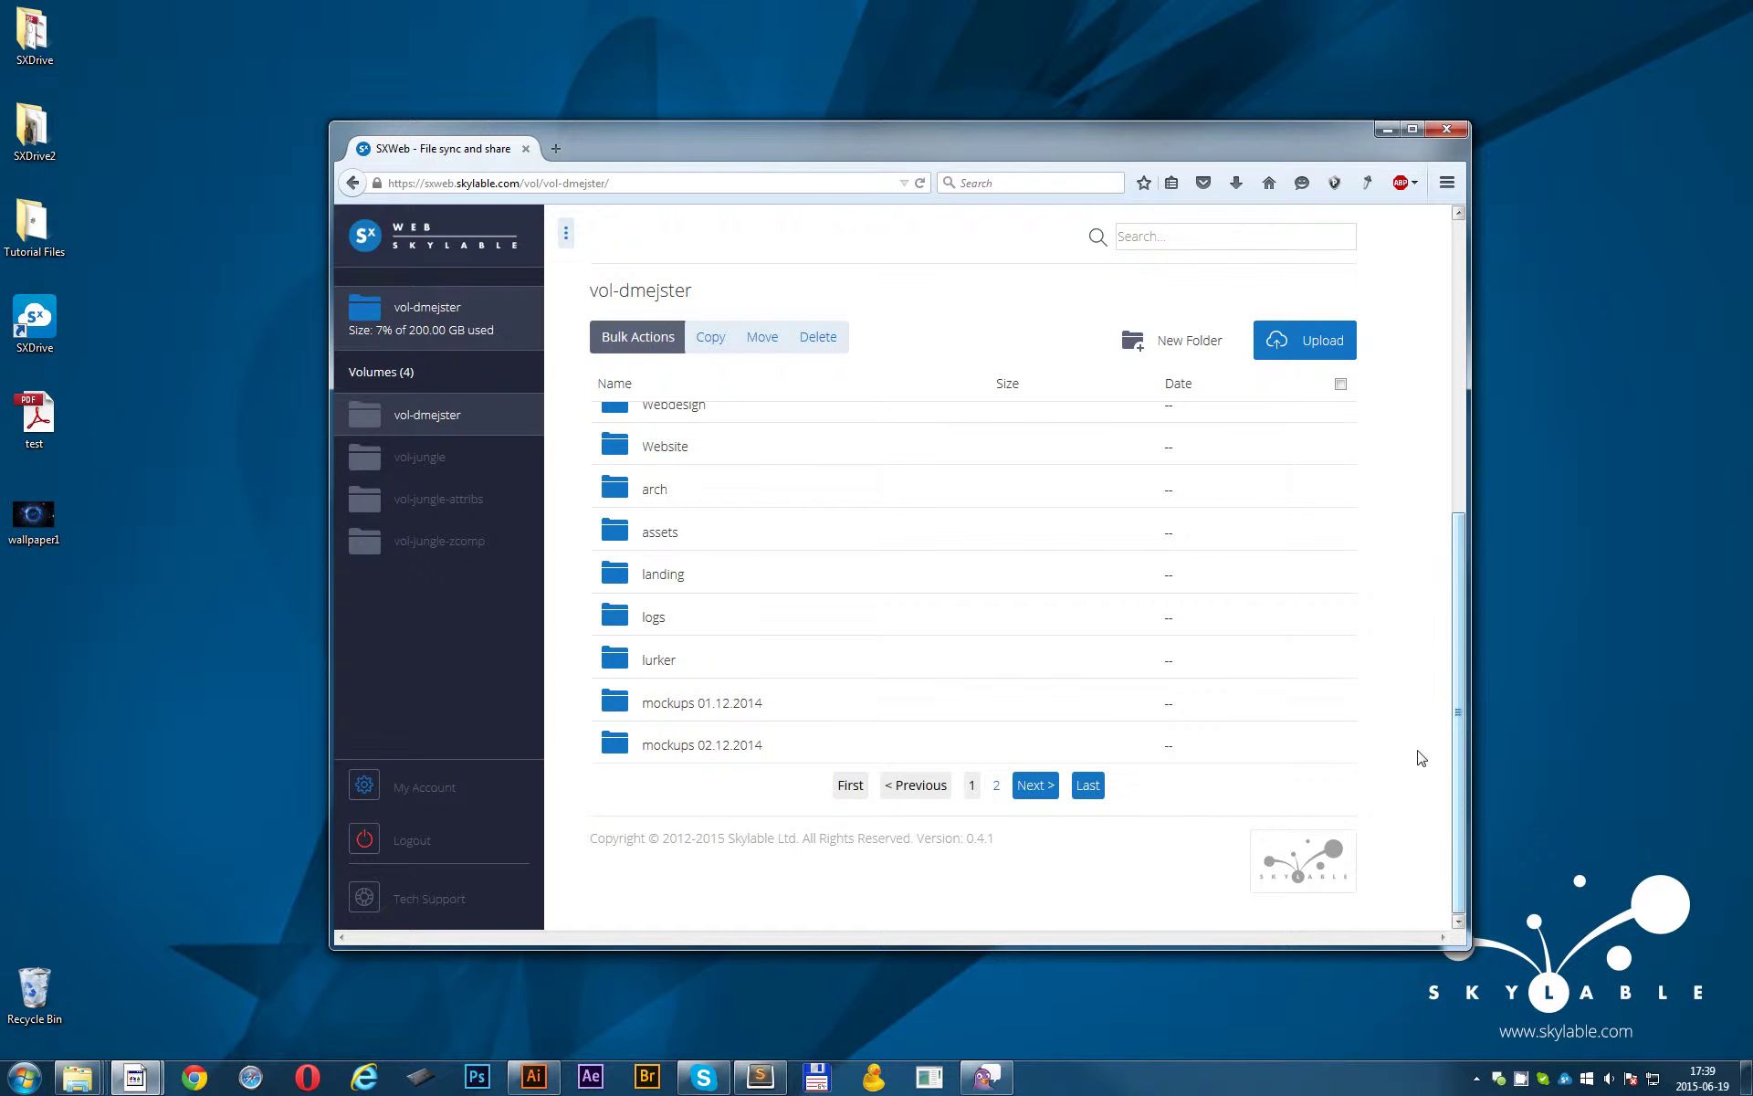
click(997, 785)
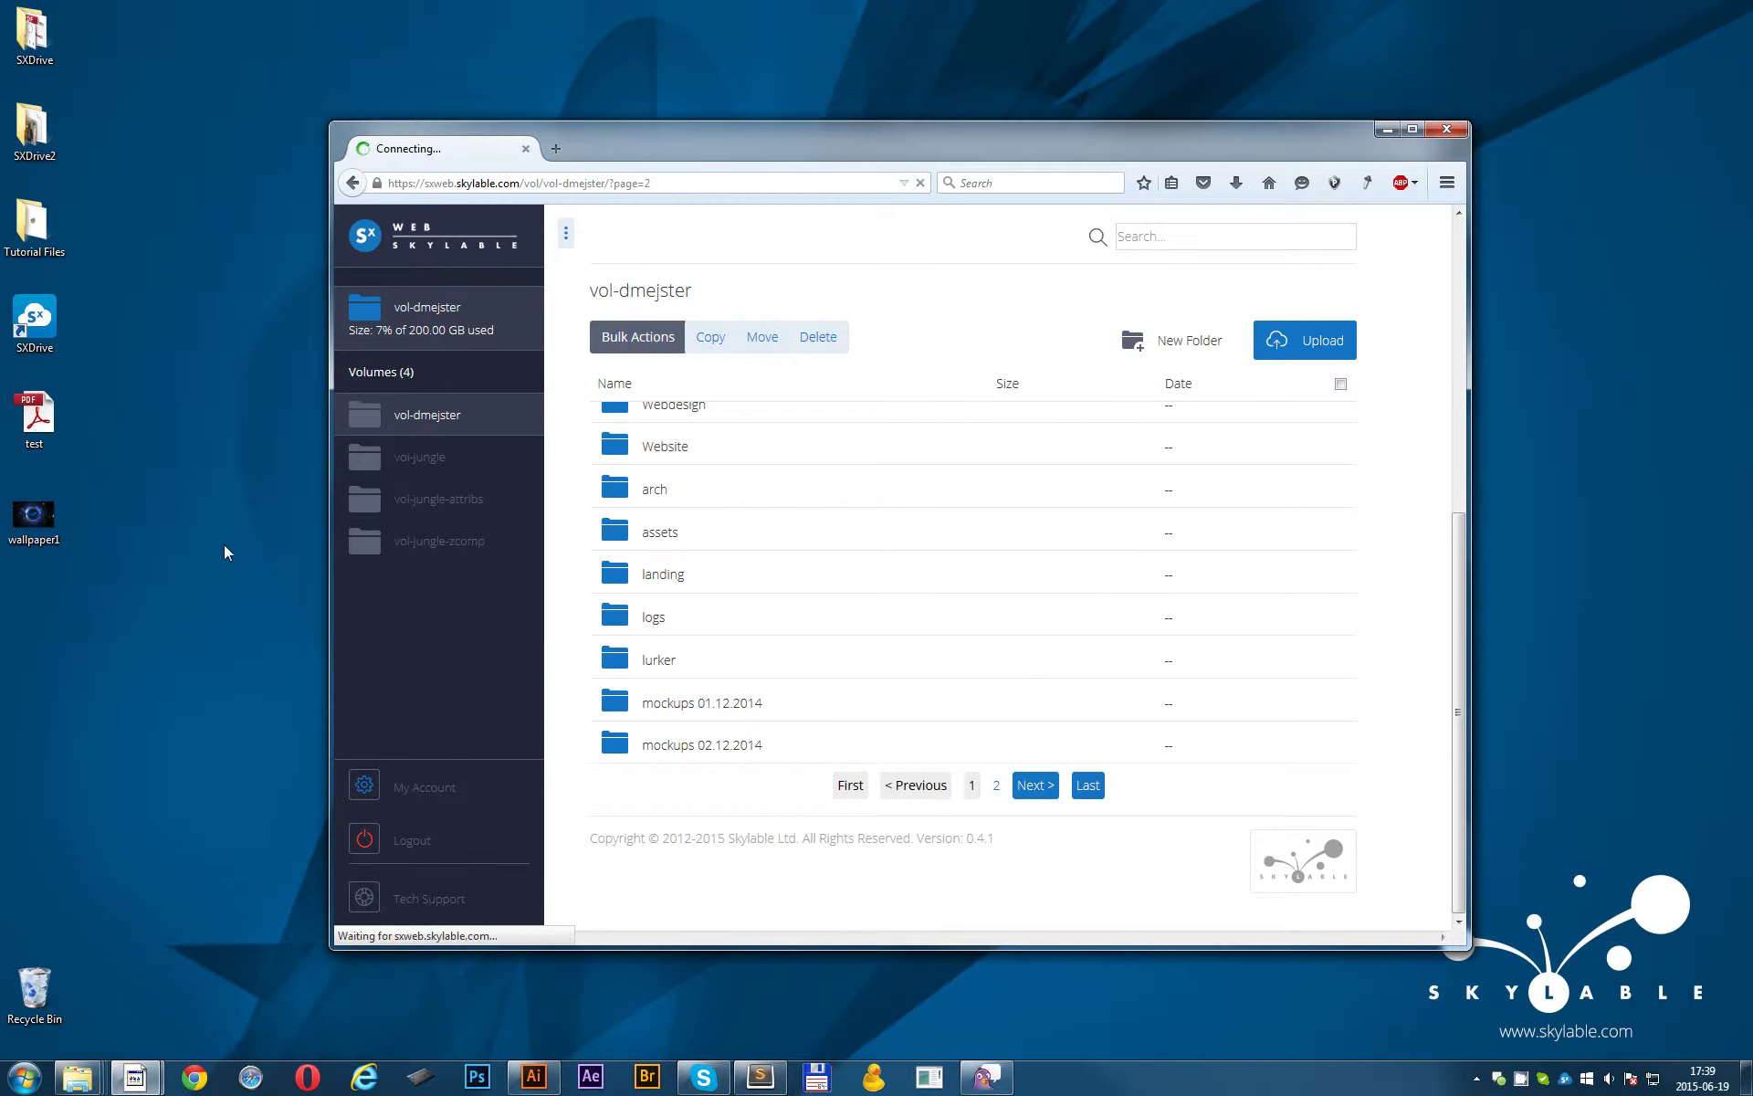
Drag wallpaper1 from the desktop into the file list and find wallpaper1.jpg on page 2.
click(48, 530)
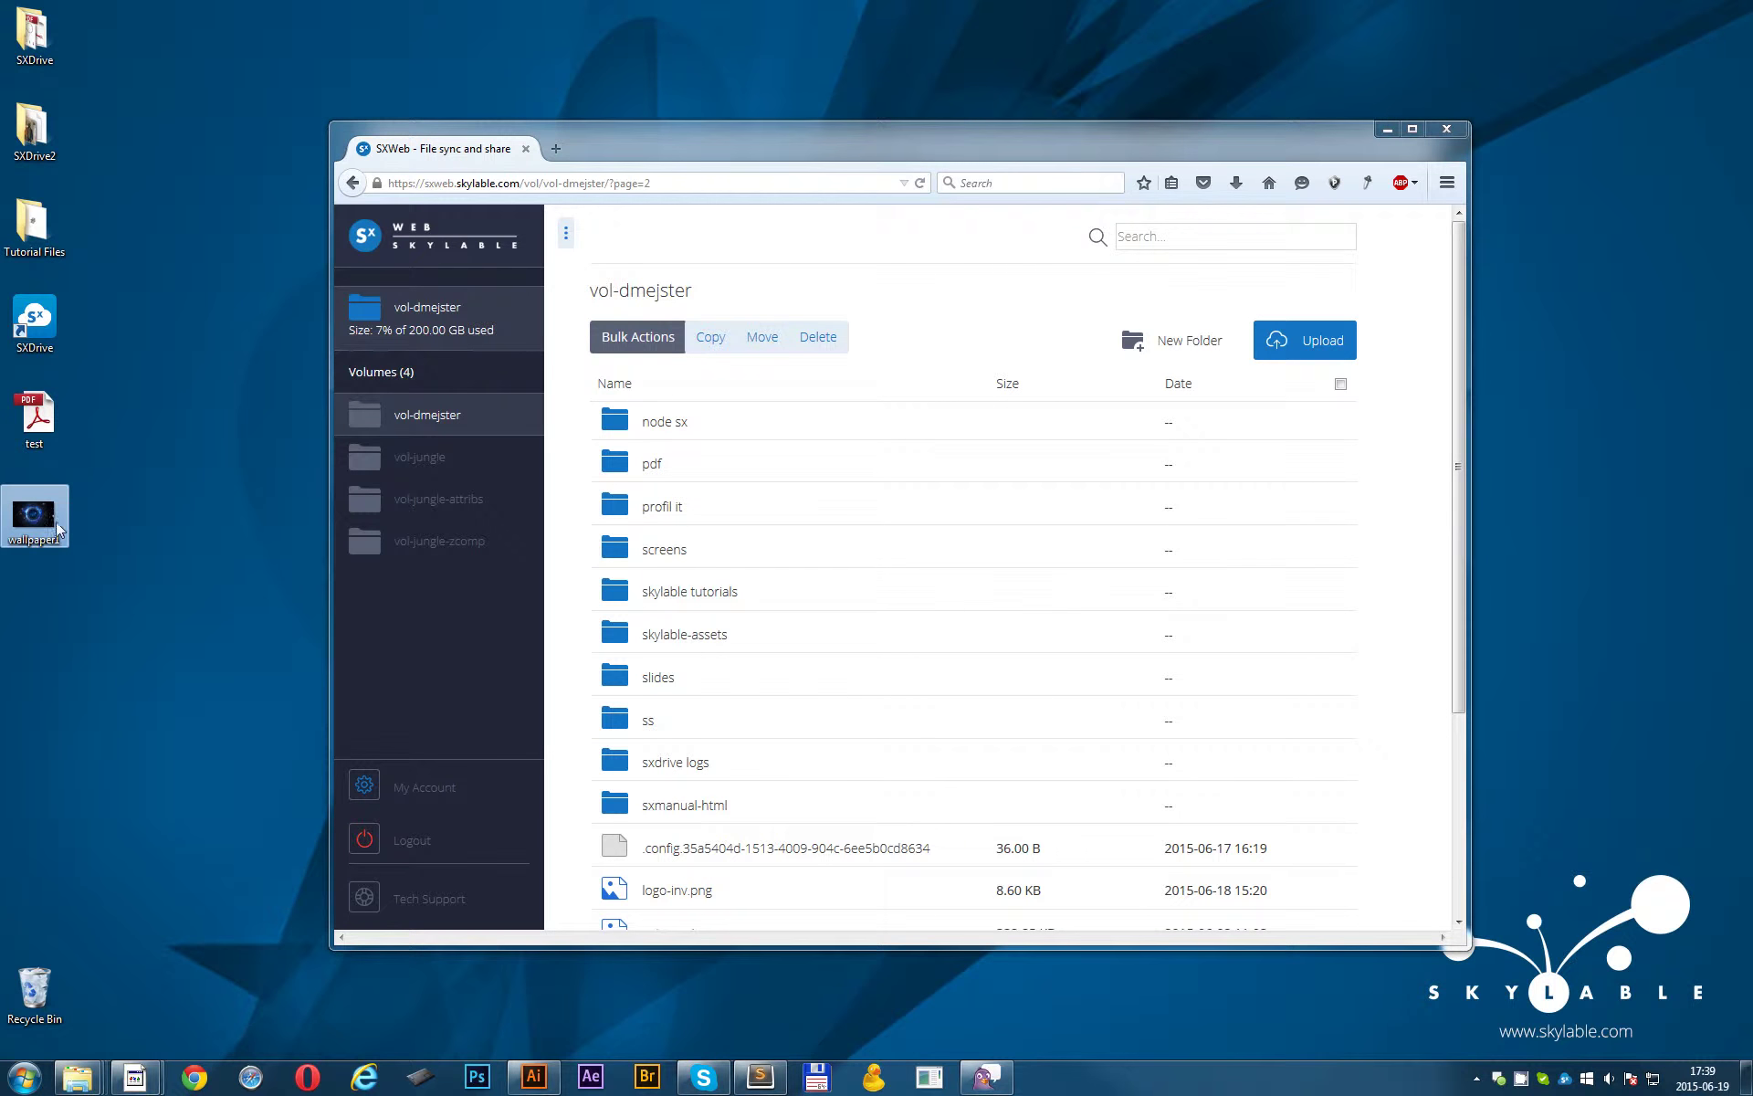
drag(39, 517, 819, 865)
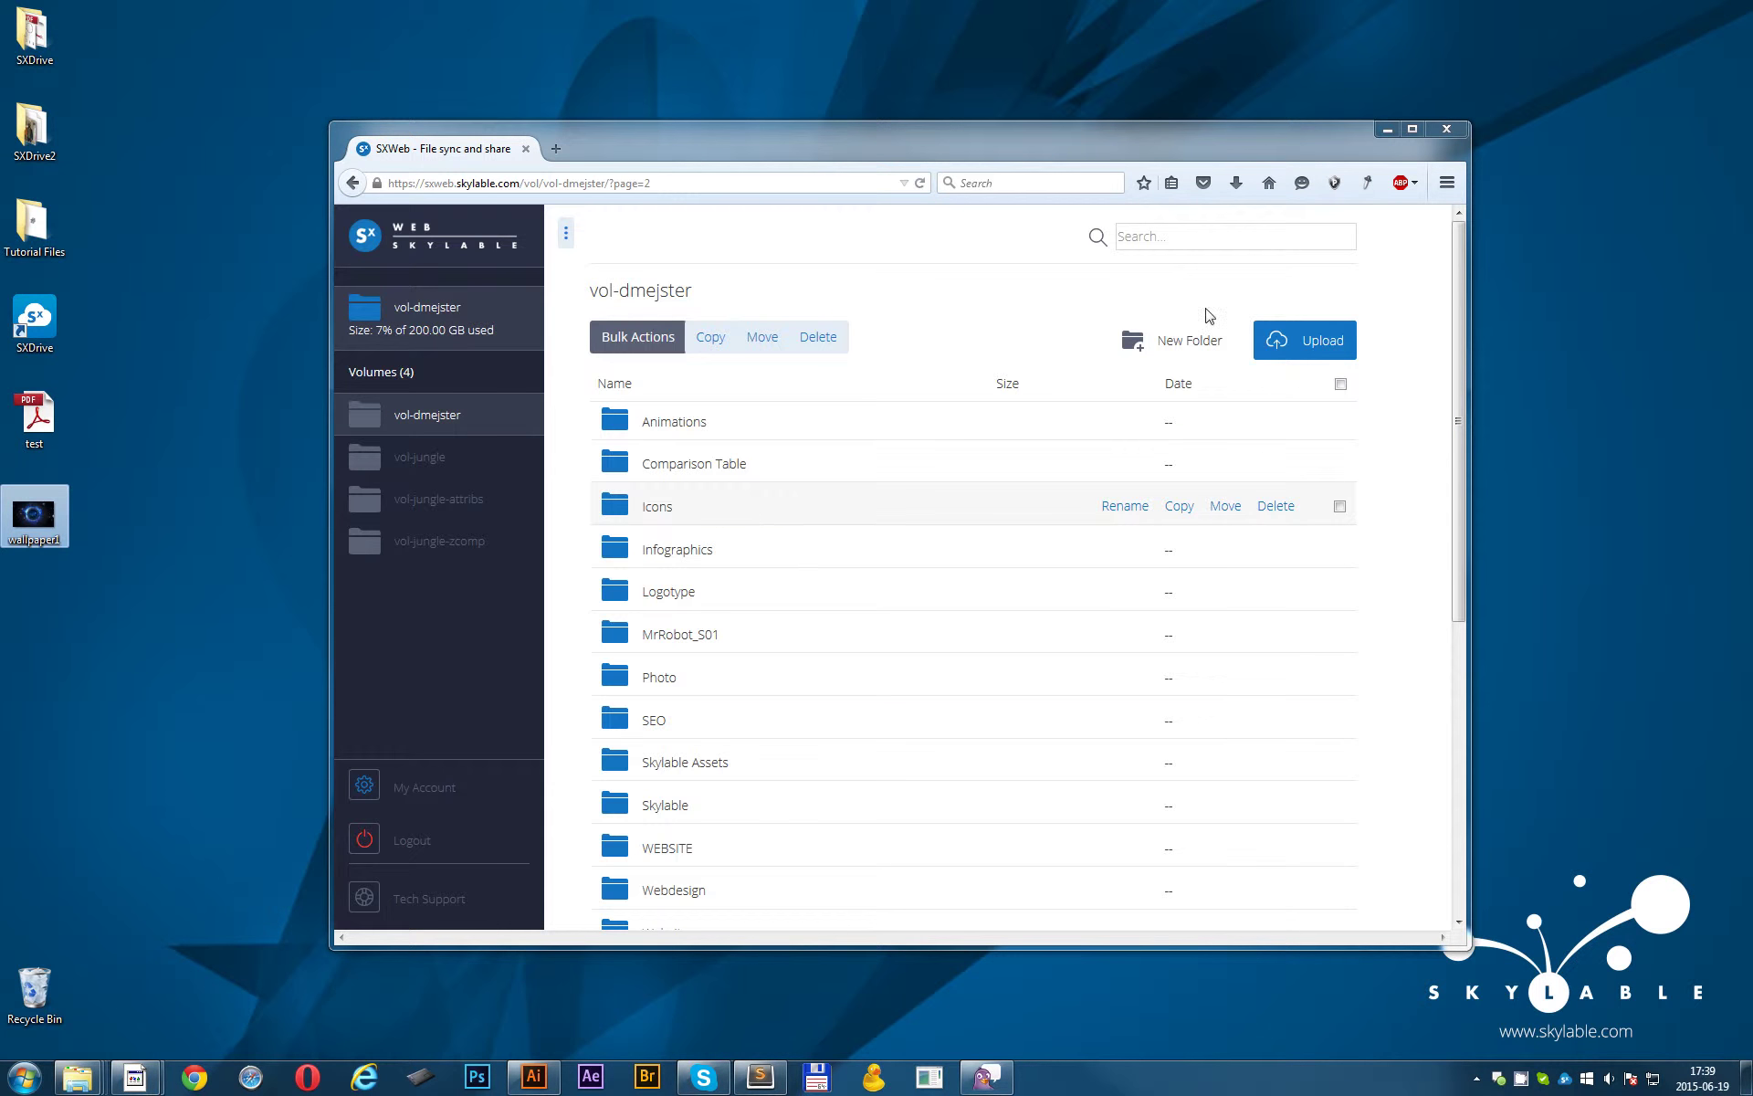
click(1412, 129)
scroll(991, 705, down, 3)
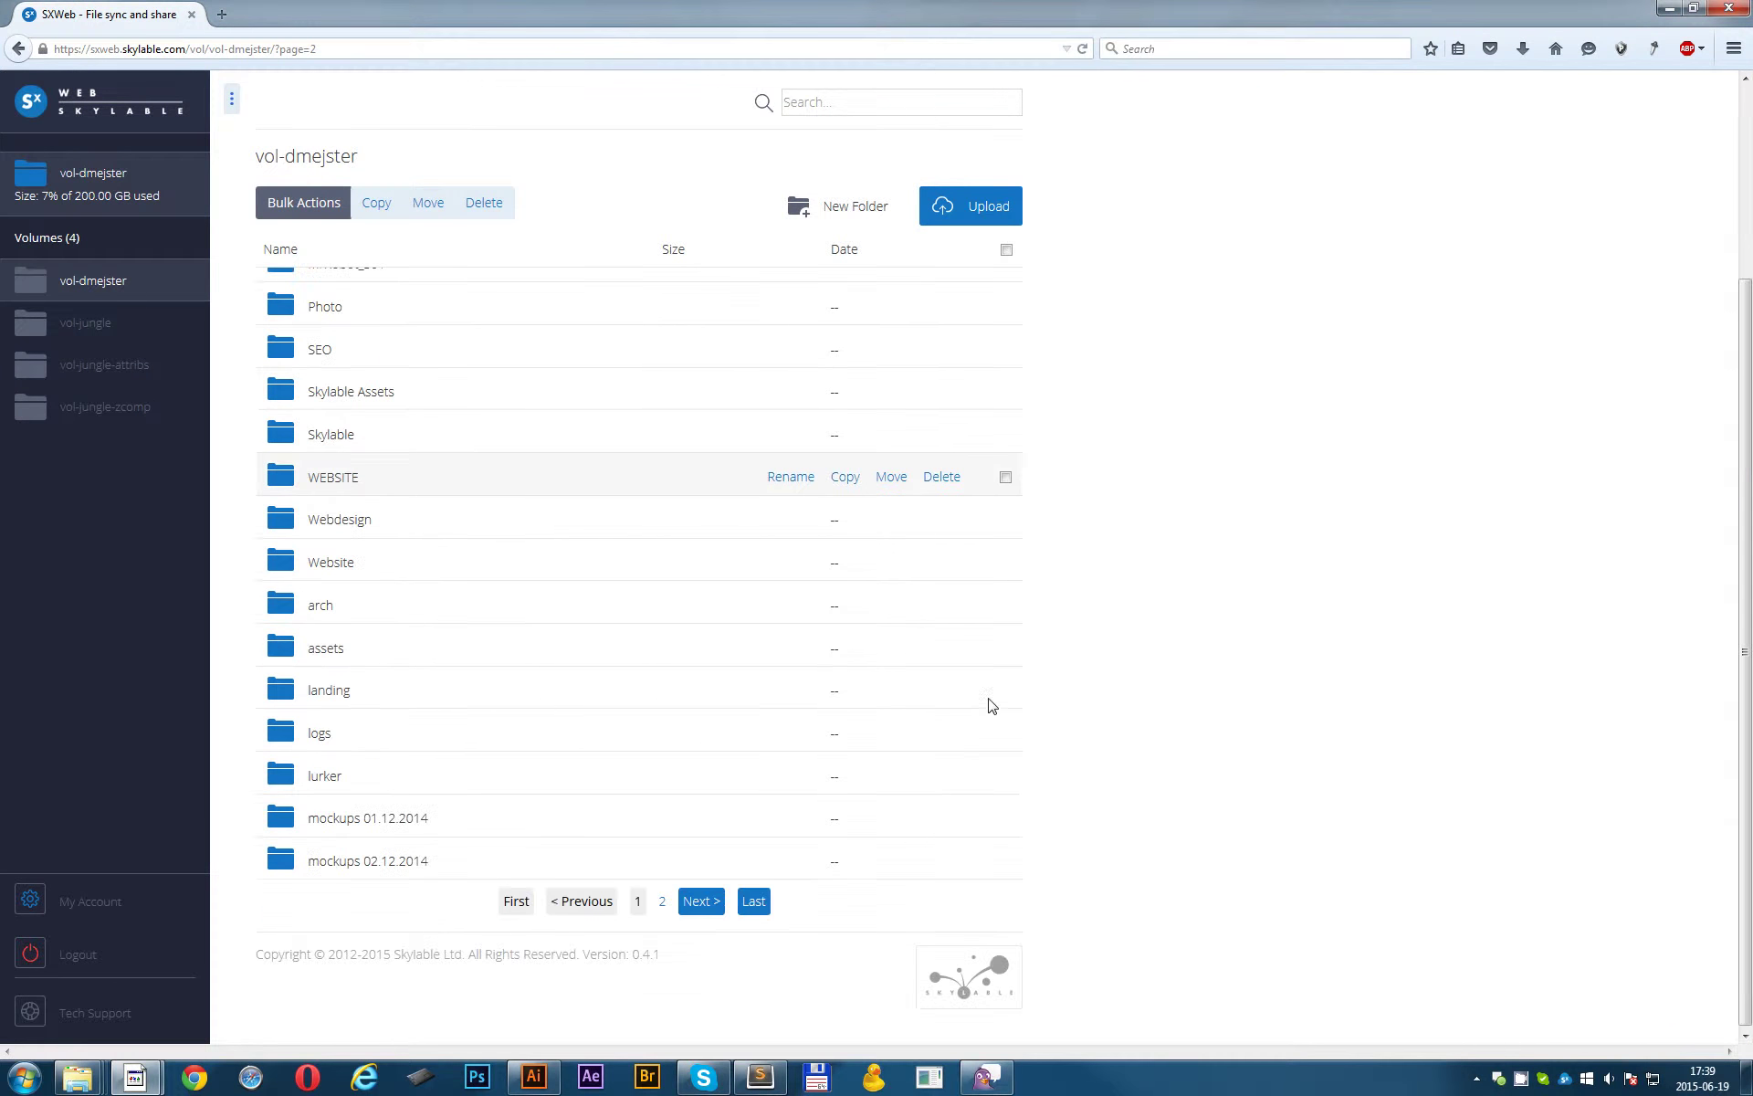
click(700, 901)
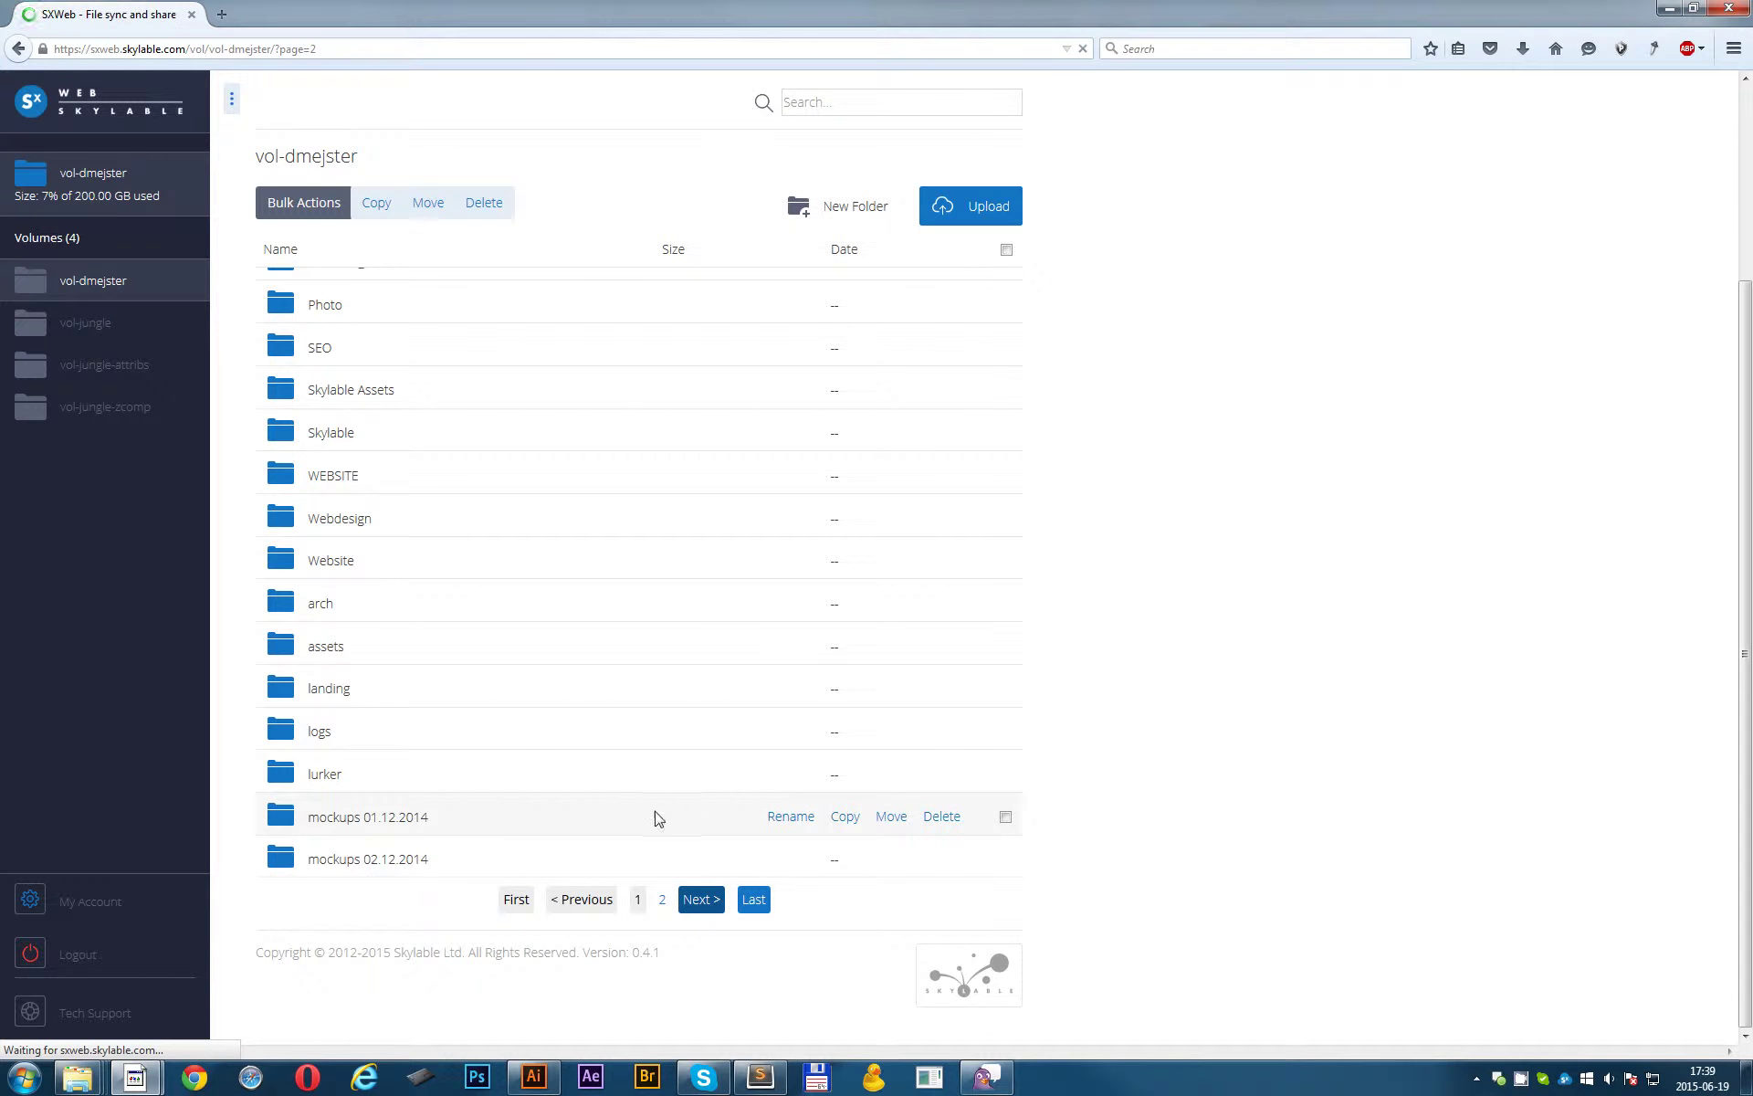
scroll(393, 822, down, 1)
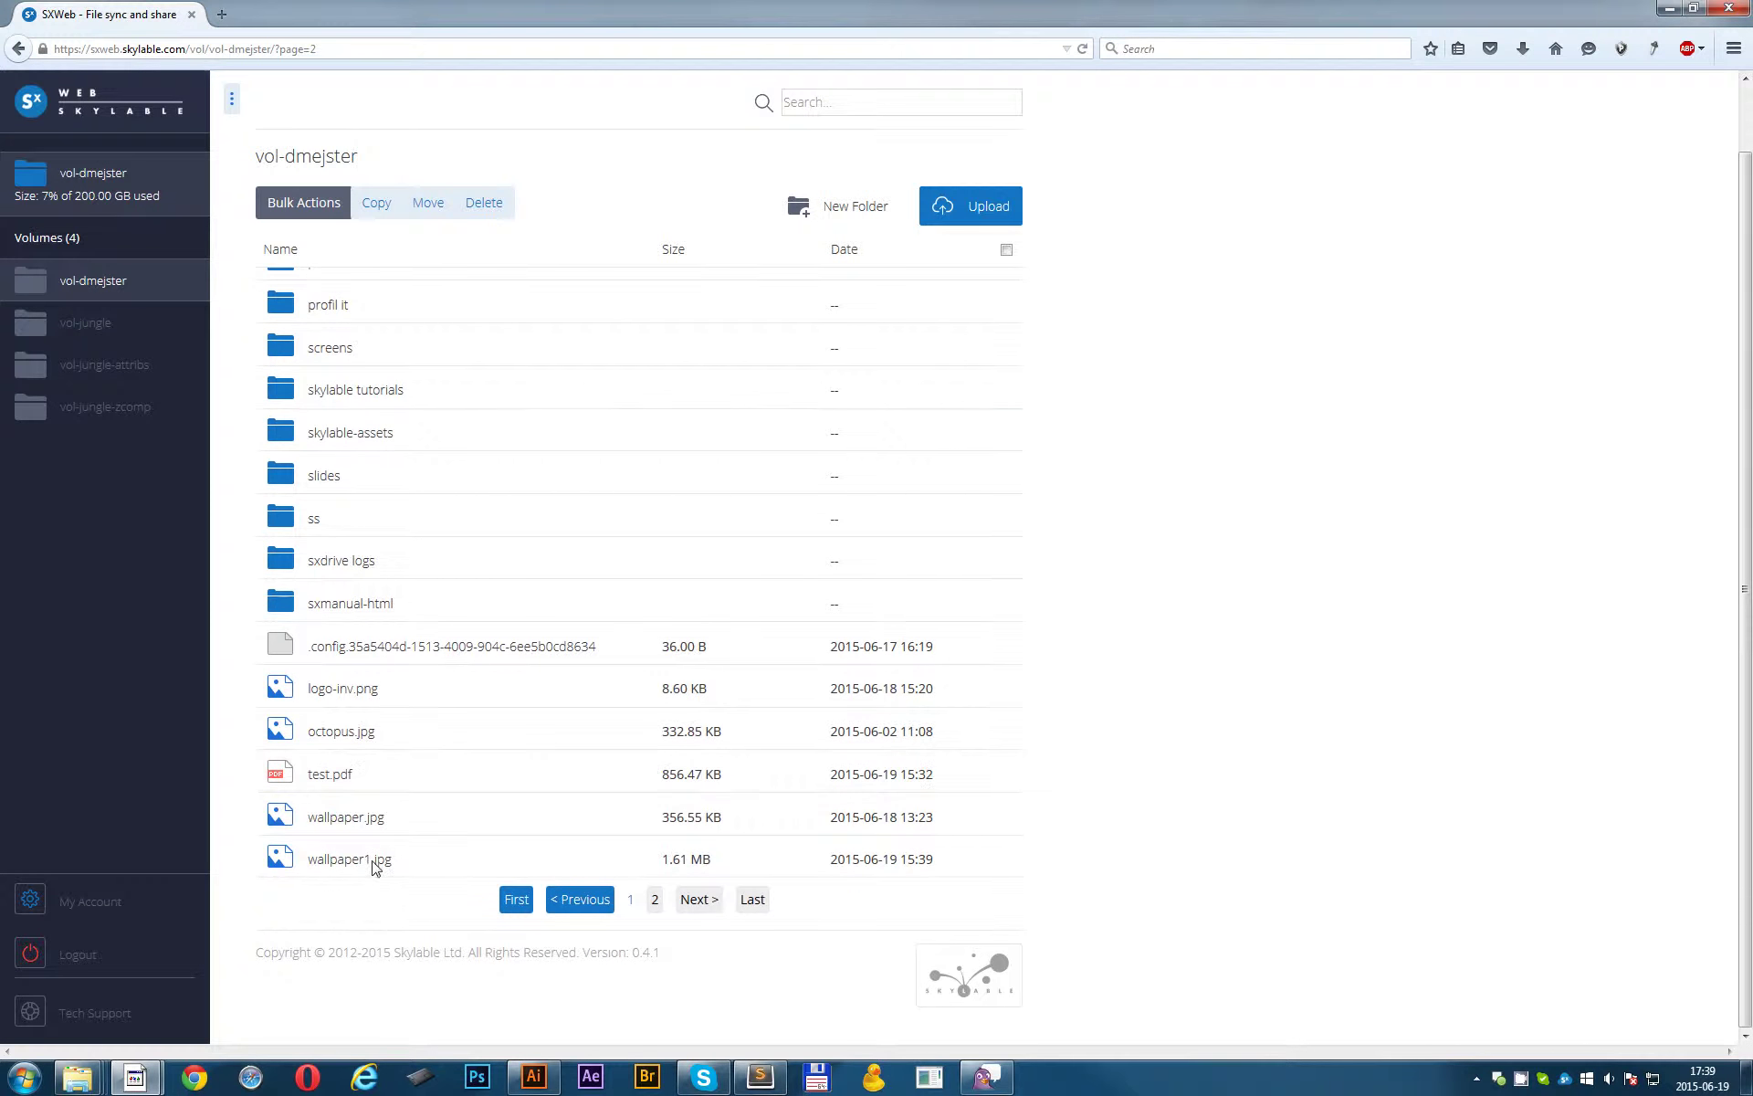
mouse_move(375, 866)
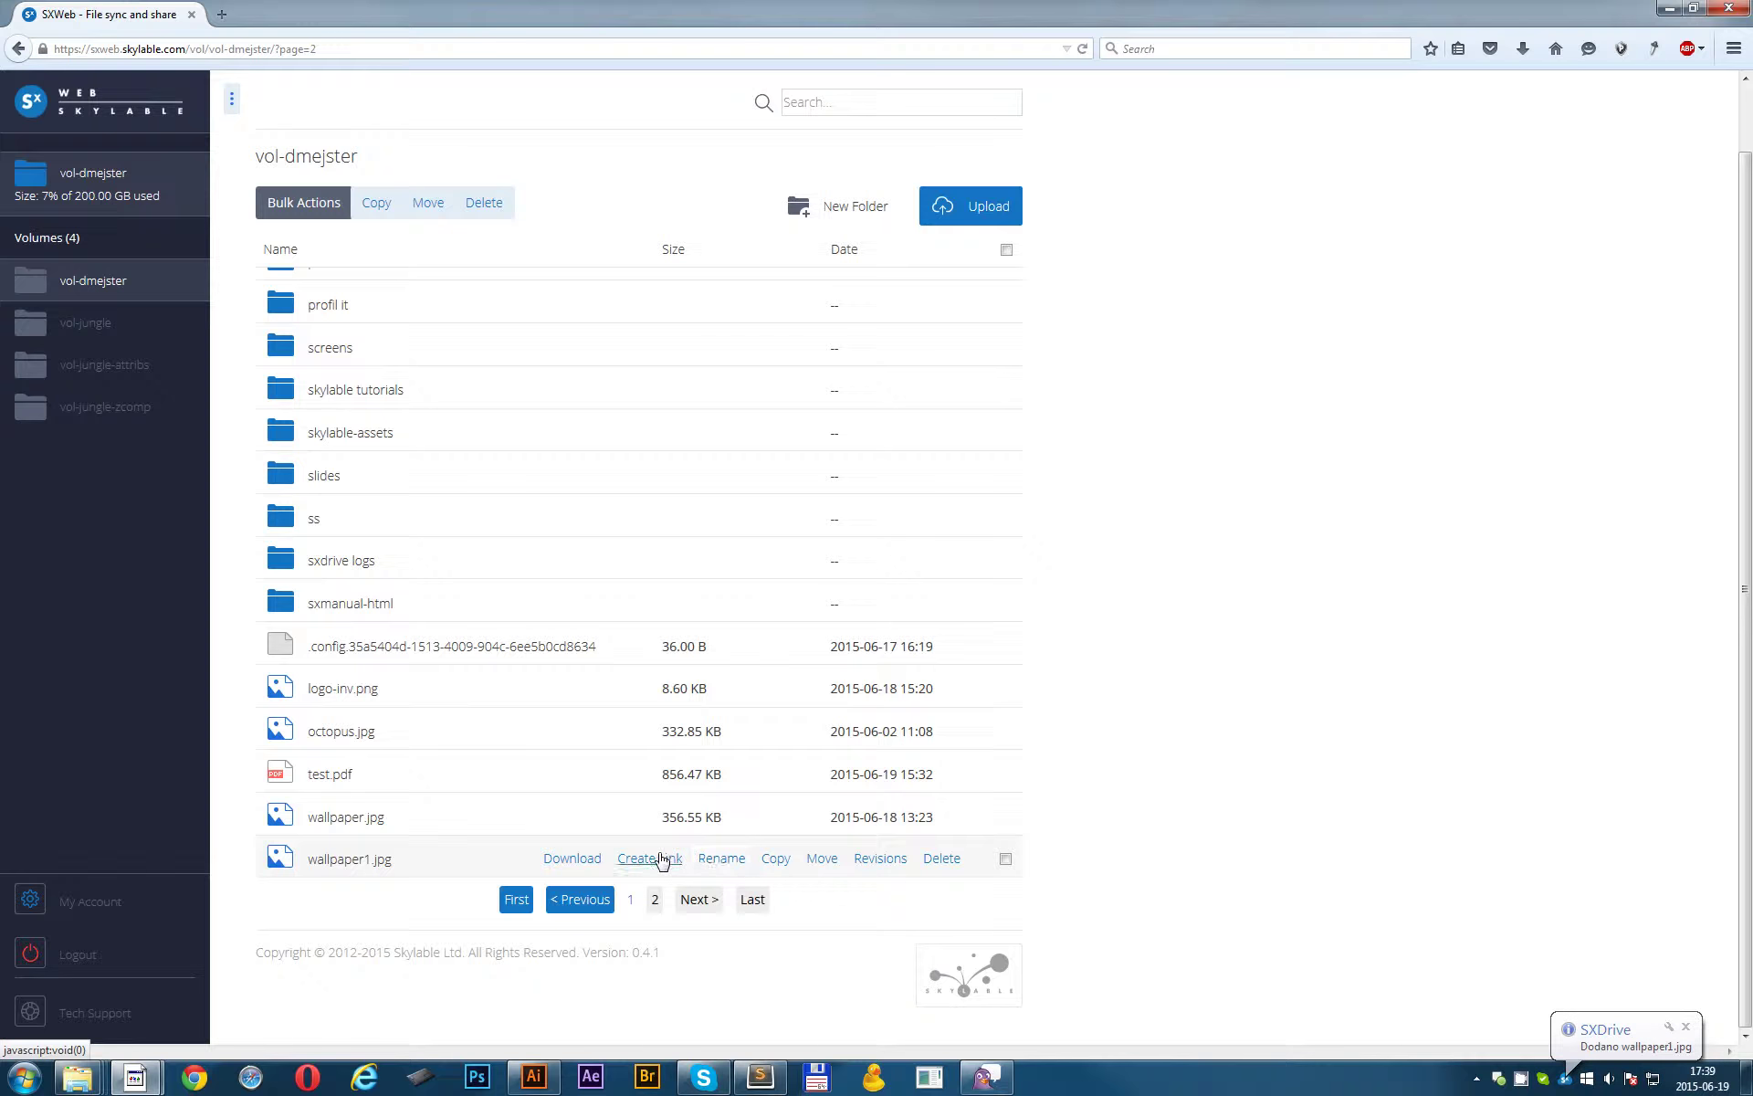
Create a passwordless 168-hour share link for wallpaper1.jpg and copy it to the clipboard.
click(657, 859)
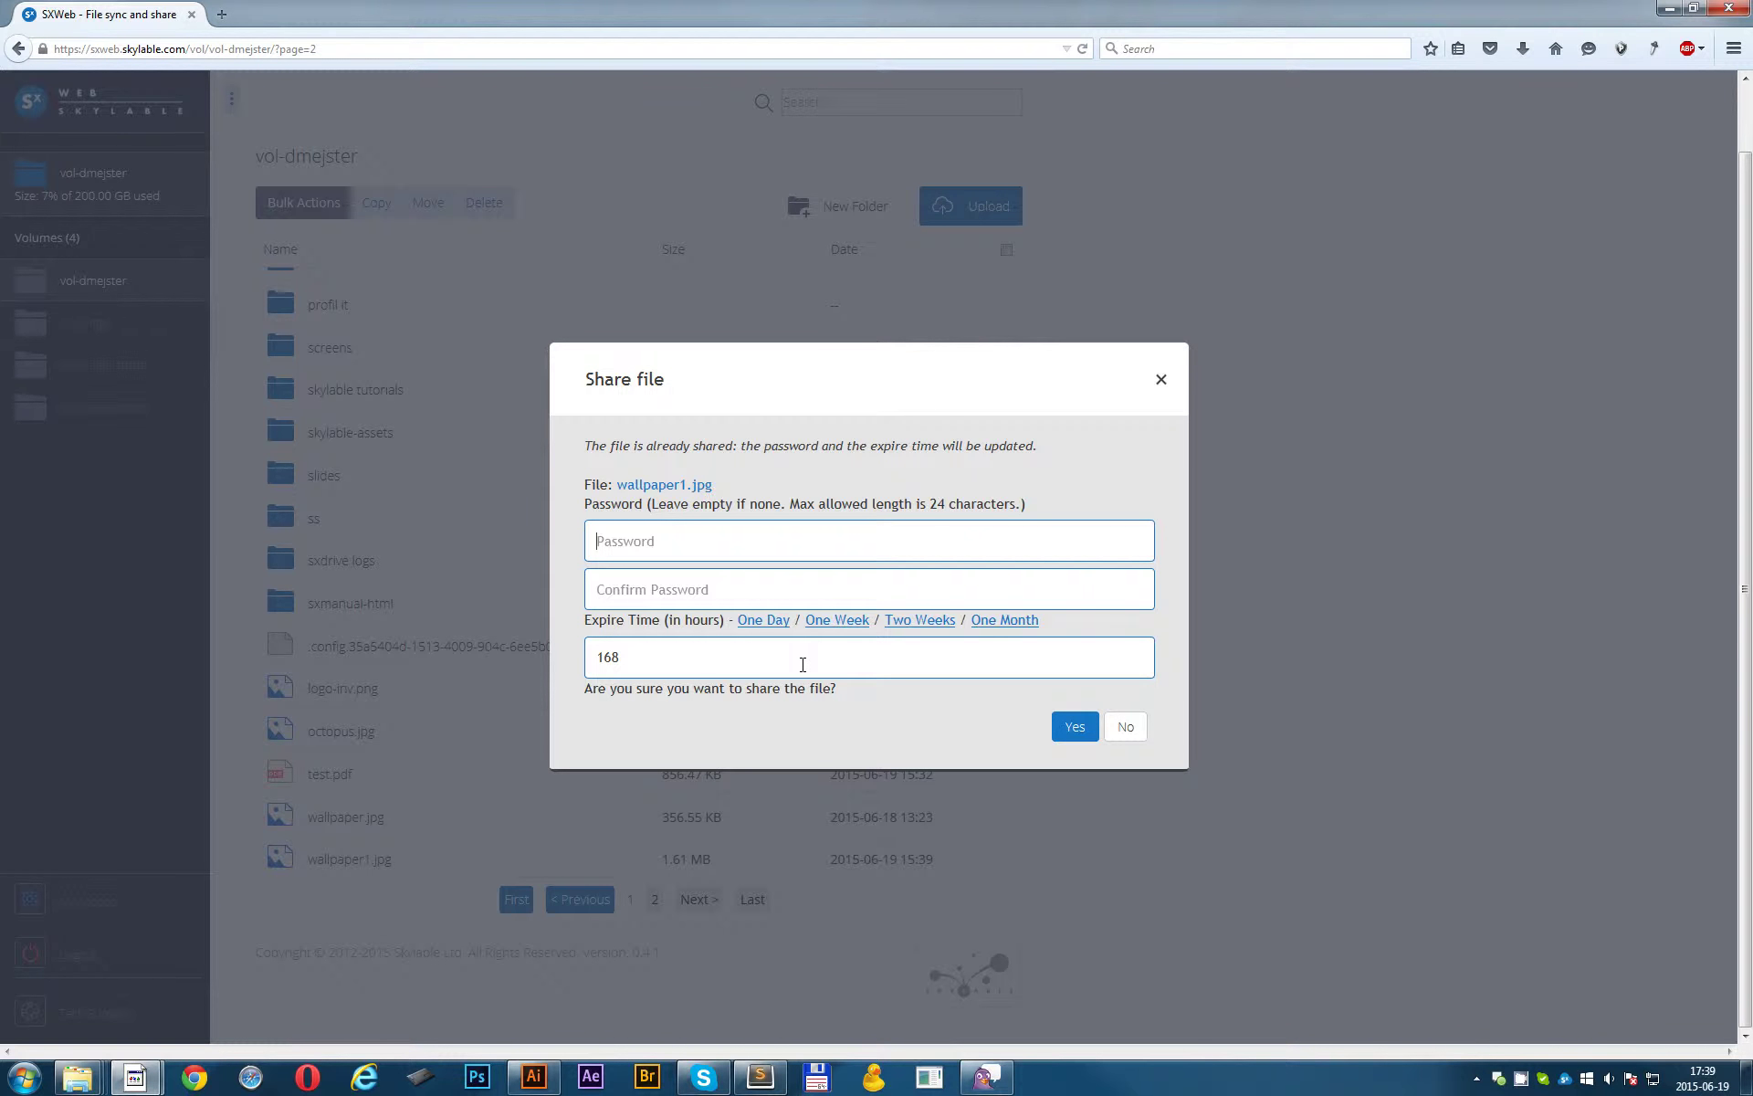
click(1076, 727)
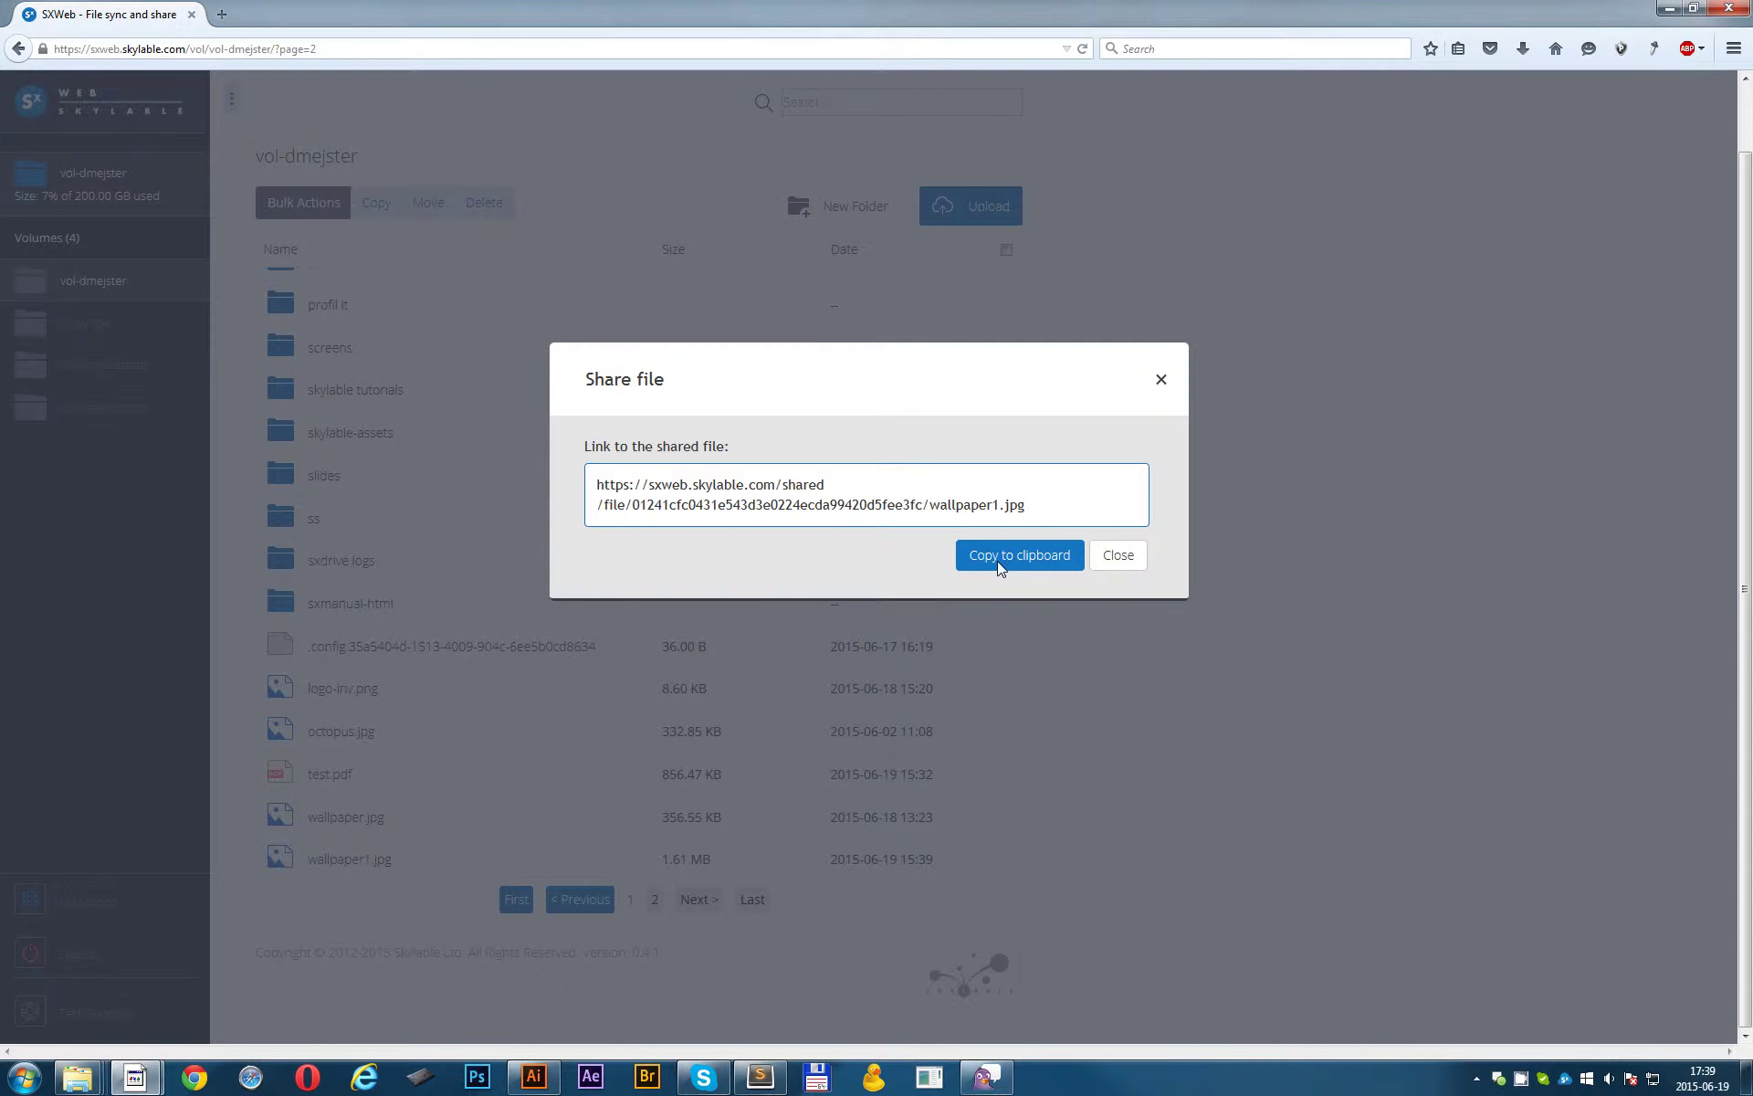
click(1001, 561)
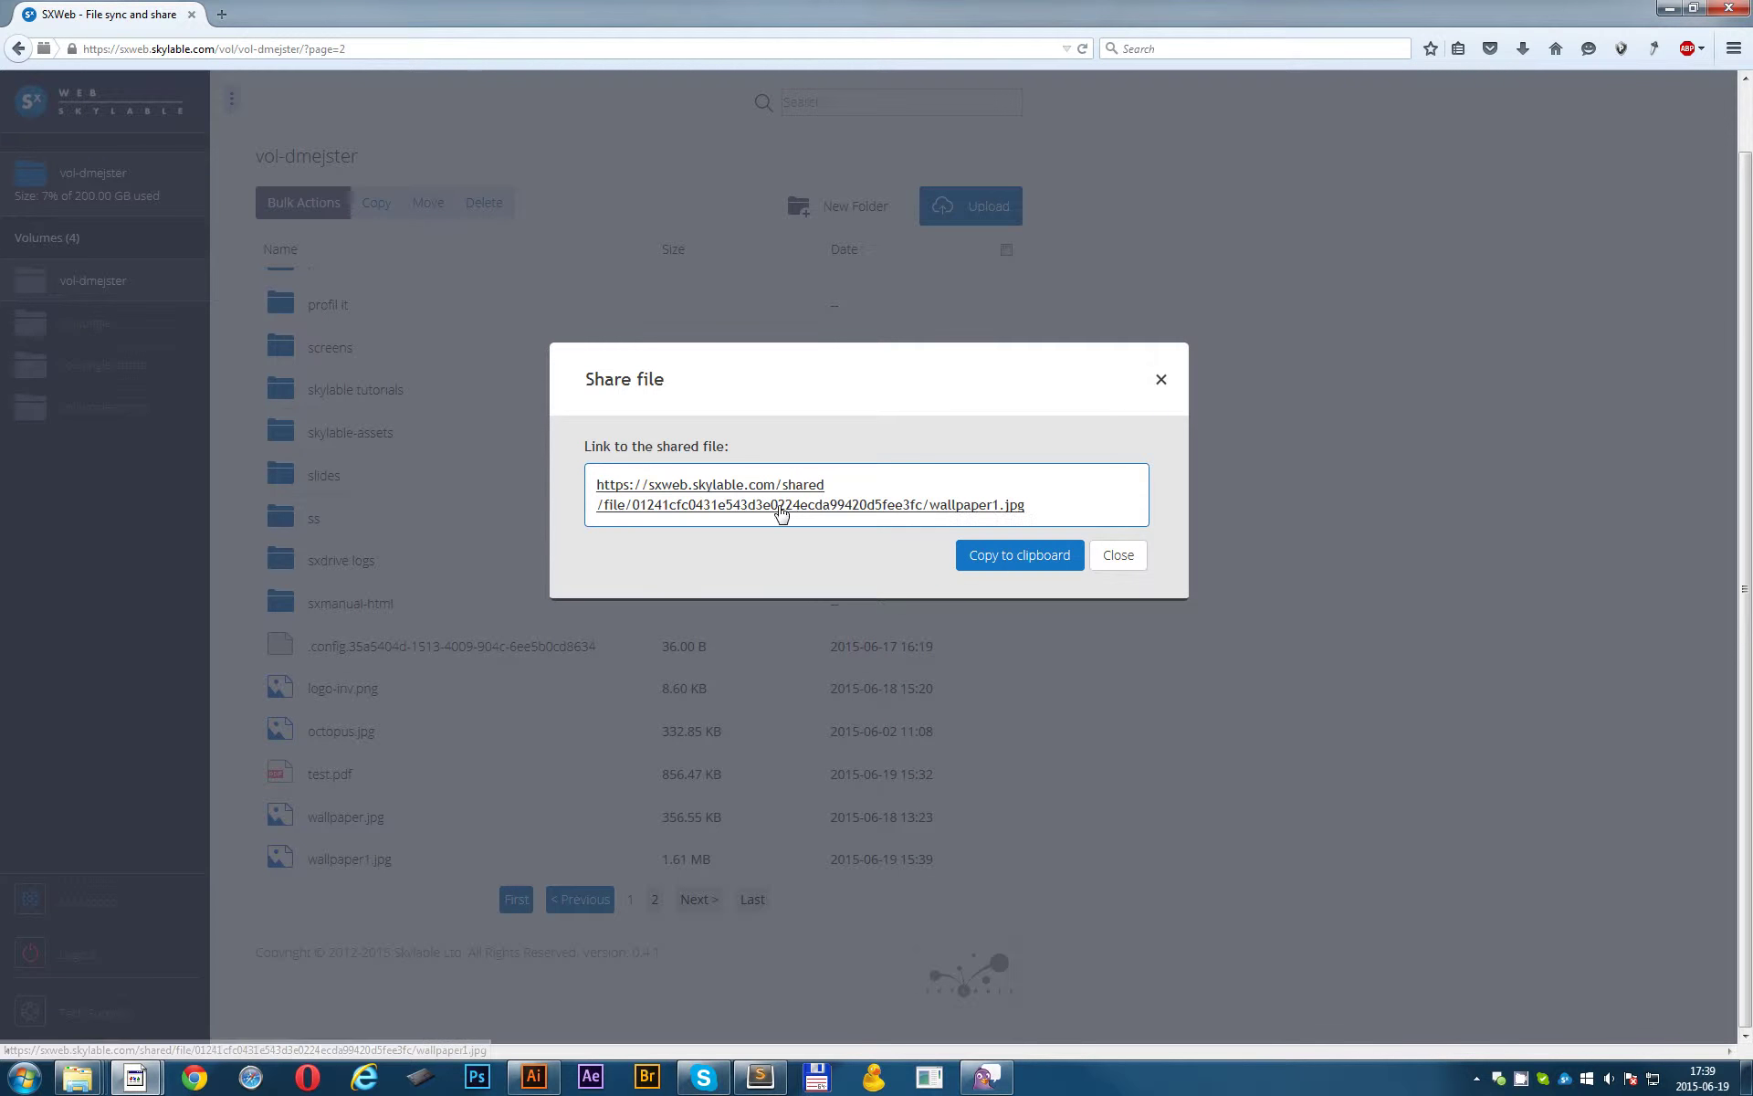
click(1120, 559)
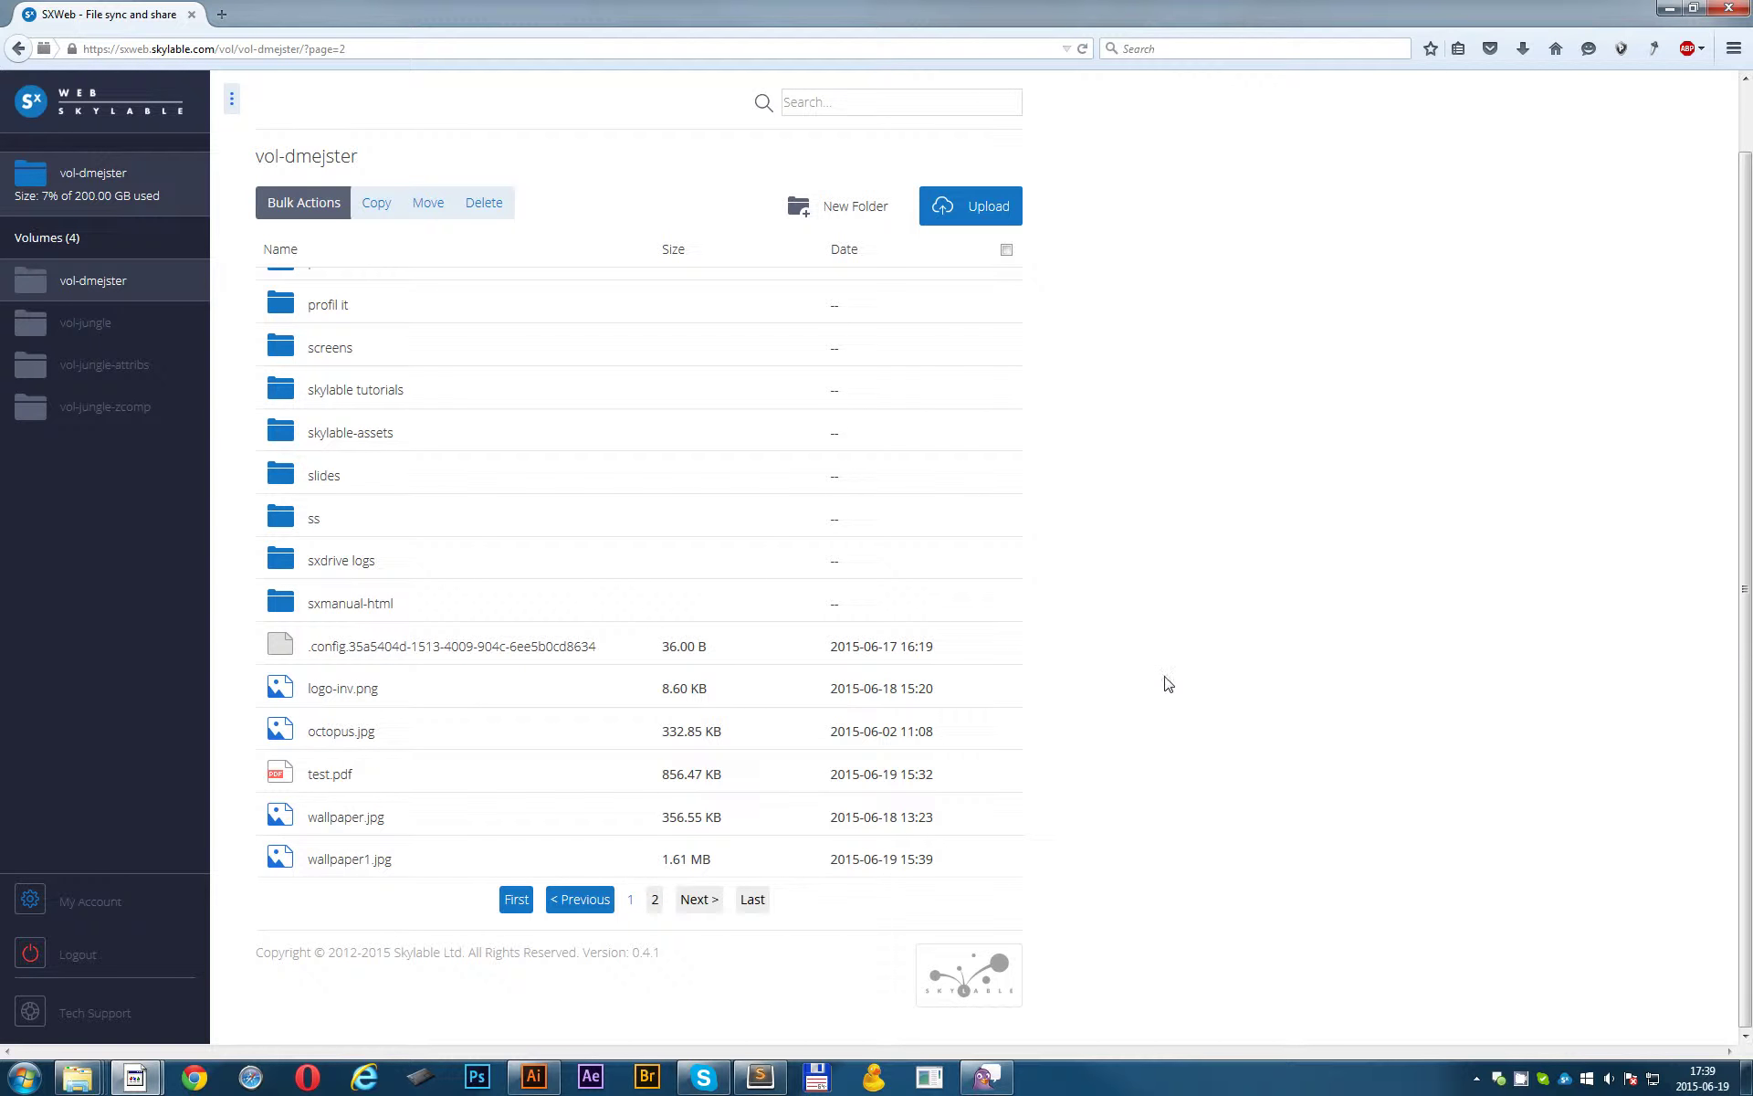
mouse_move(485, 727)
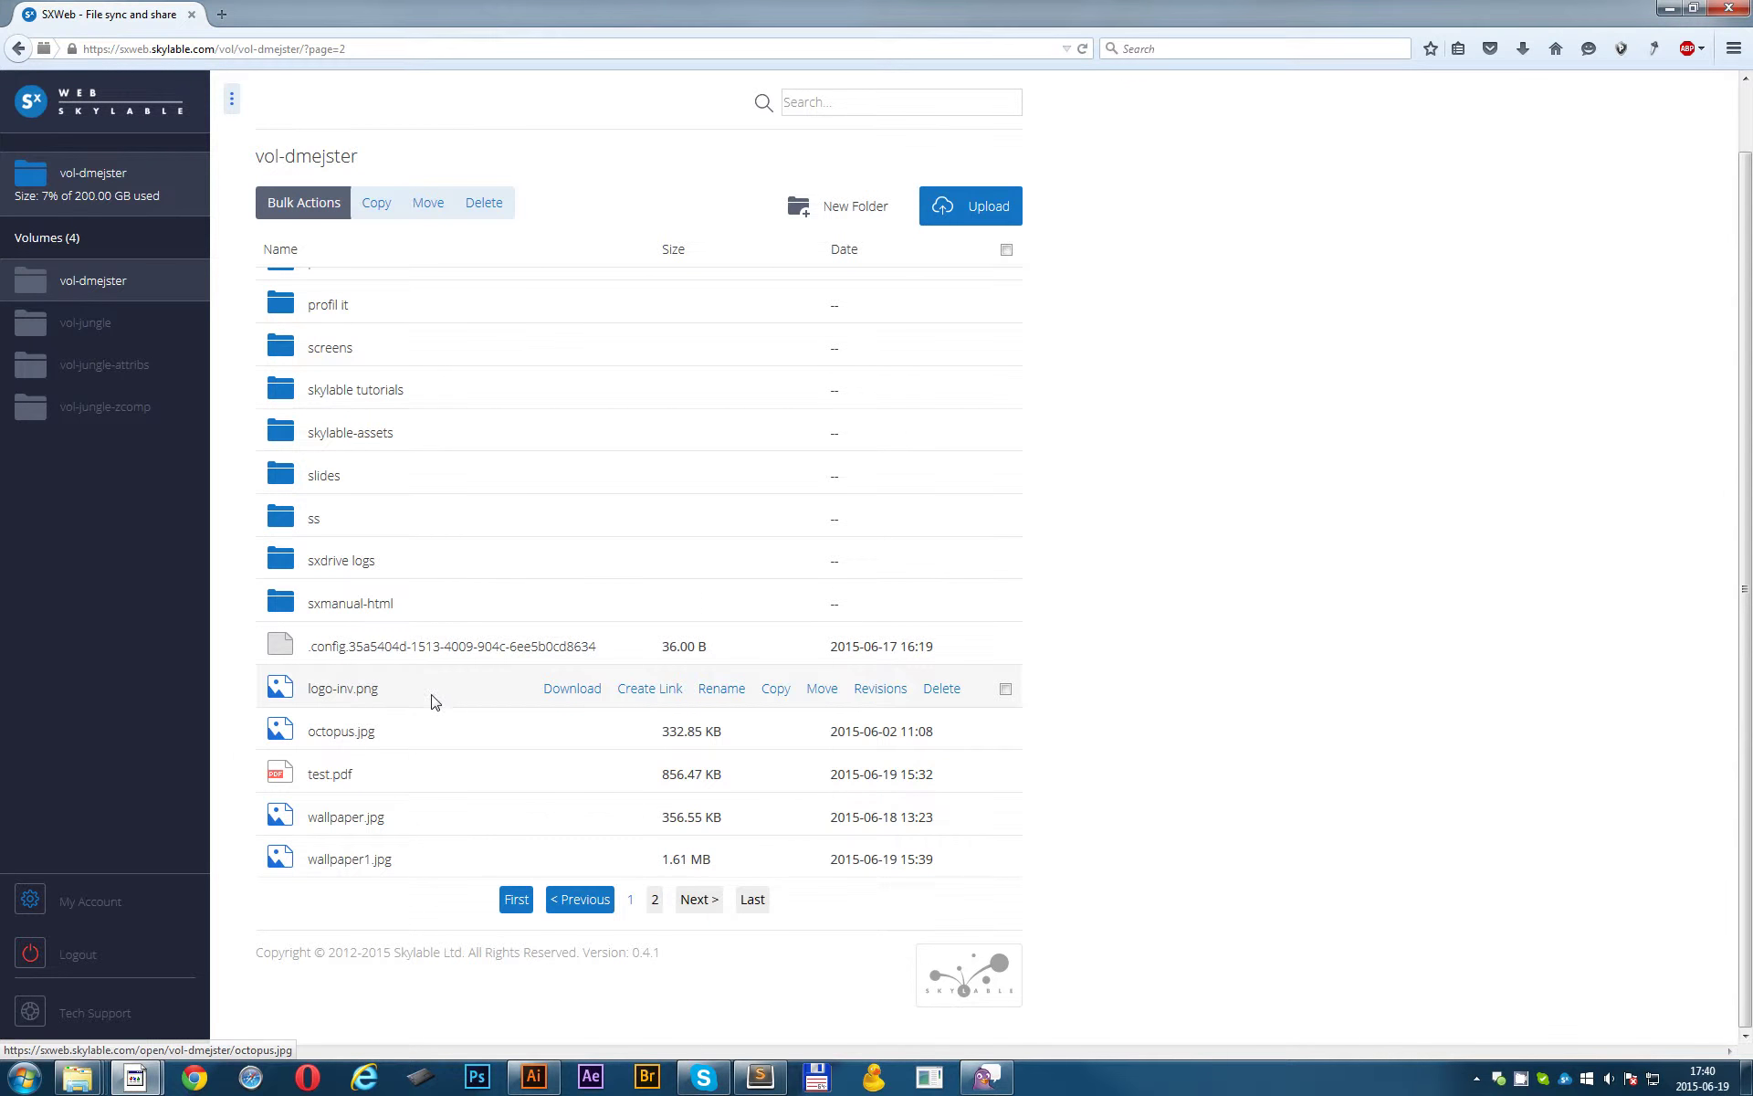
click(362, 691)
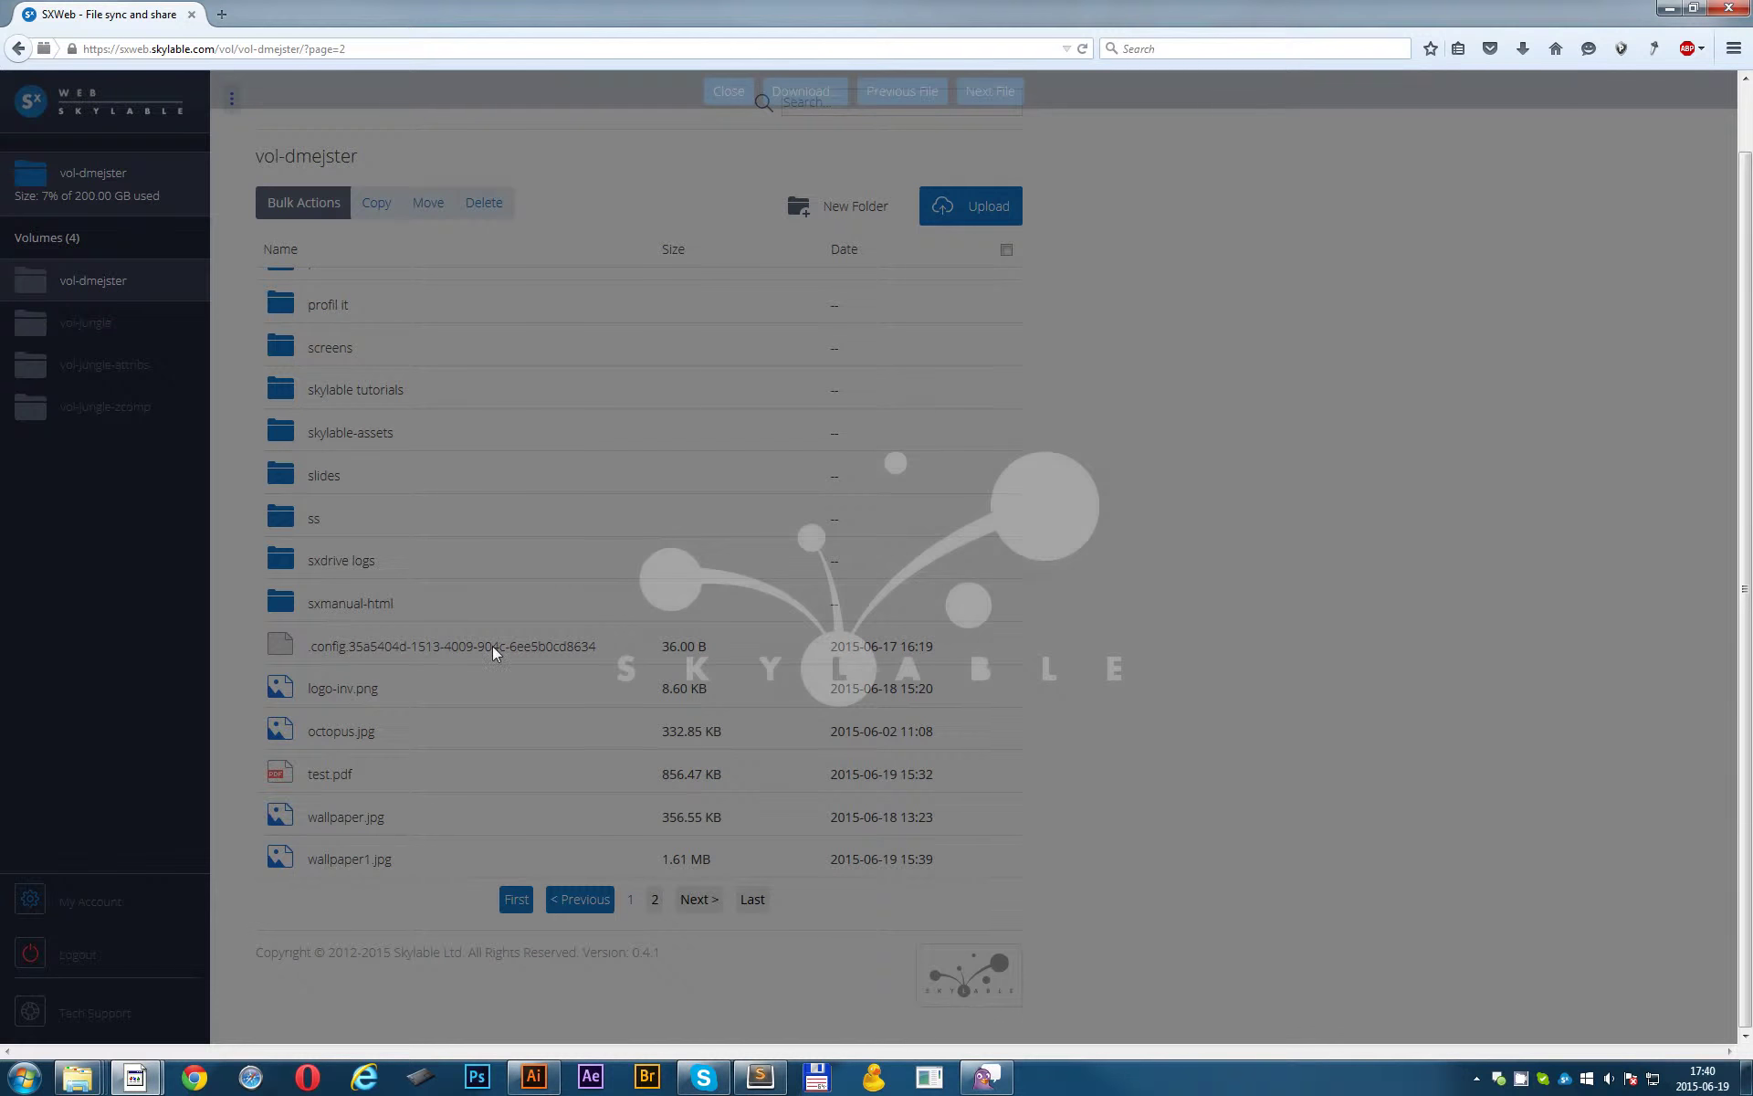
click(727, 90)
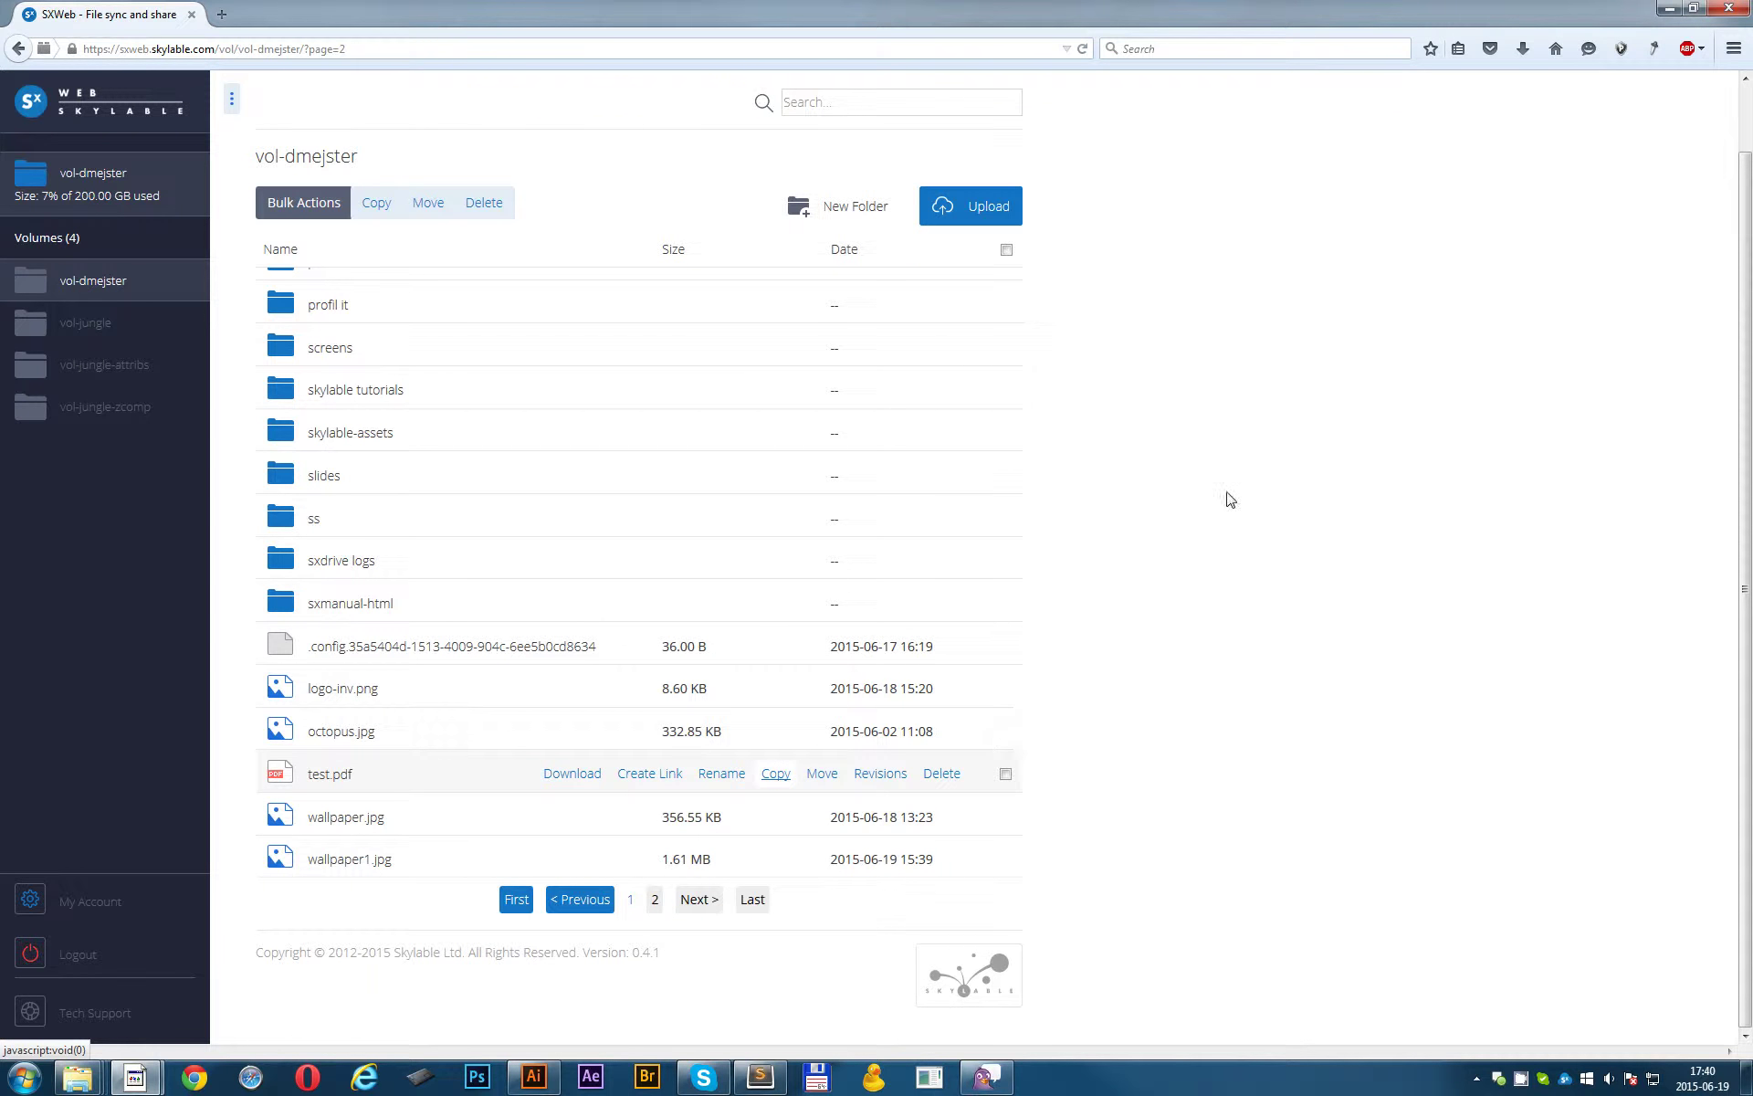
Drag the desktop test.pdf into the file list, overwriting the existing test.pdf.
click(1692, 9)
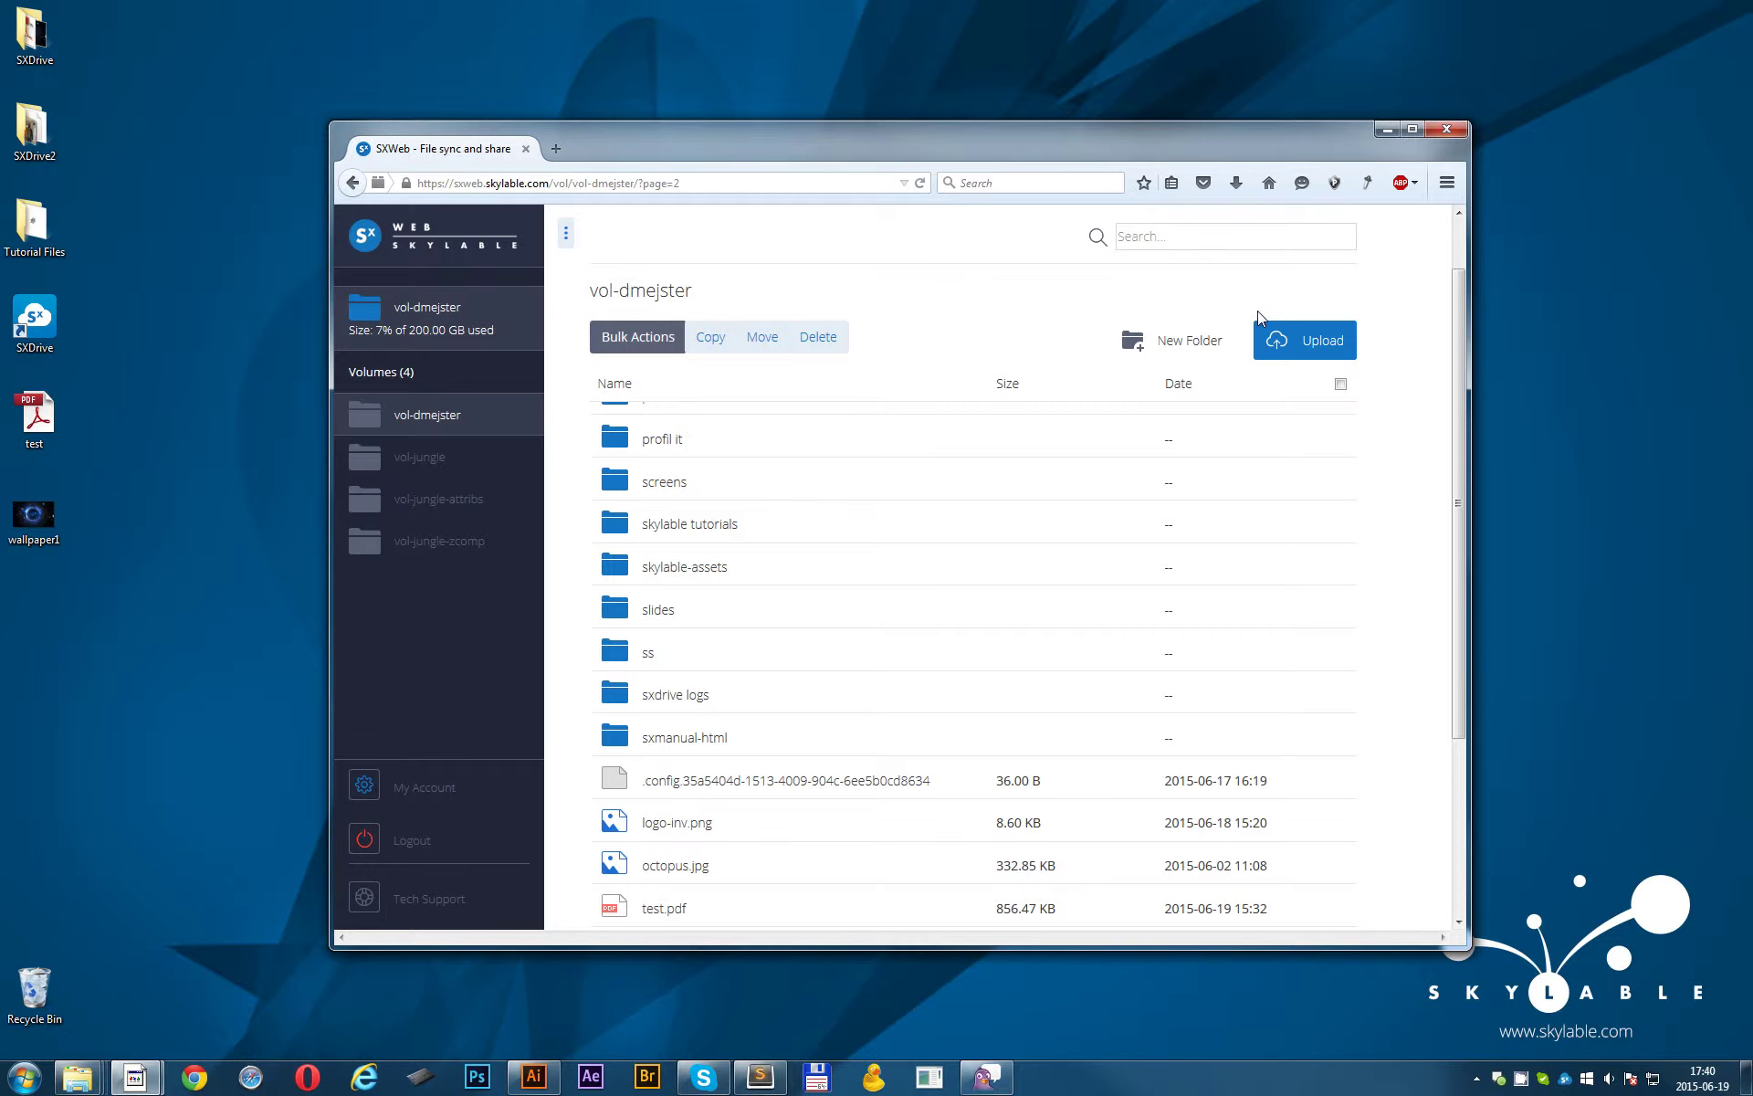
click(67, 427)
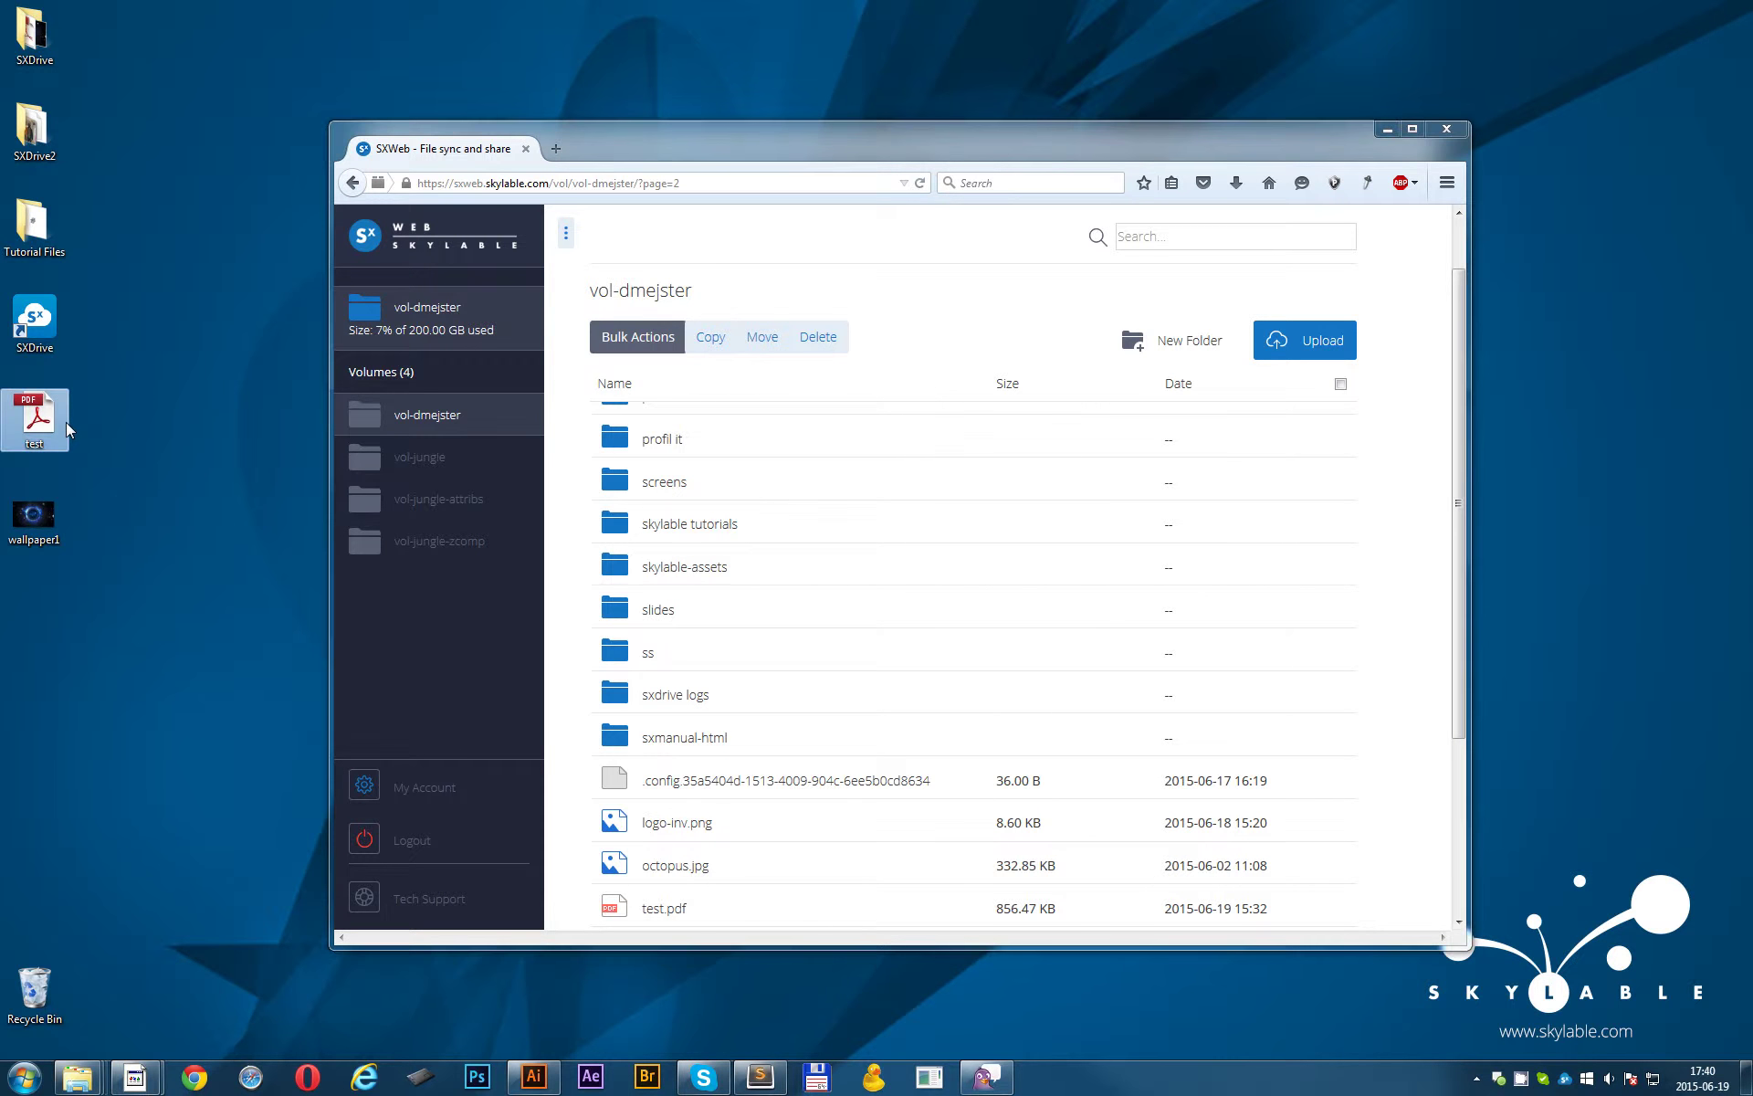
drag(56, 433, 784, 916)
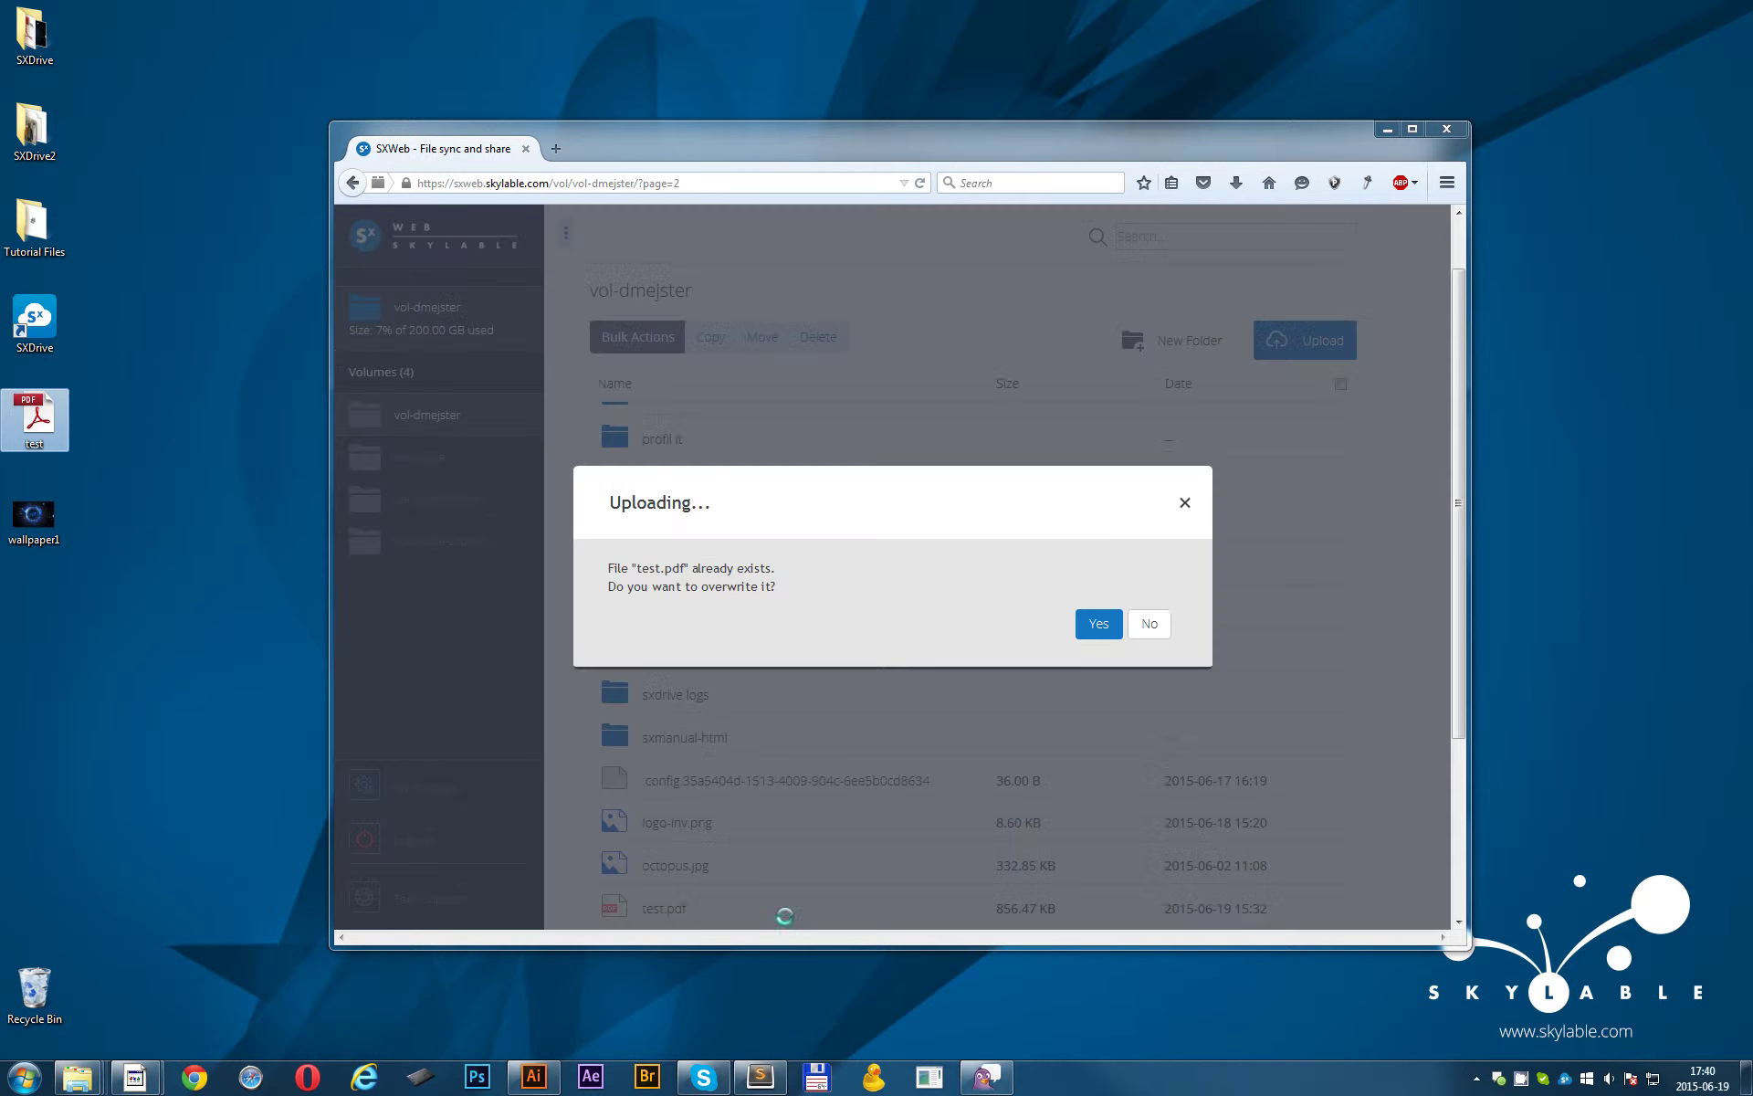
click(1088, 630)
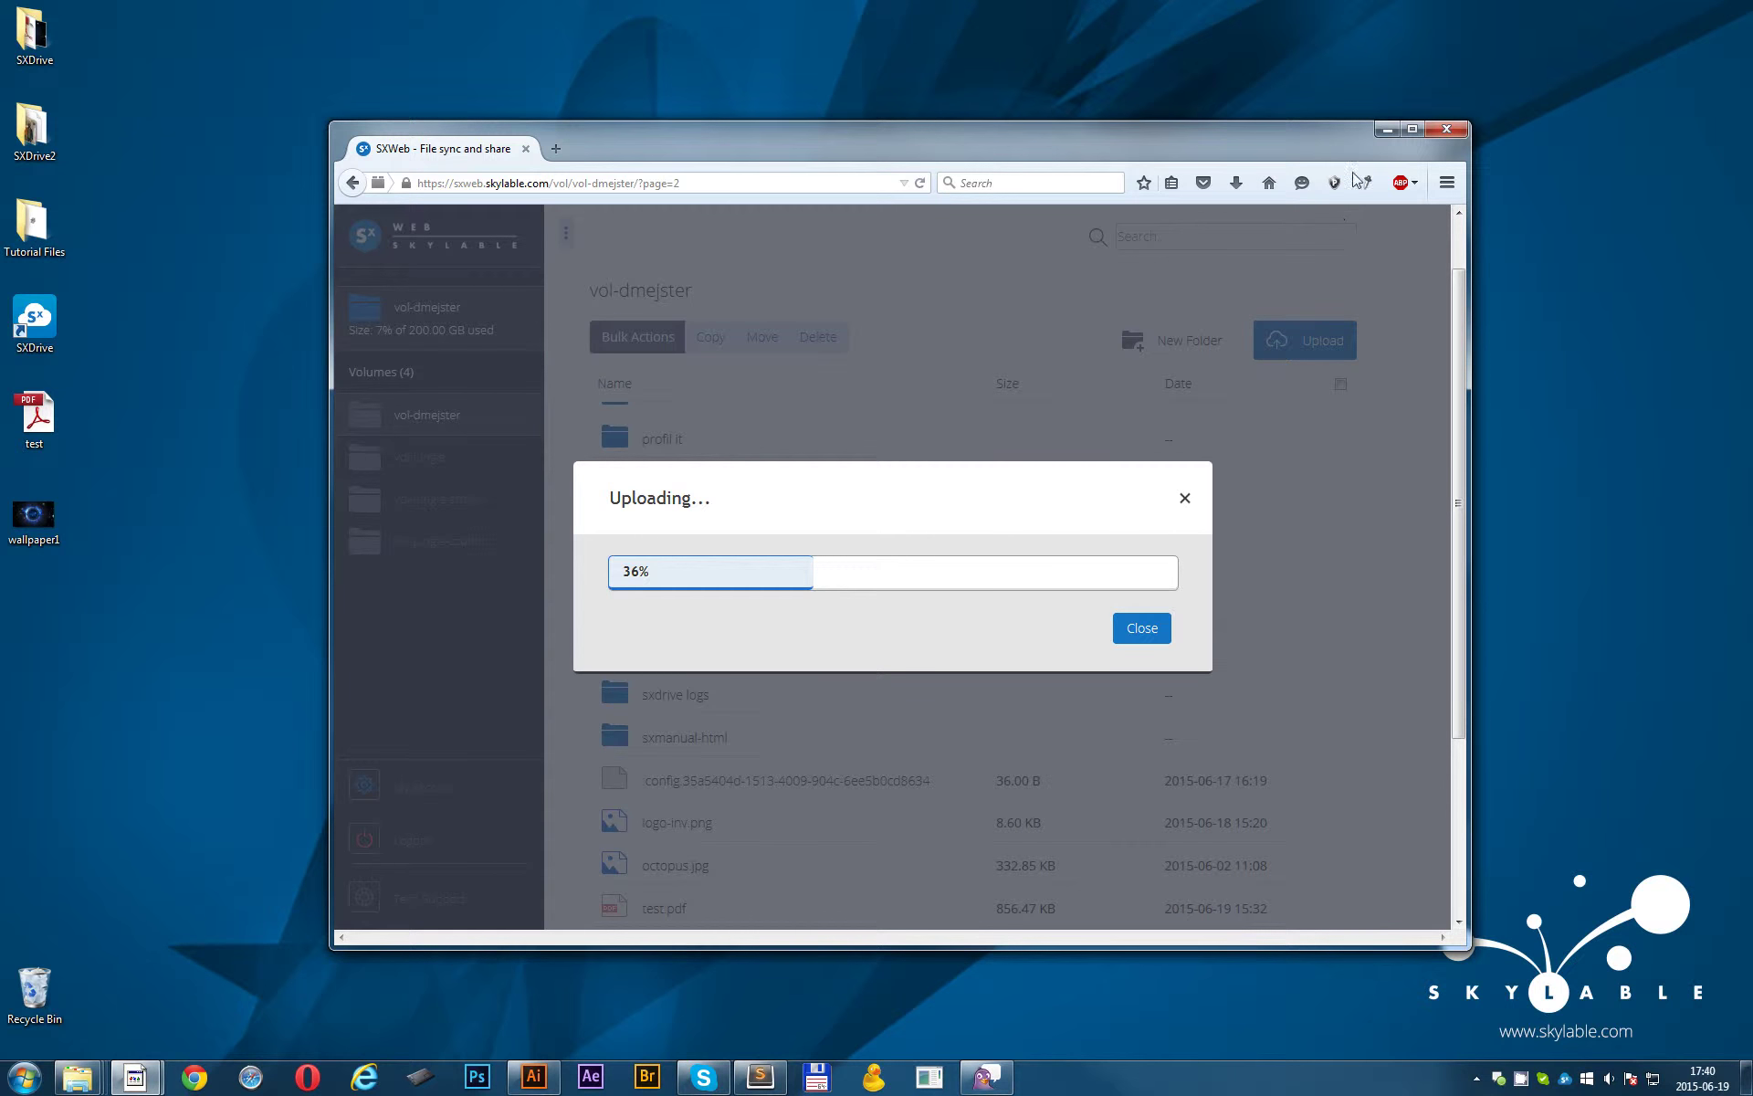
click(1413, 129)
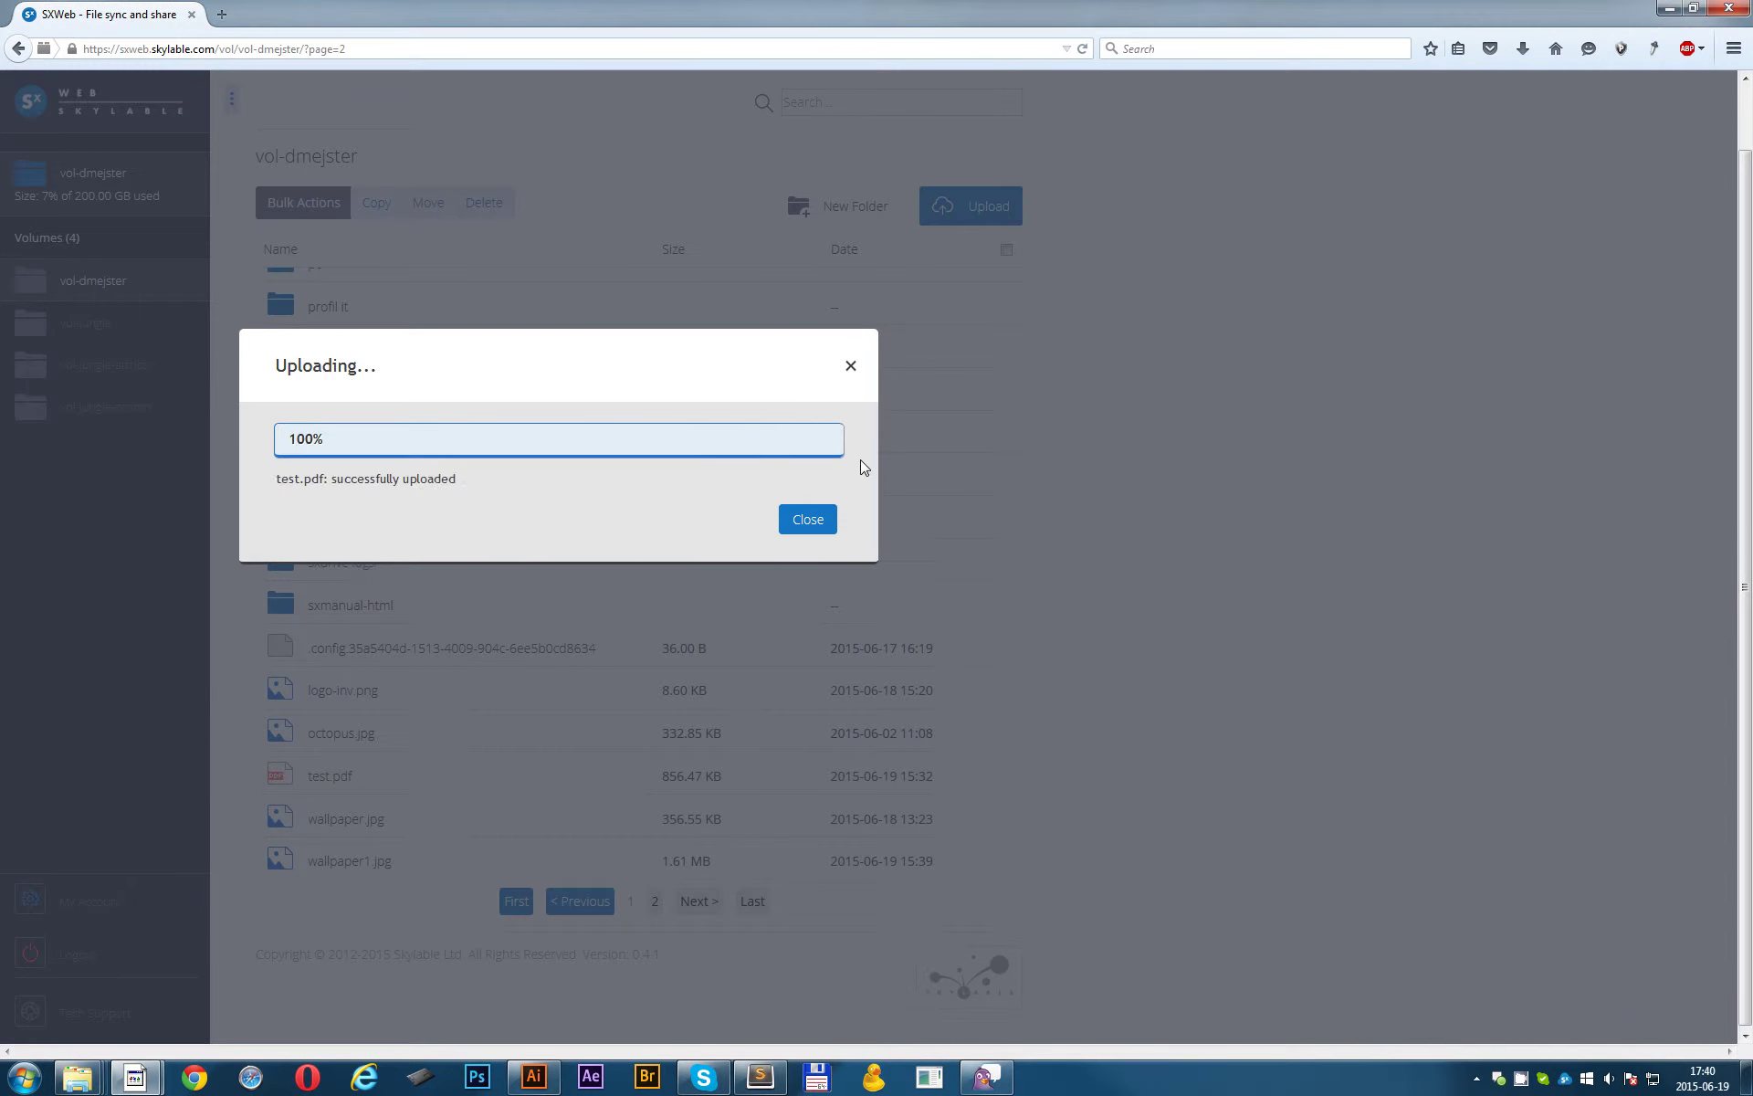
click(806, 513)
Open test.pdf's revisions on page 2 and preview Rev. 1 and Rev. 2 in turn.
mouse_move(746, 648)
scroll(1504, 697, down, 3)
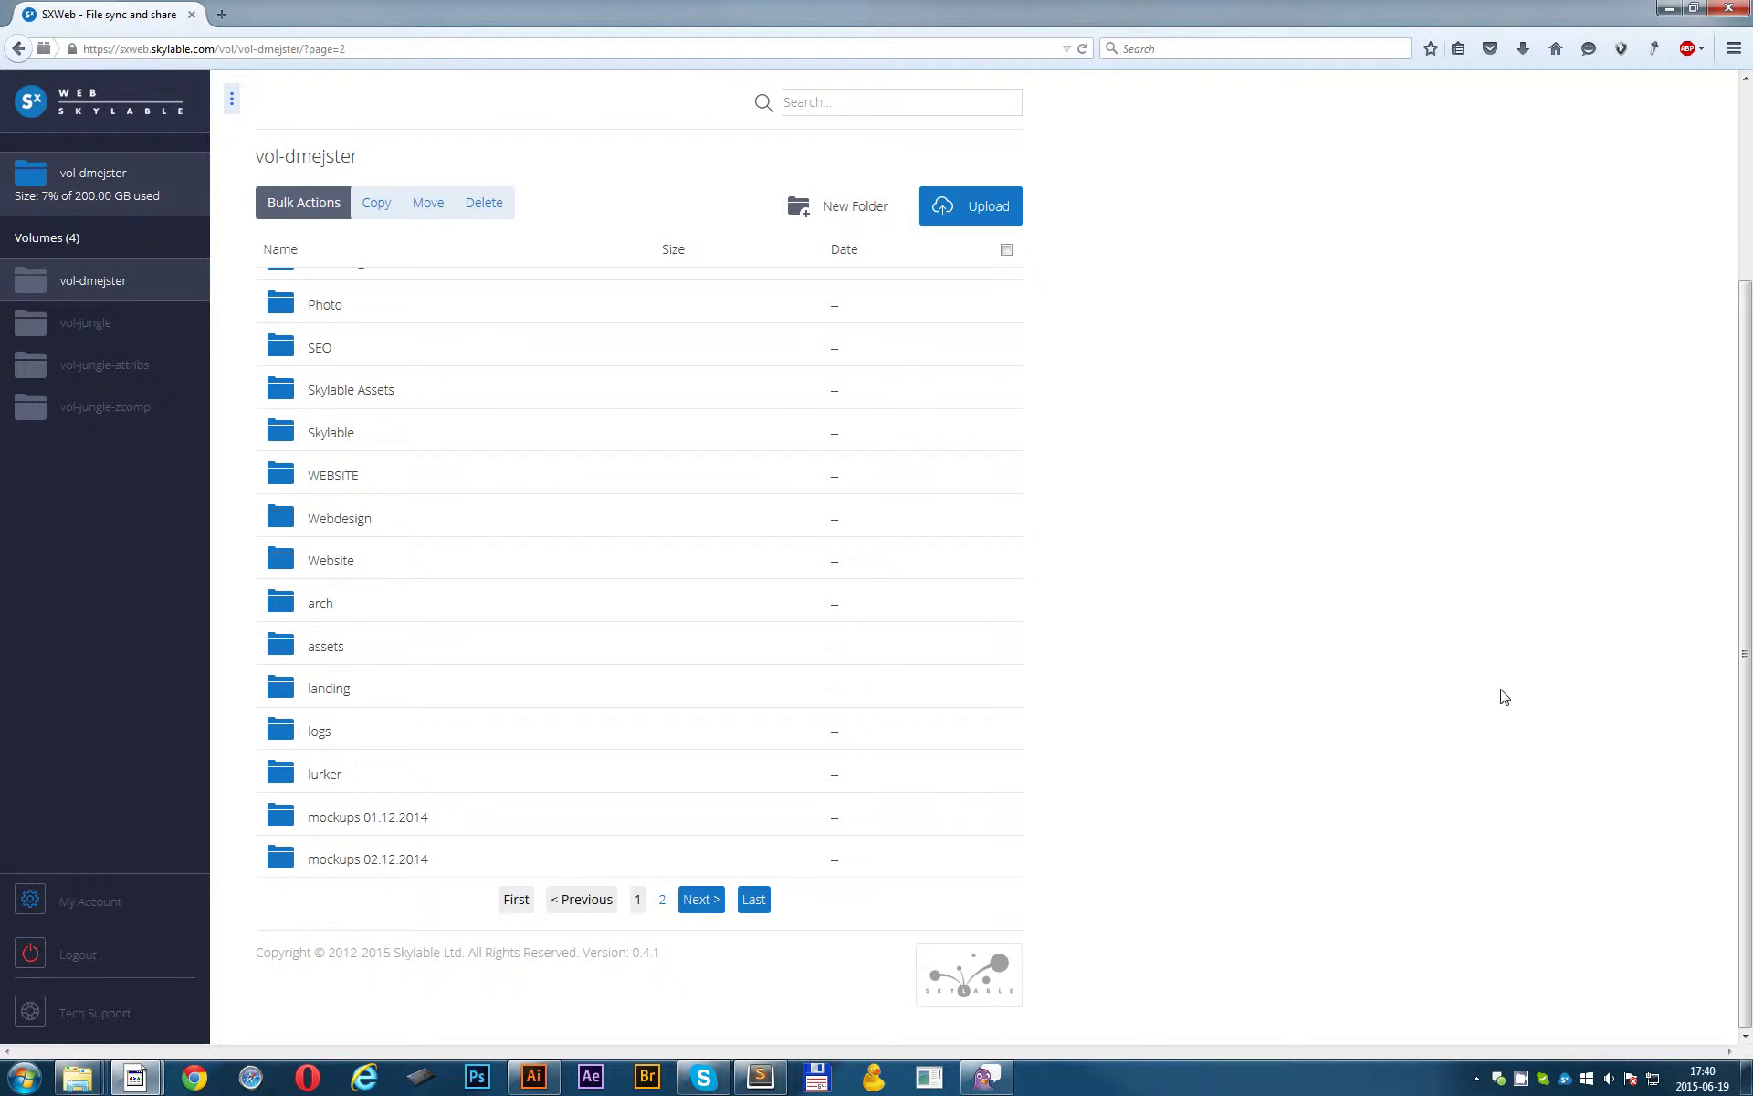
click(663, 900)
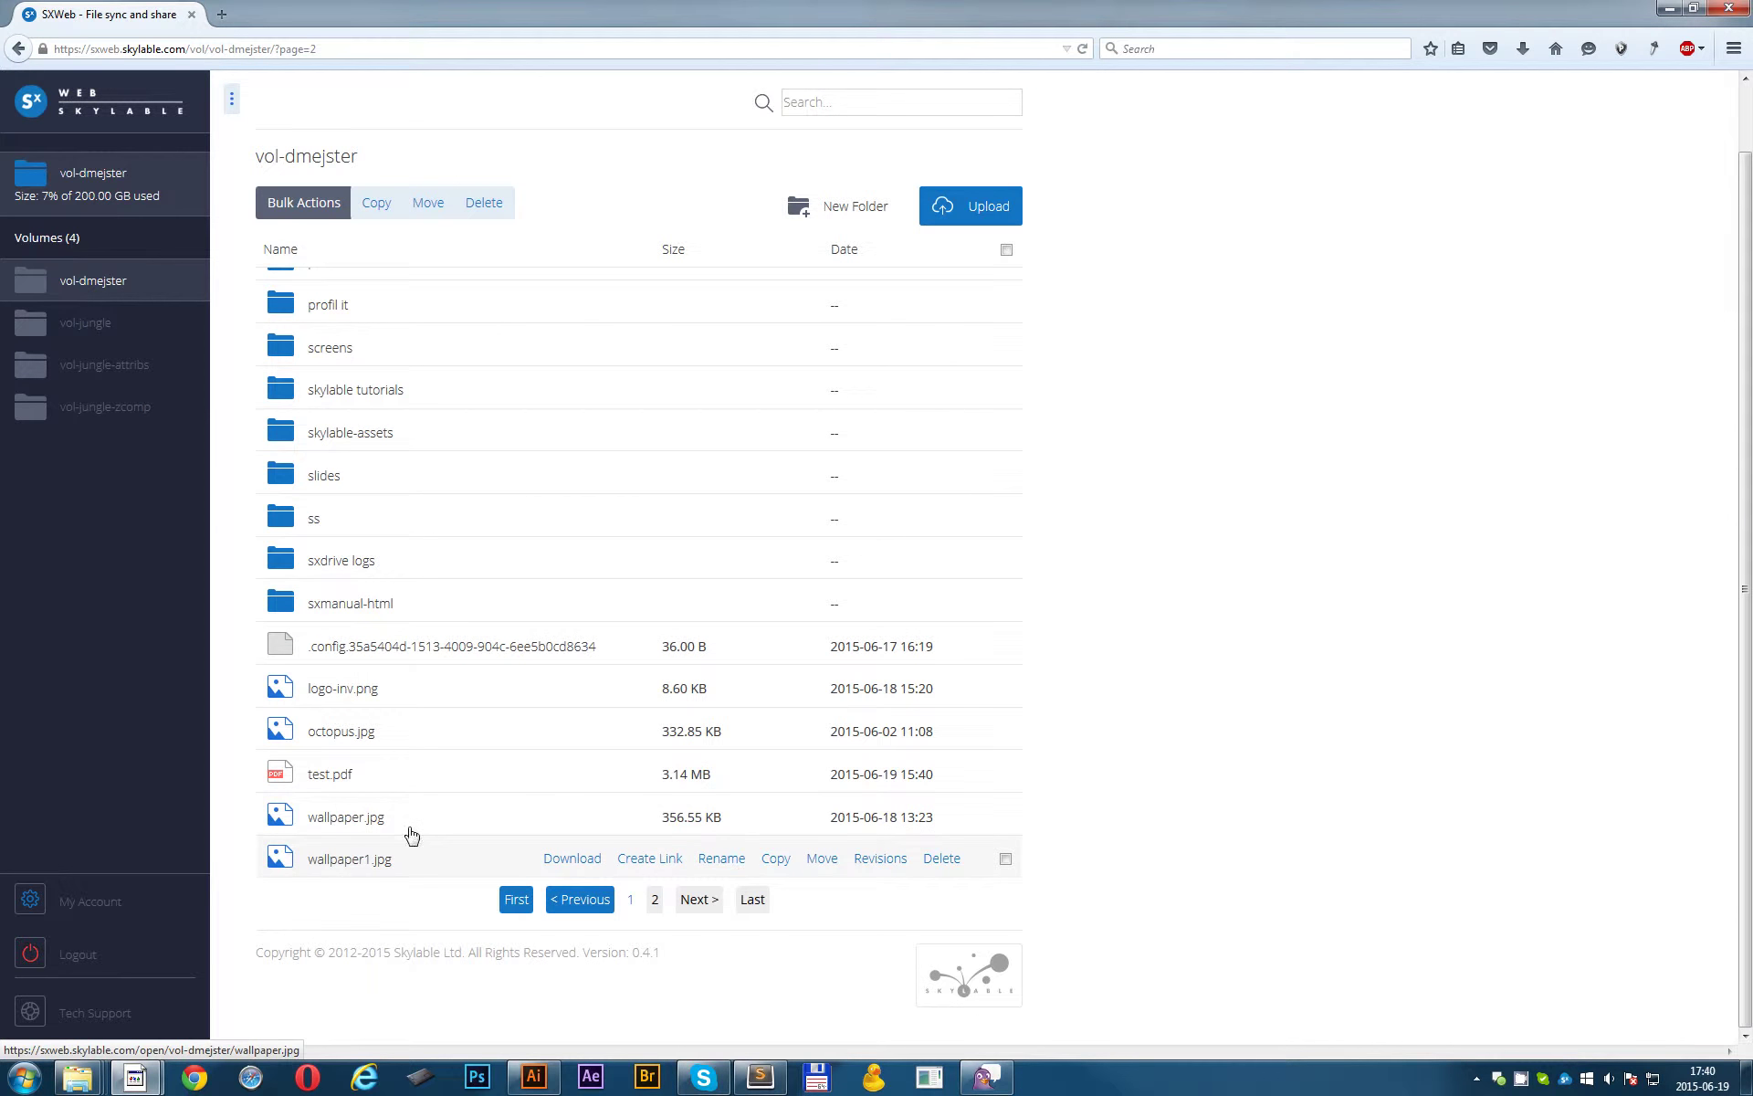
click(879, 774)
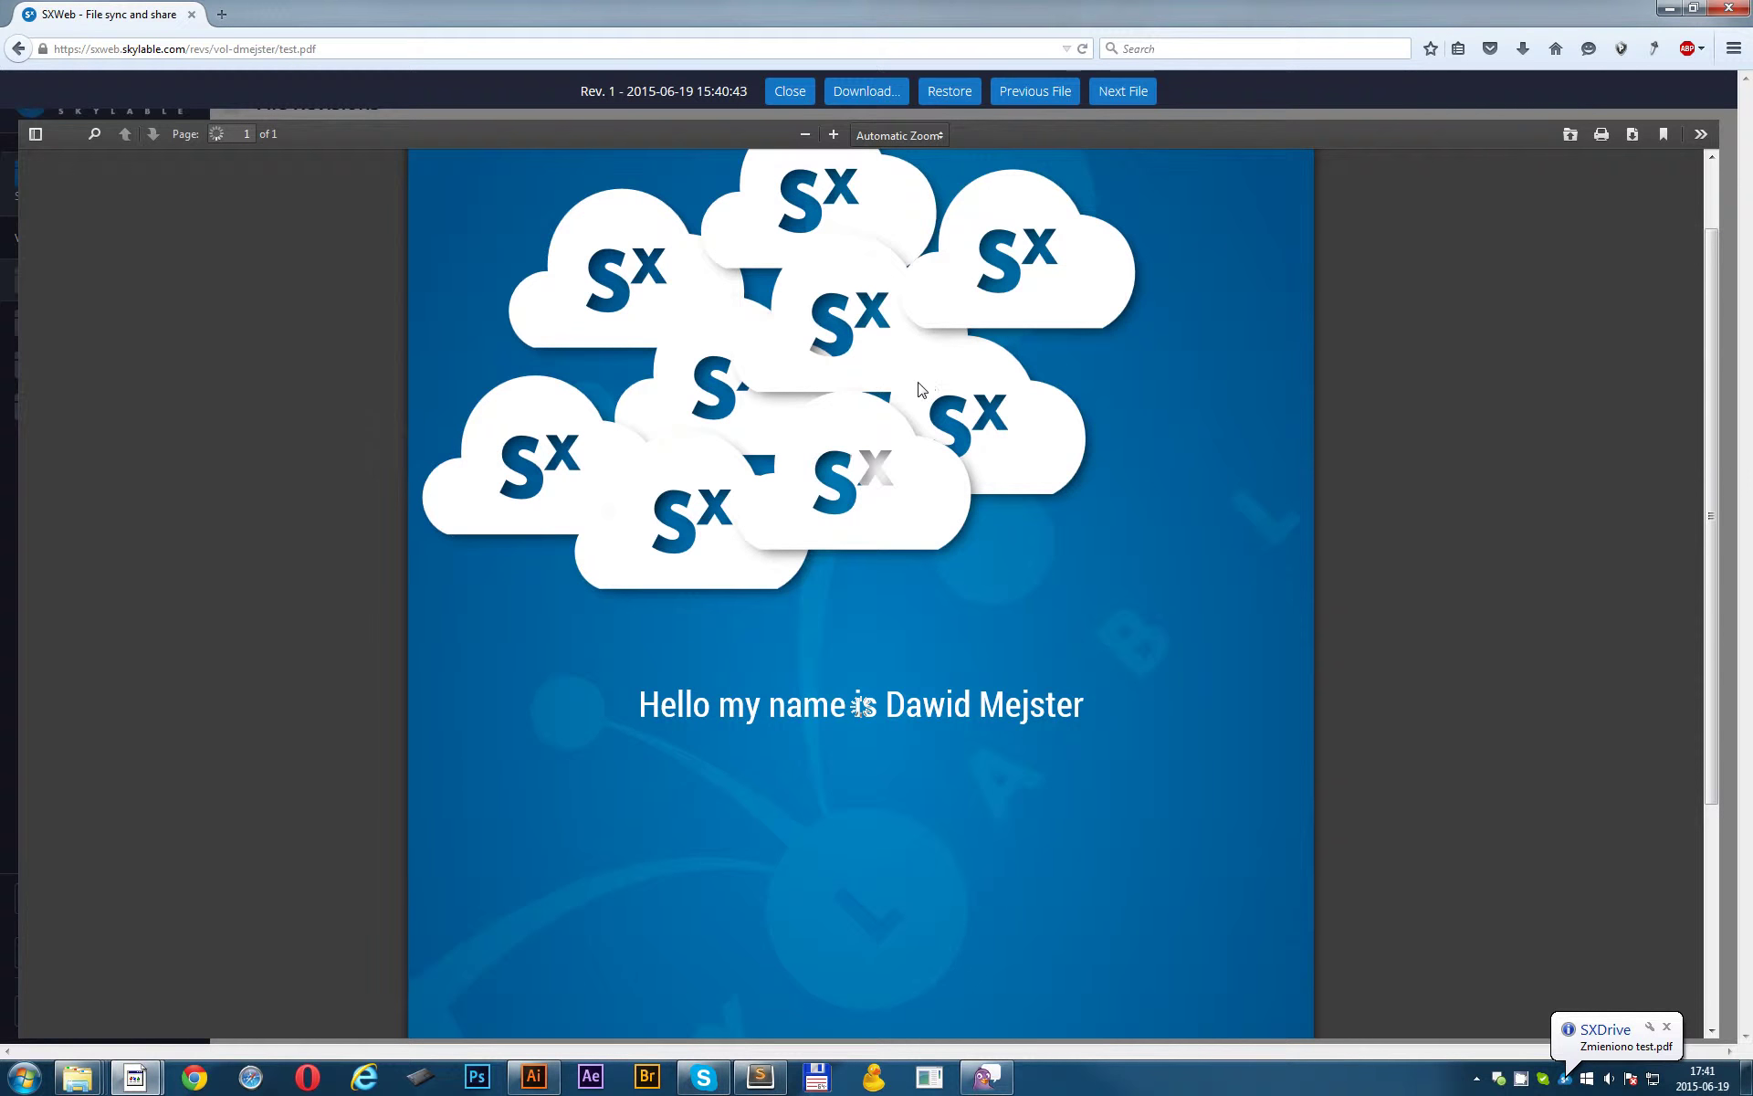
scroll(932, 424, down, 2)
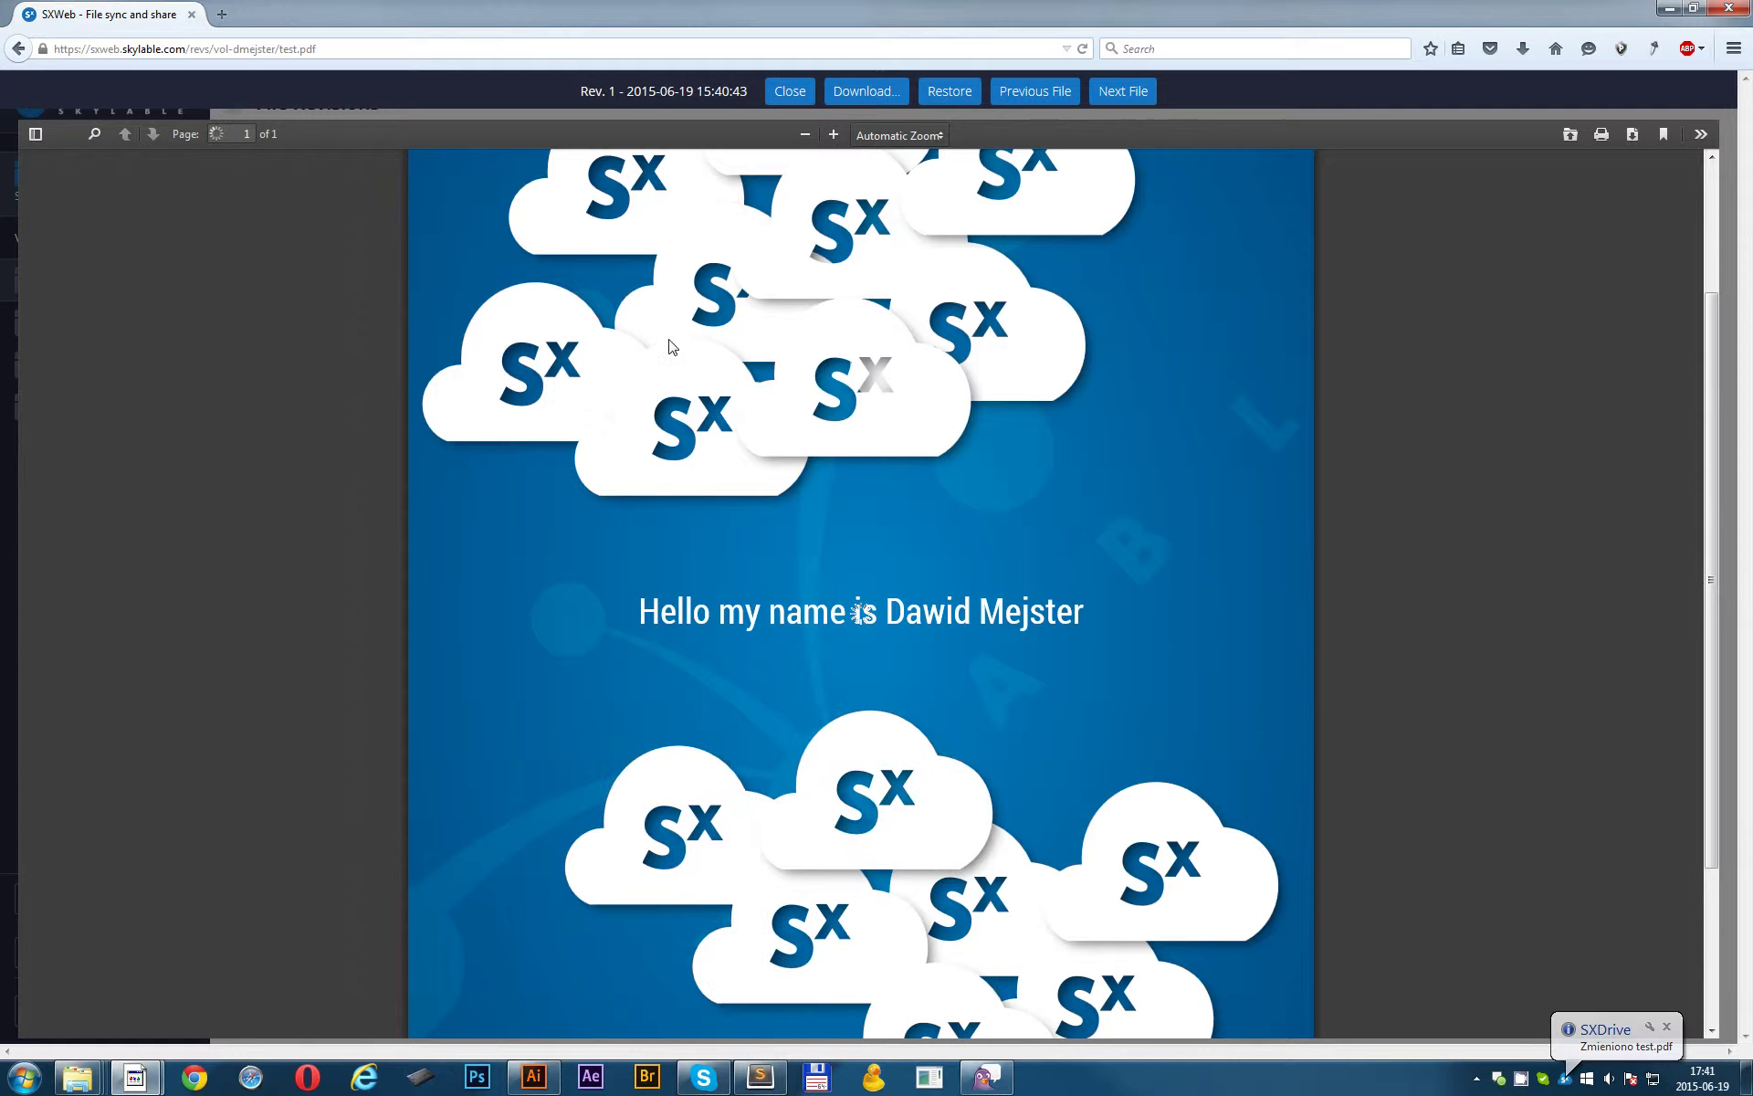
click(790, 90)
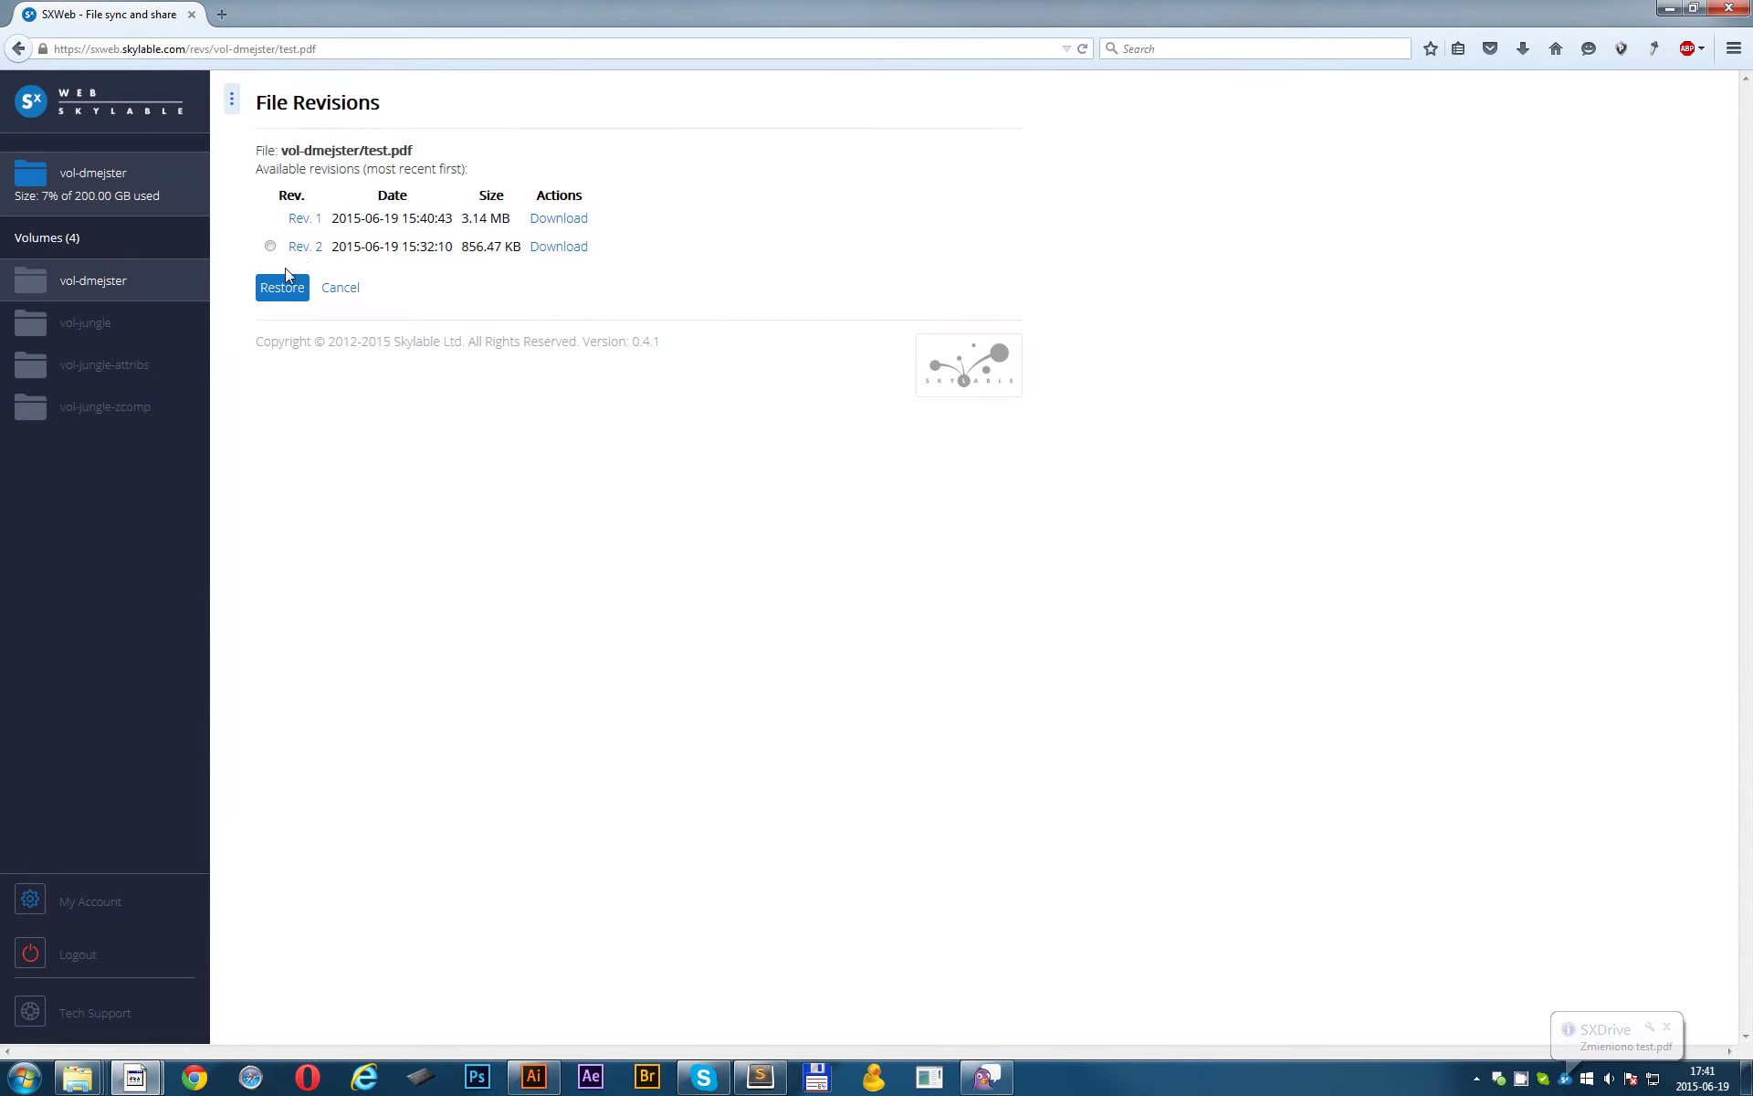
click(303, 247)
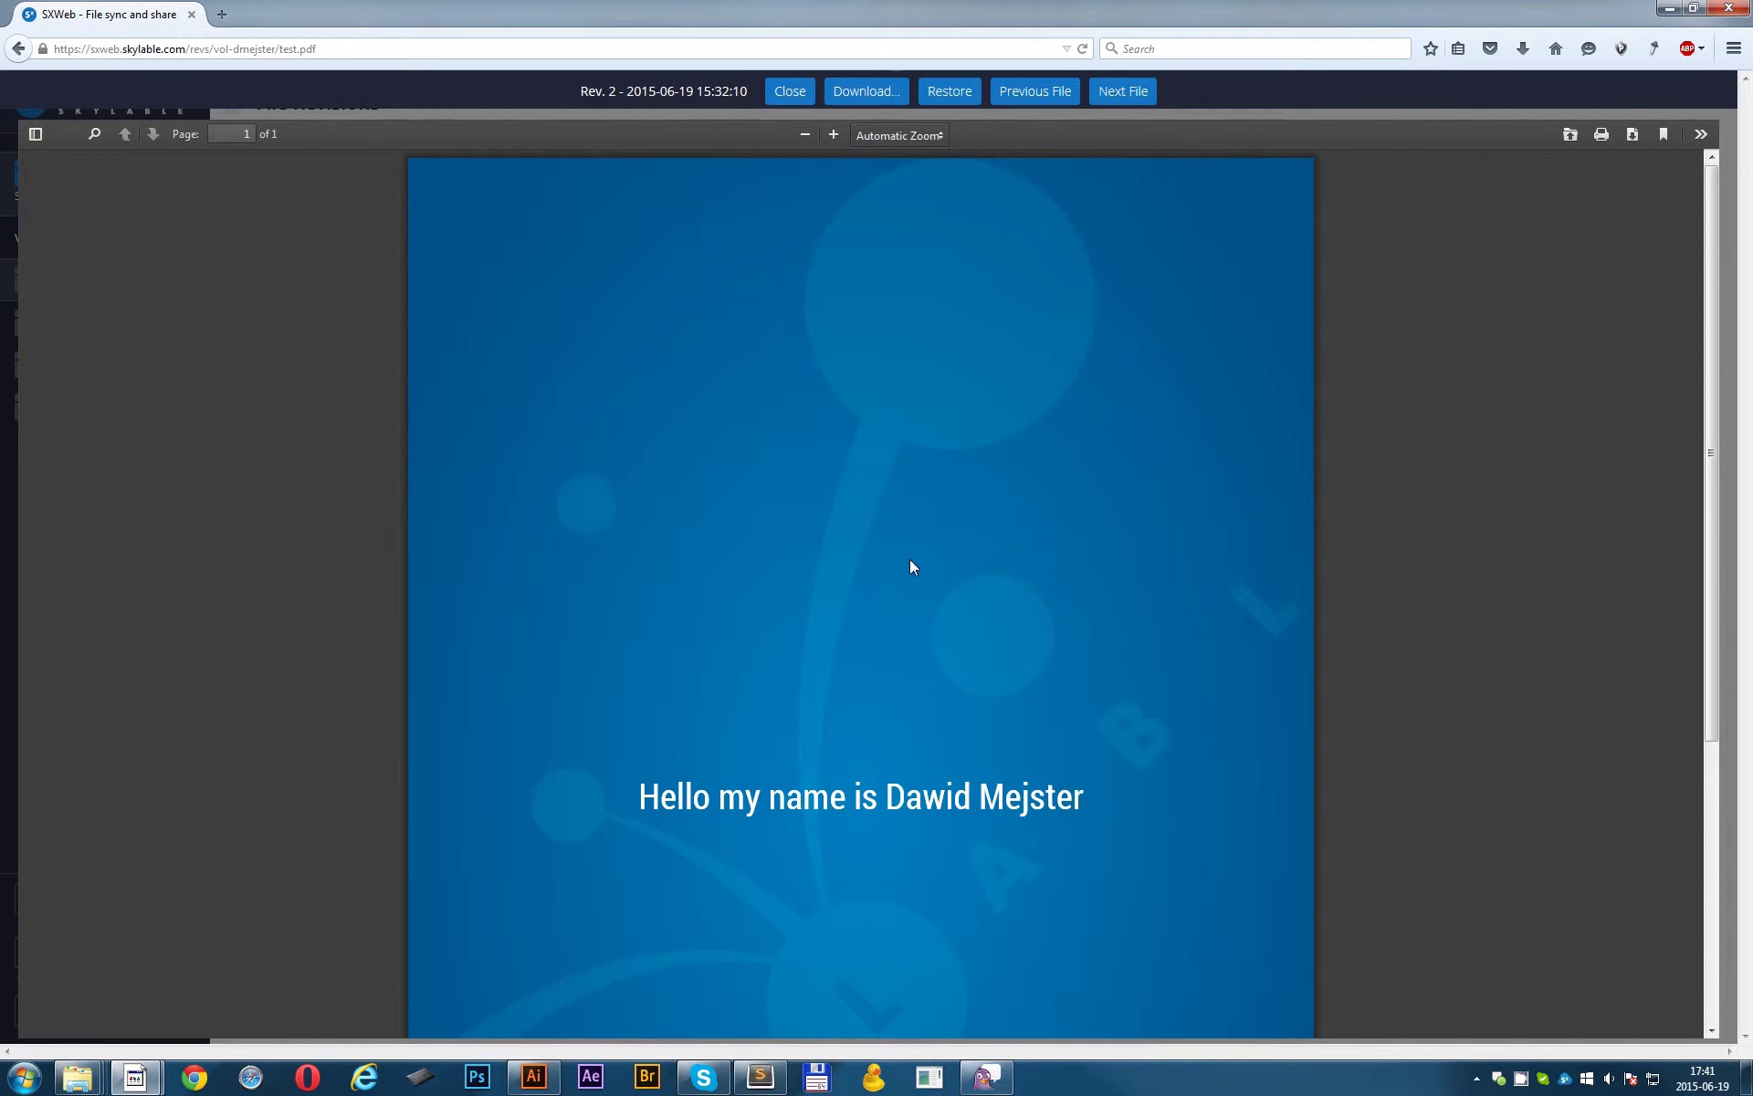
scroll(875, 651, down, 5)
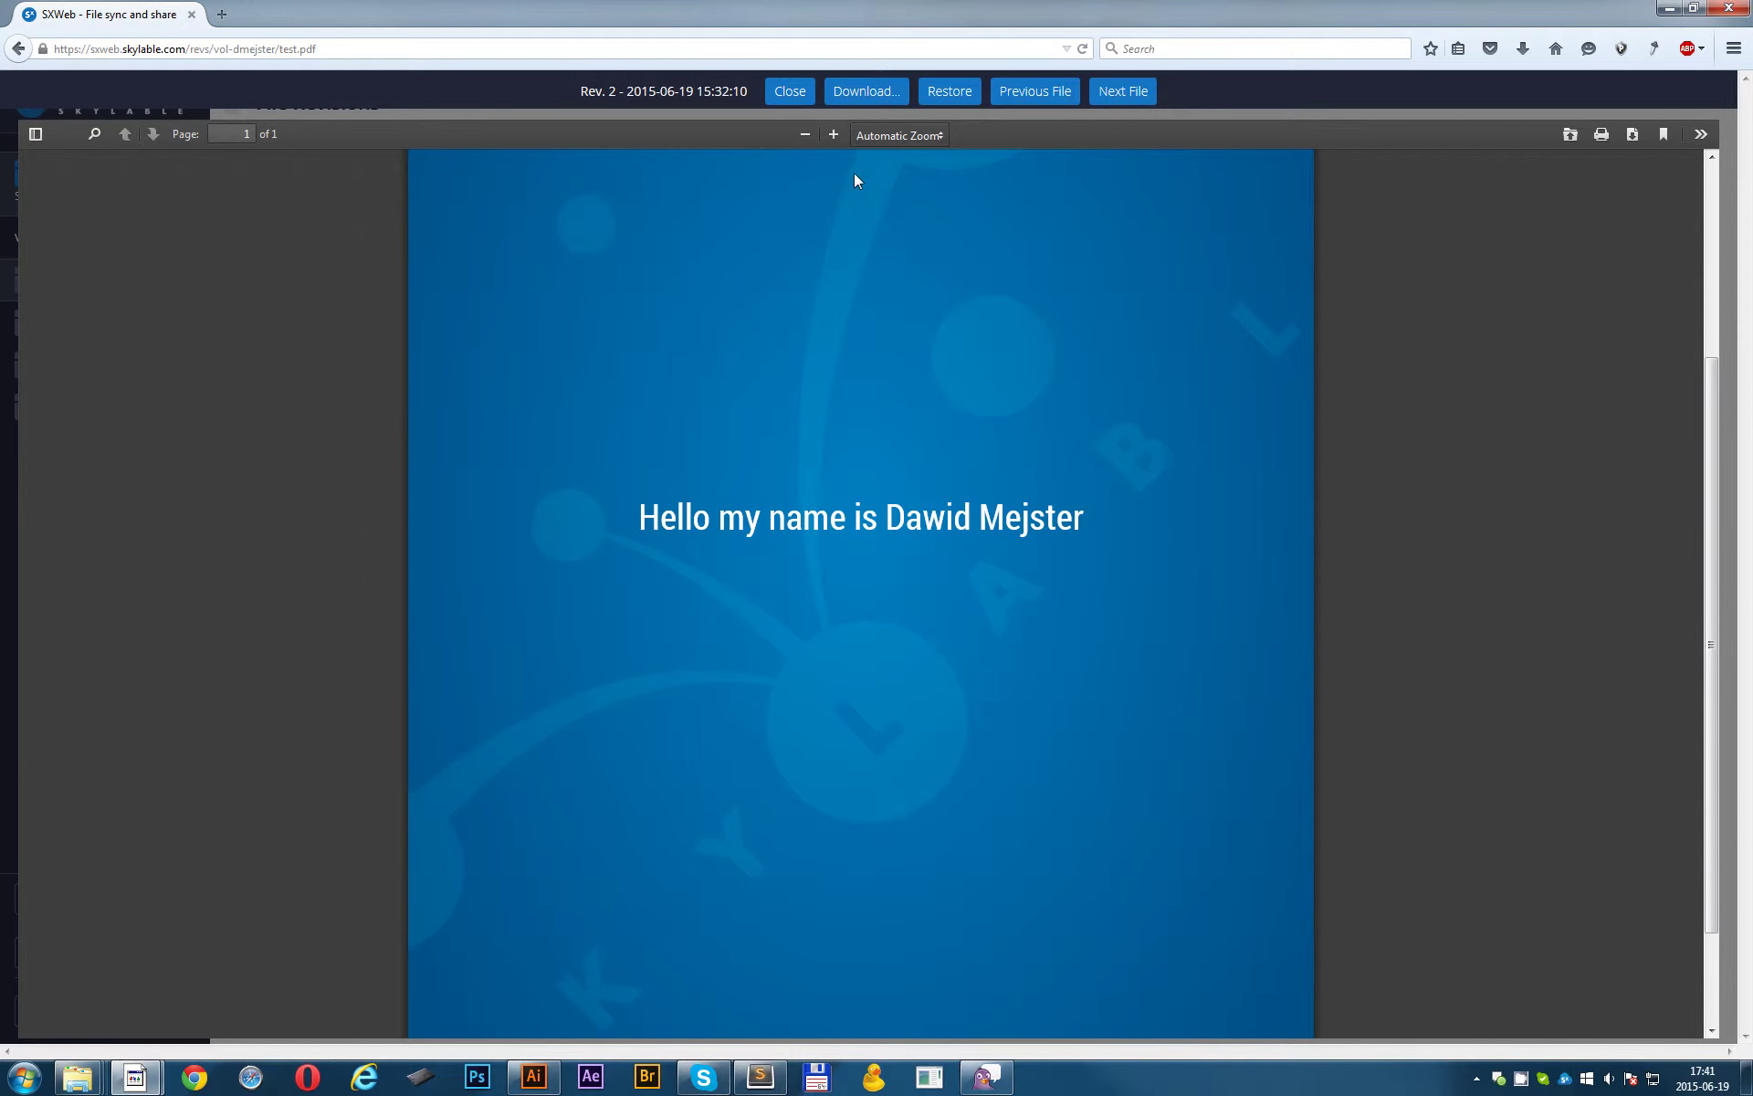
click(788, 91)
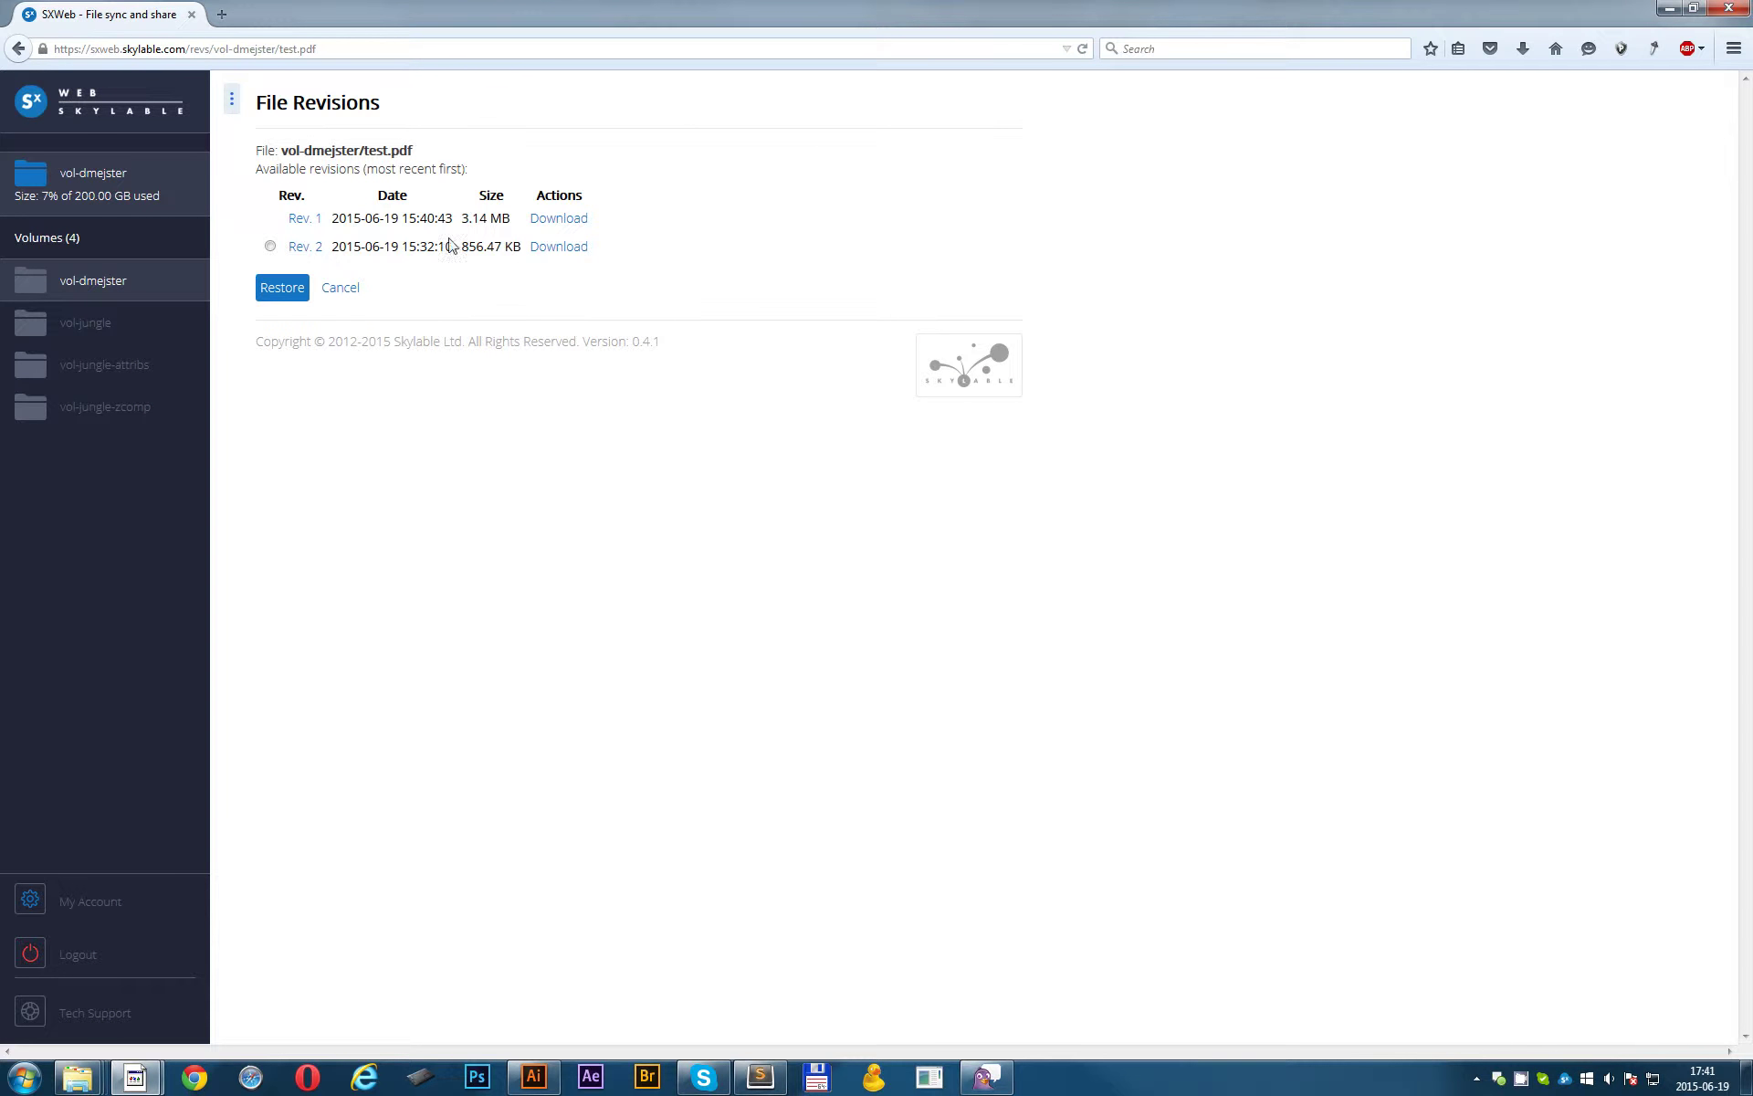
Cancel the File Revisions page and go to page 2 of the vol-dmejster list.
click(334, 290)
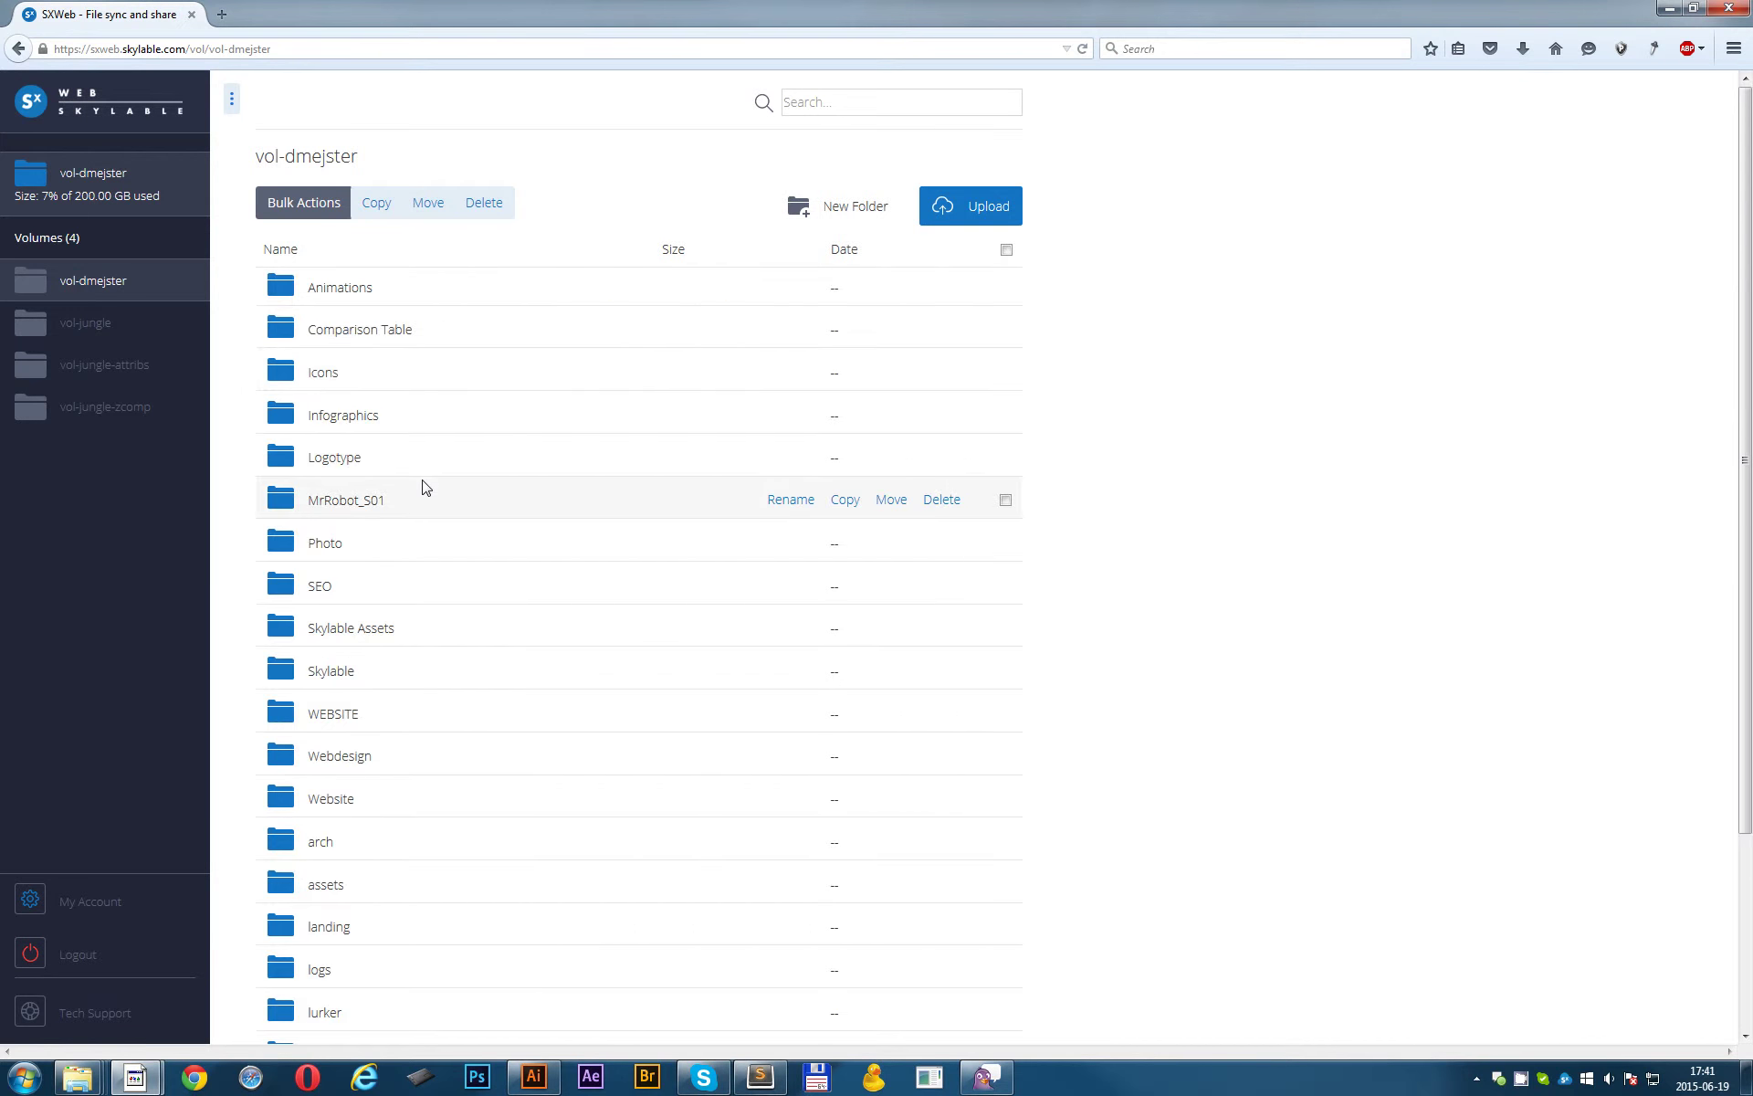
scroll(547, 585, down, 3)
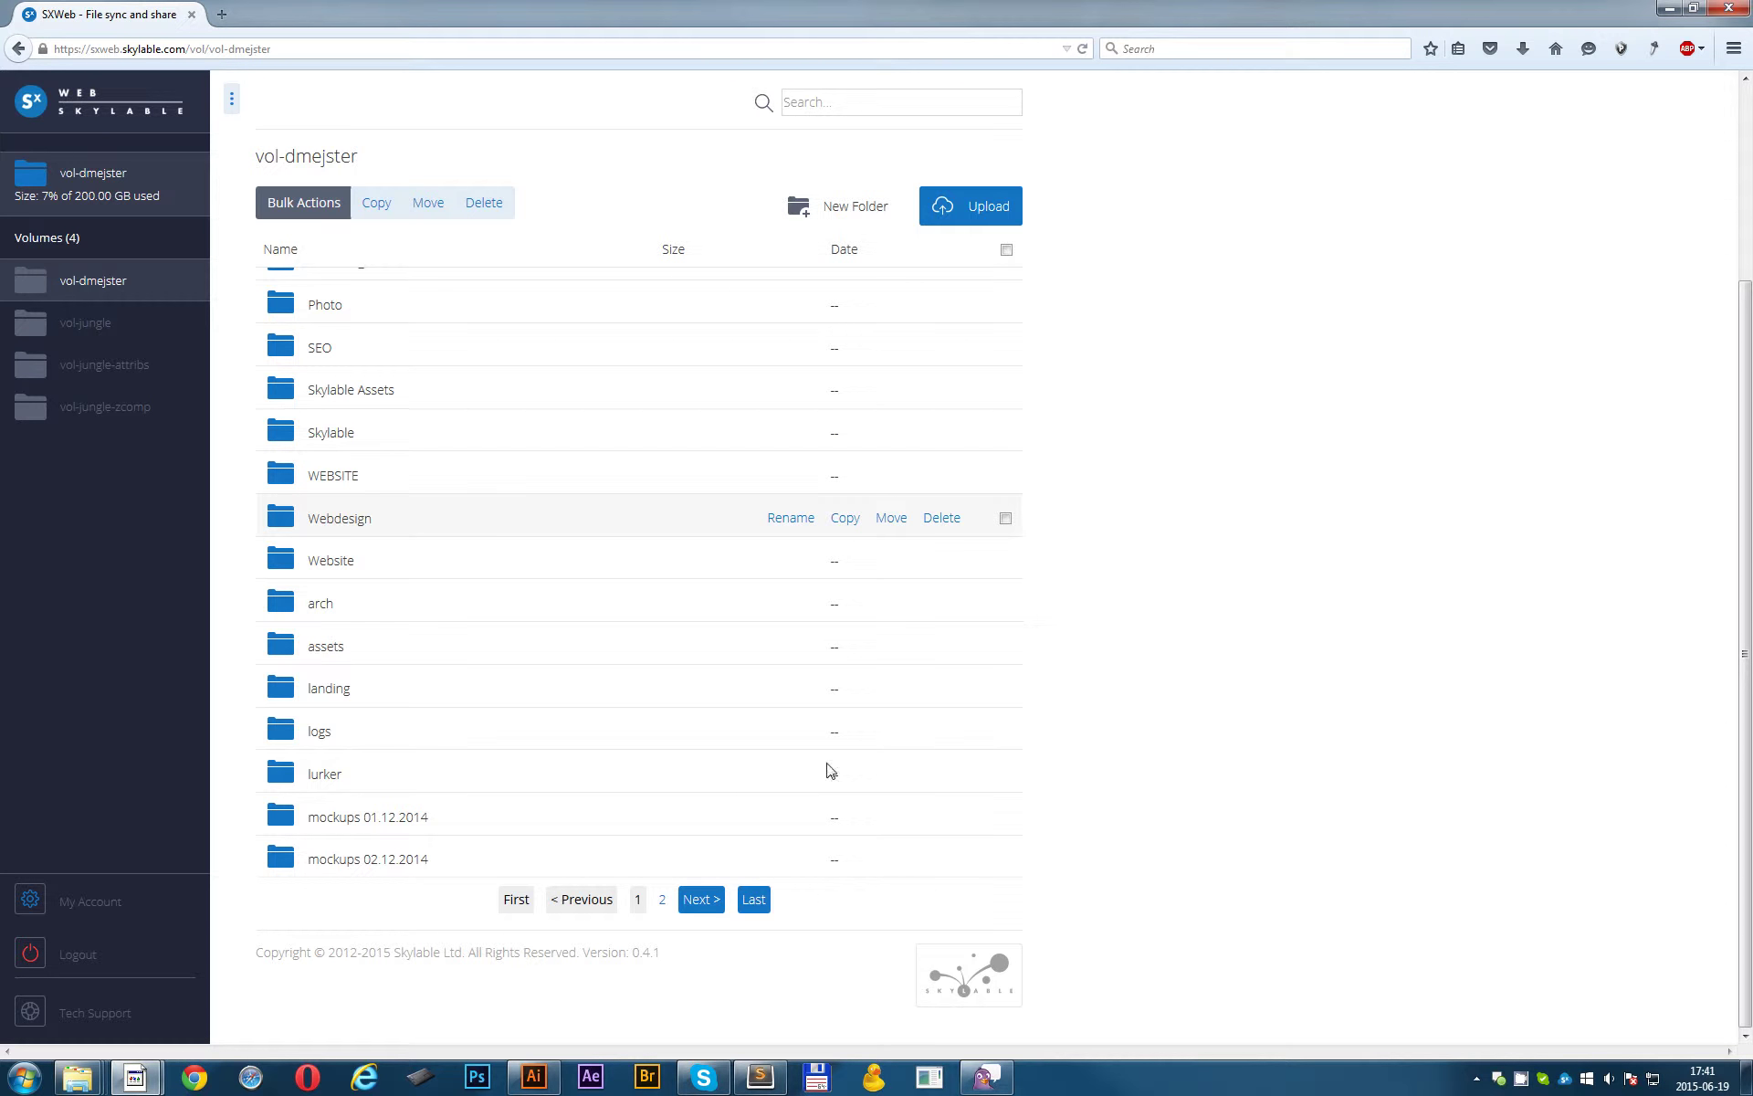
click(660, 902)
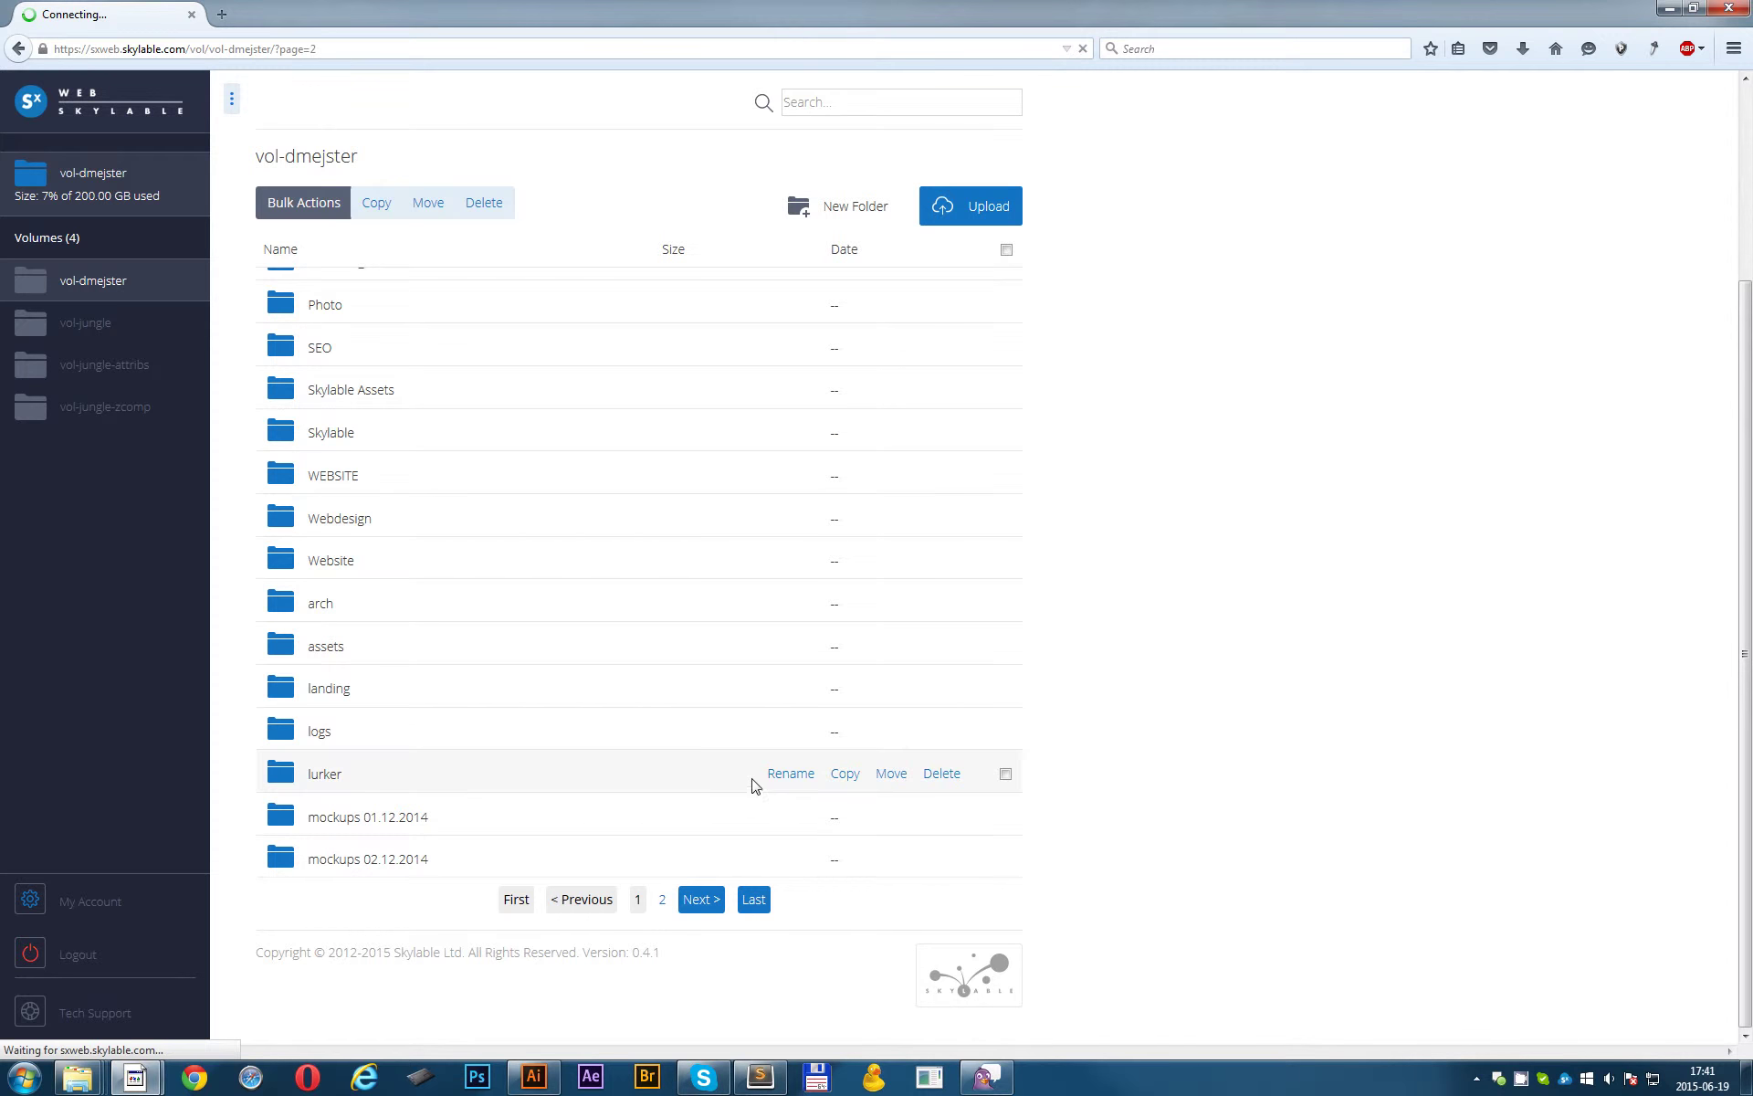
scroll(754, 775, down, 1)
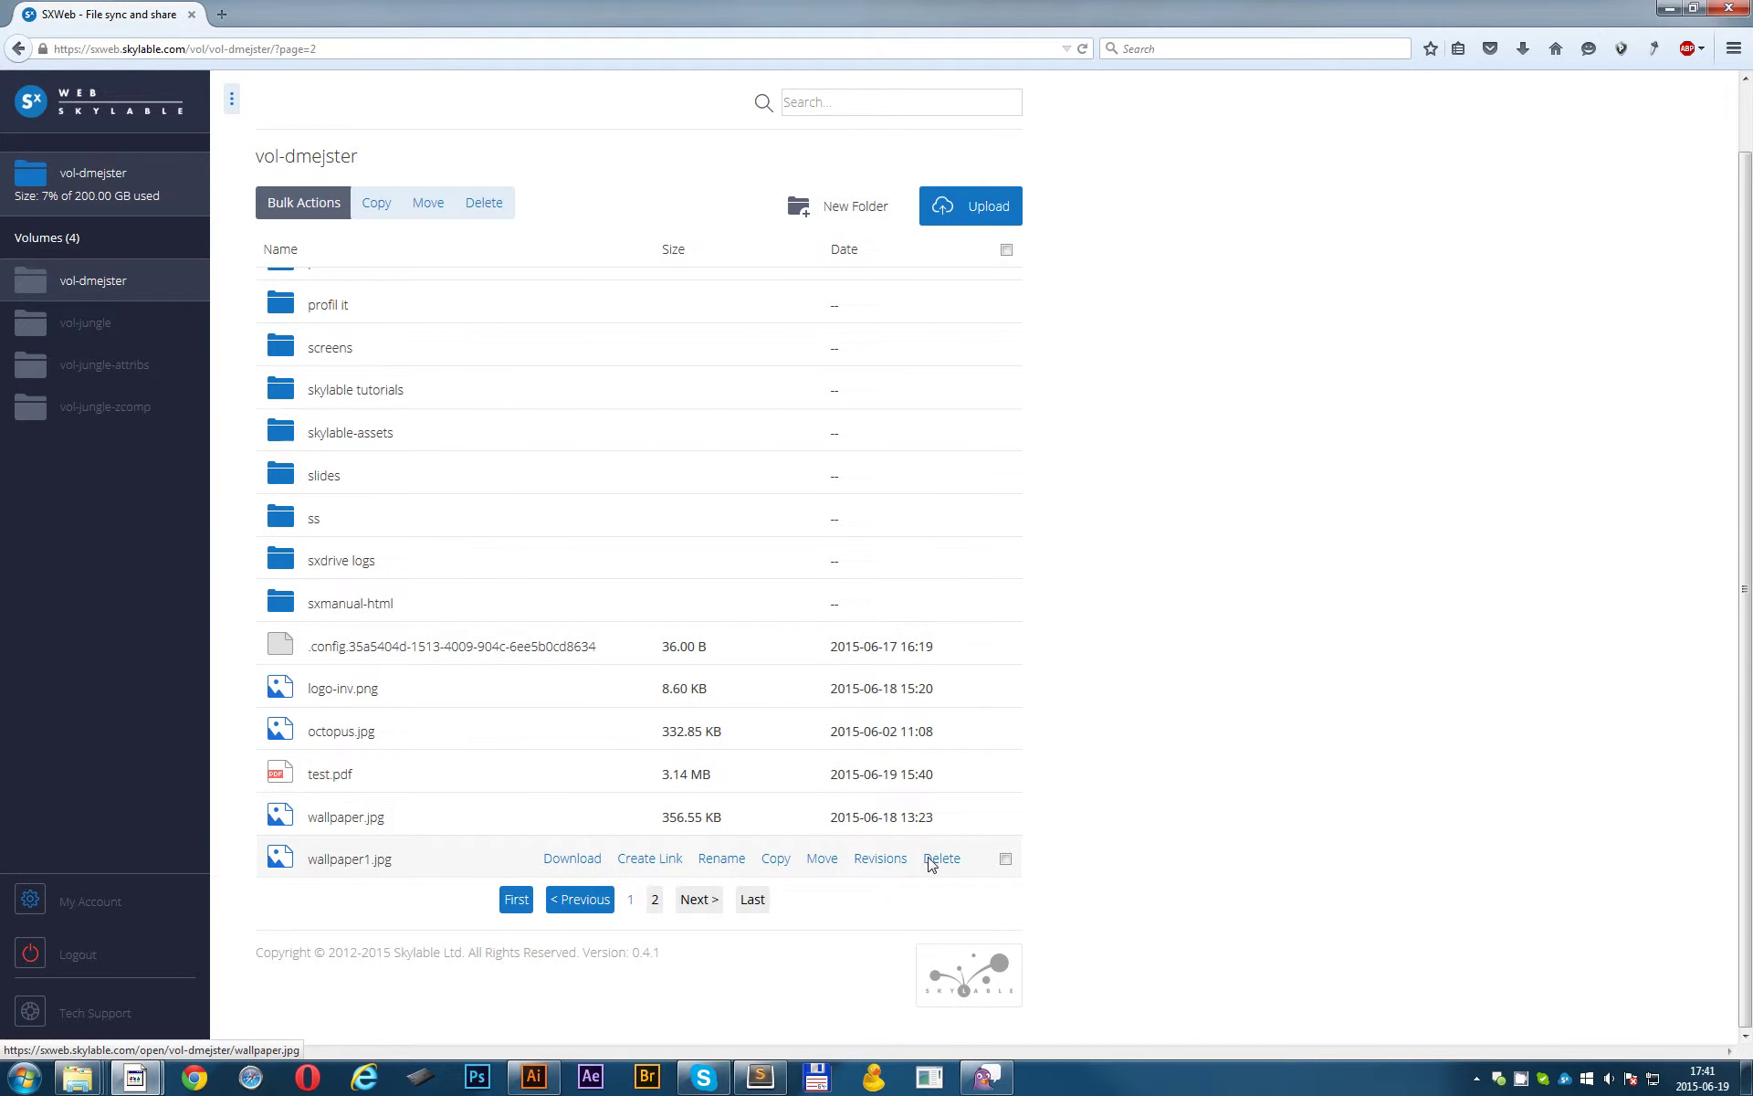
Delete wallpaper1.jpg, confirm, and reload page 2 to check it is gone.
click(940, 859)
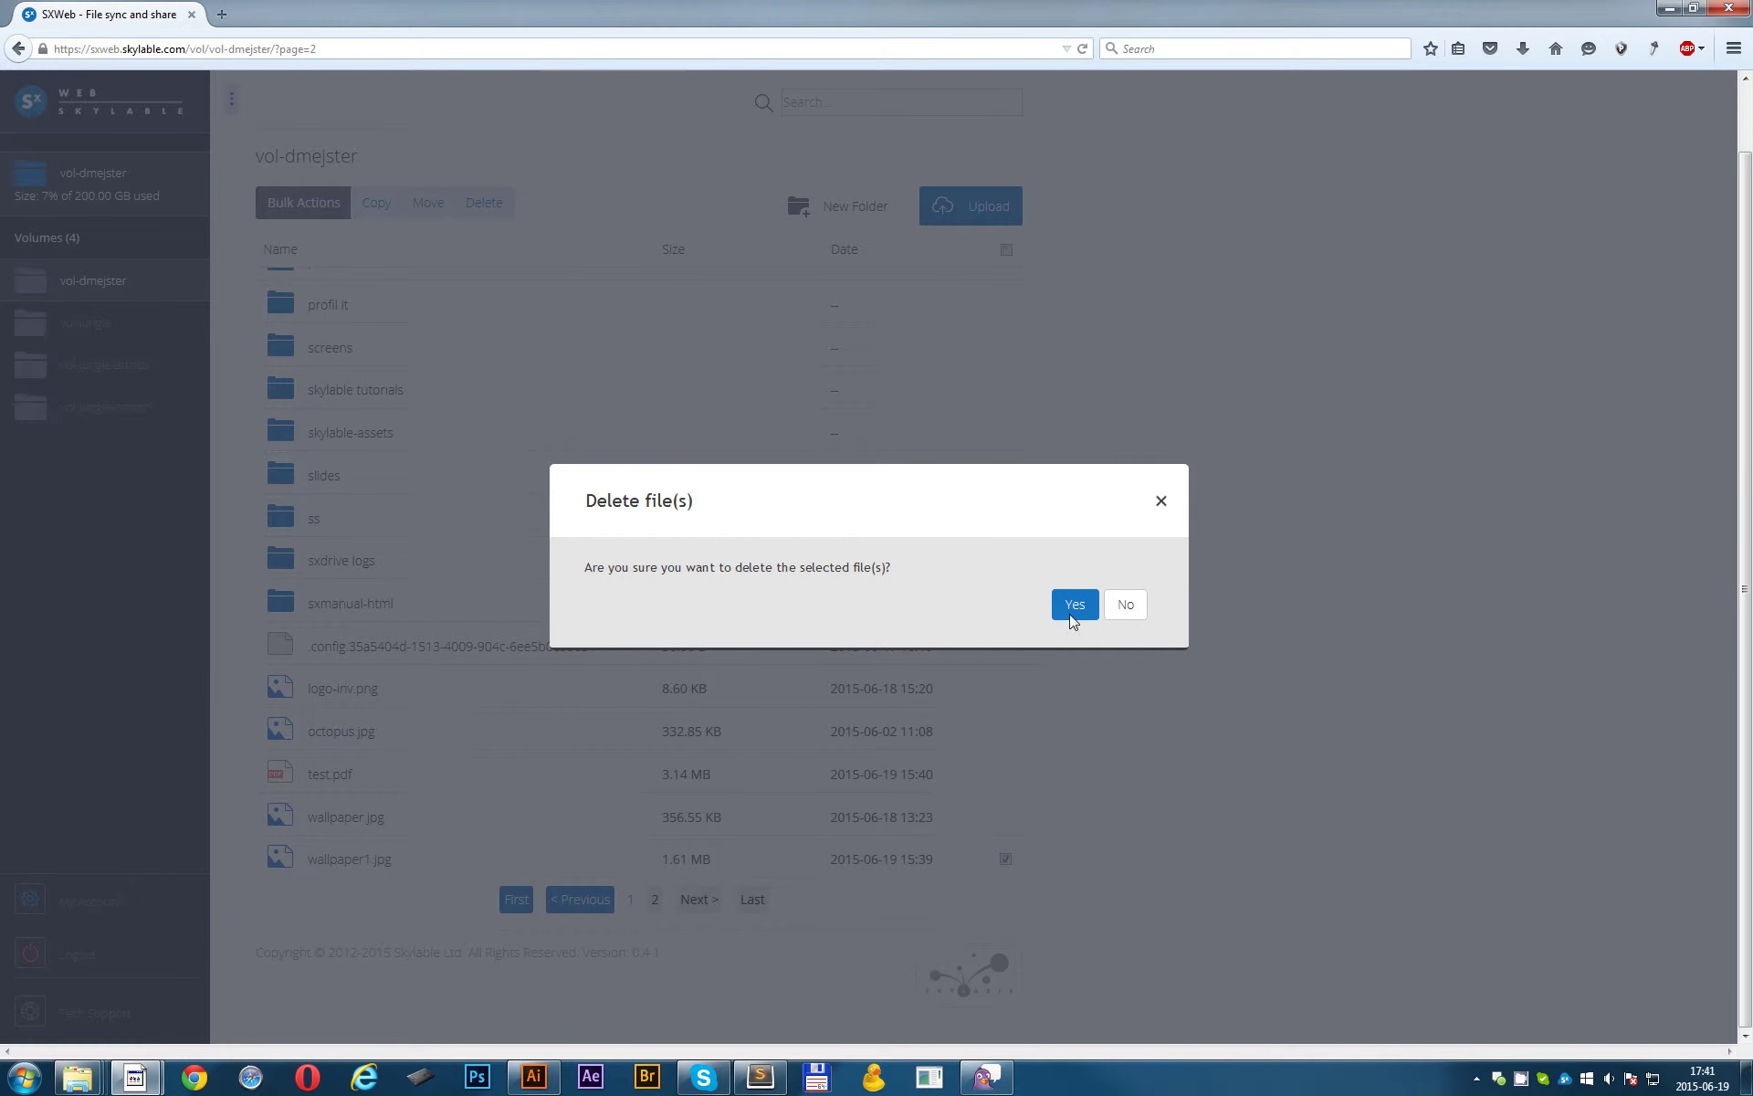
click(1073, 621)
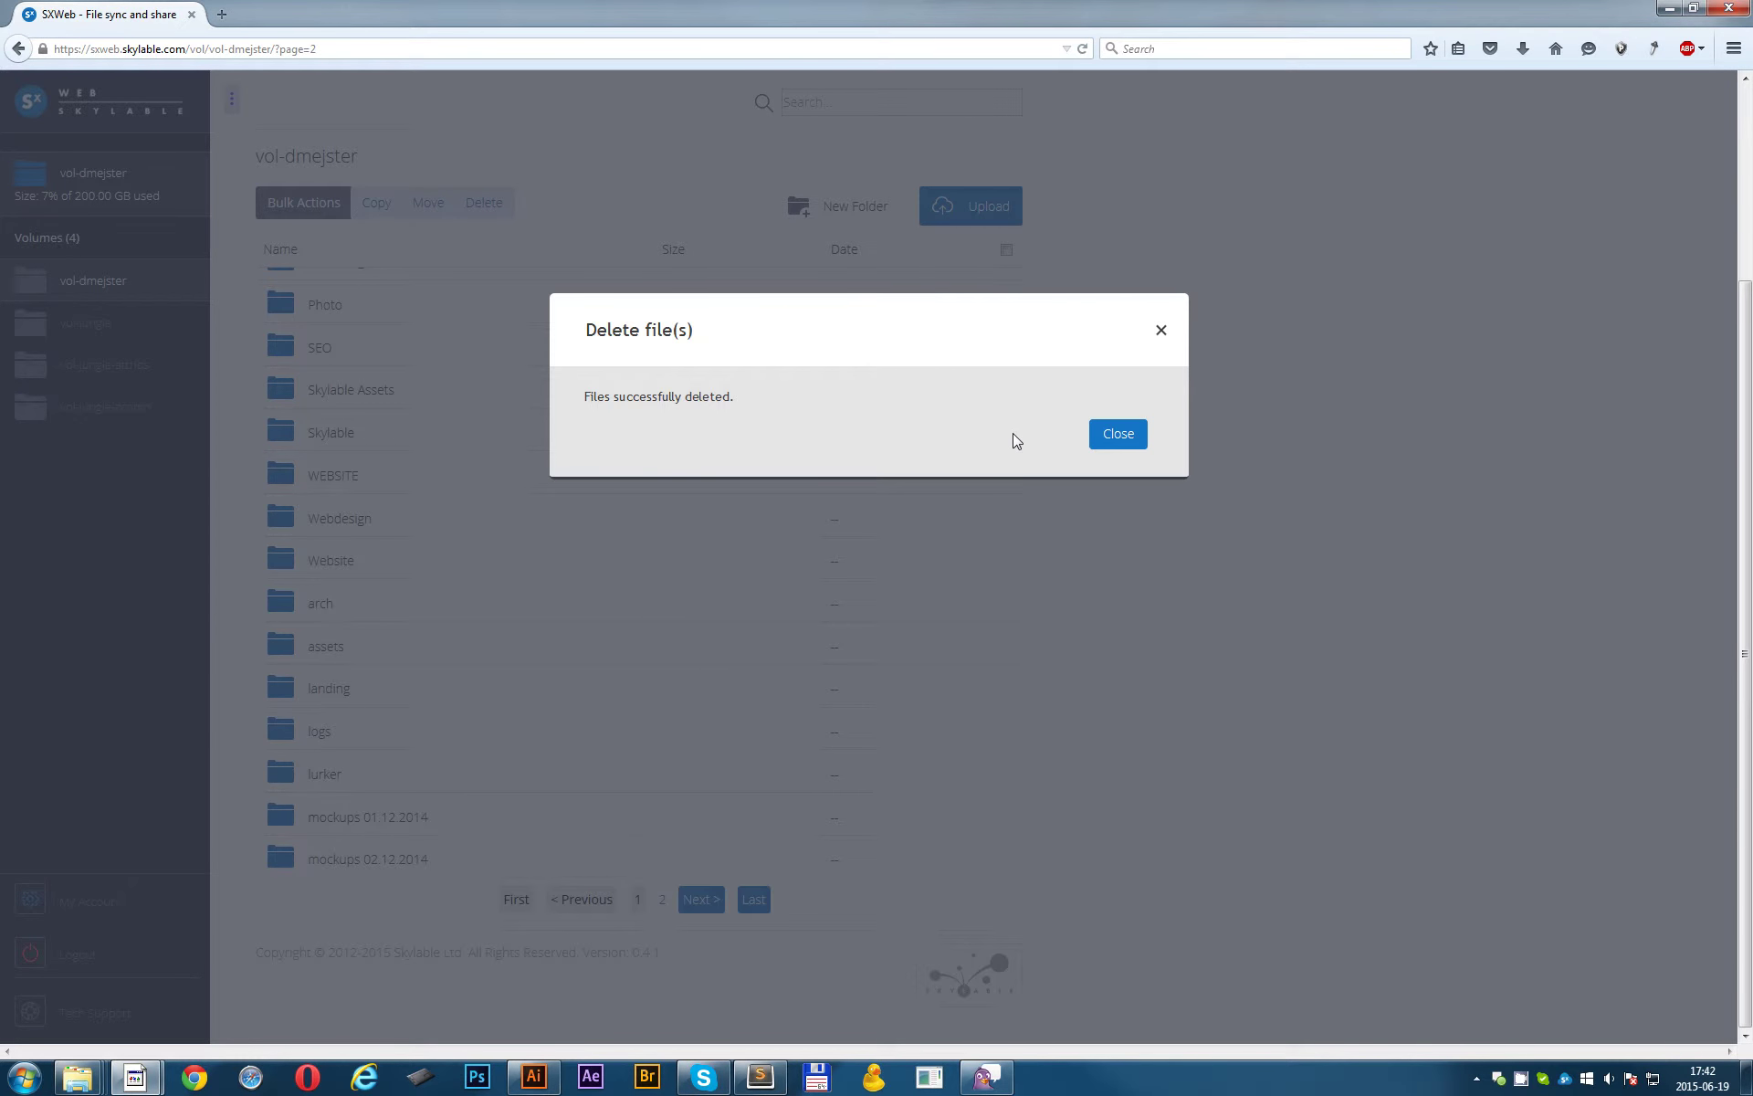
click(1119, 437)
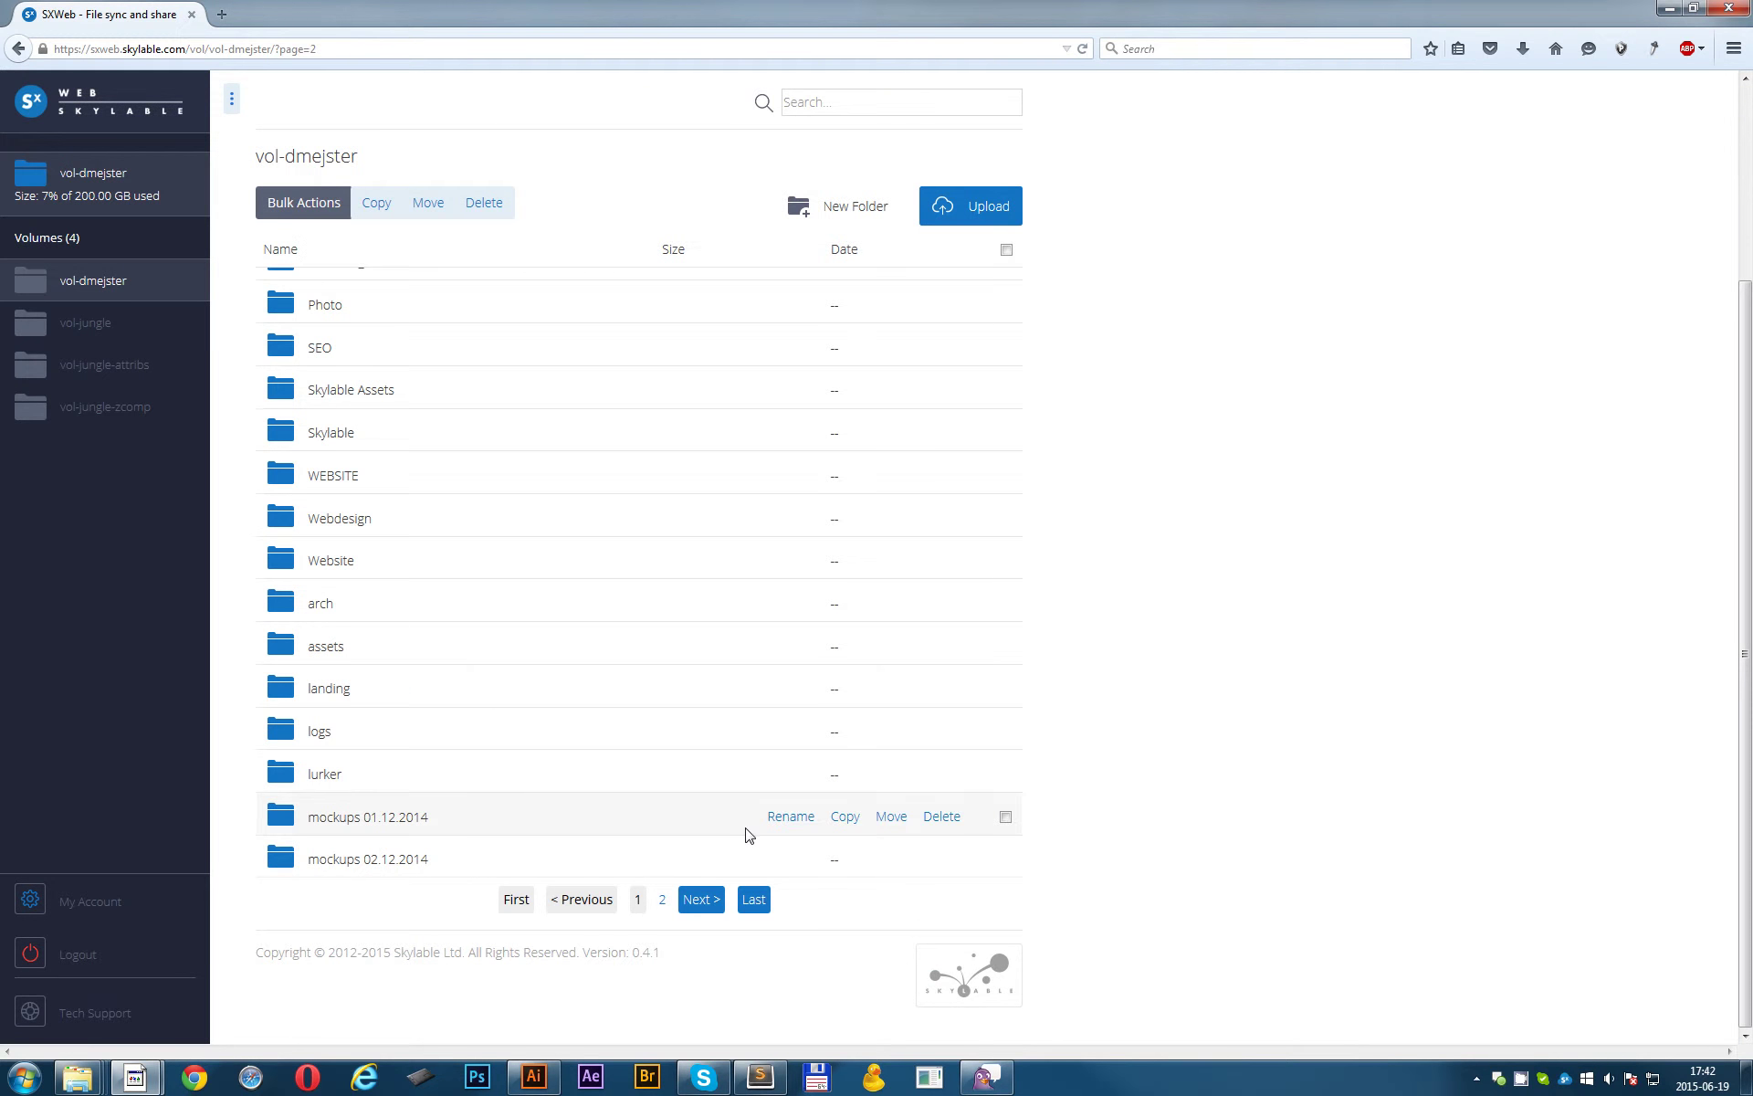
click(661, 901)
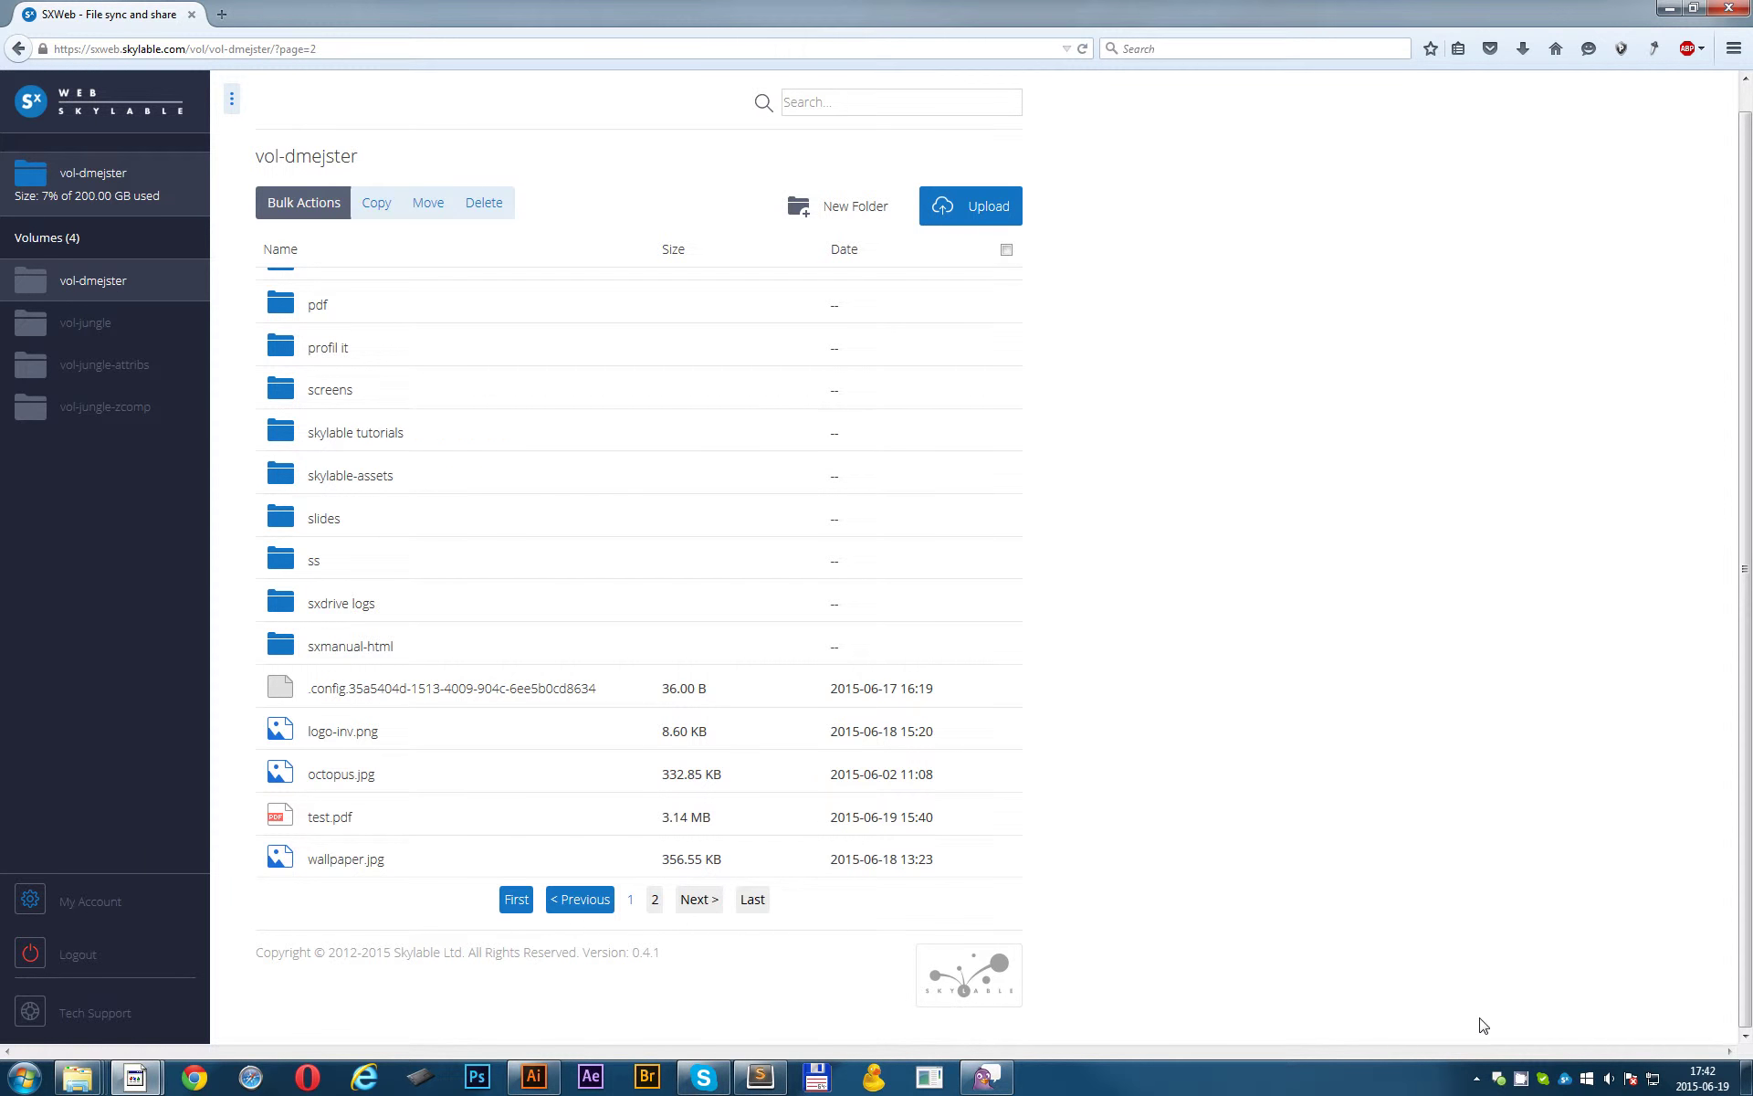
mouse_move(921, 771)
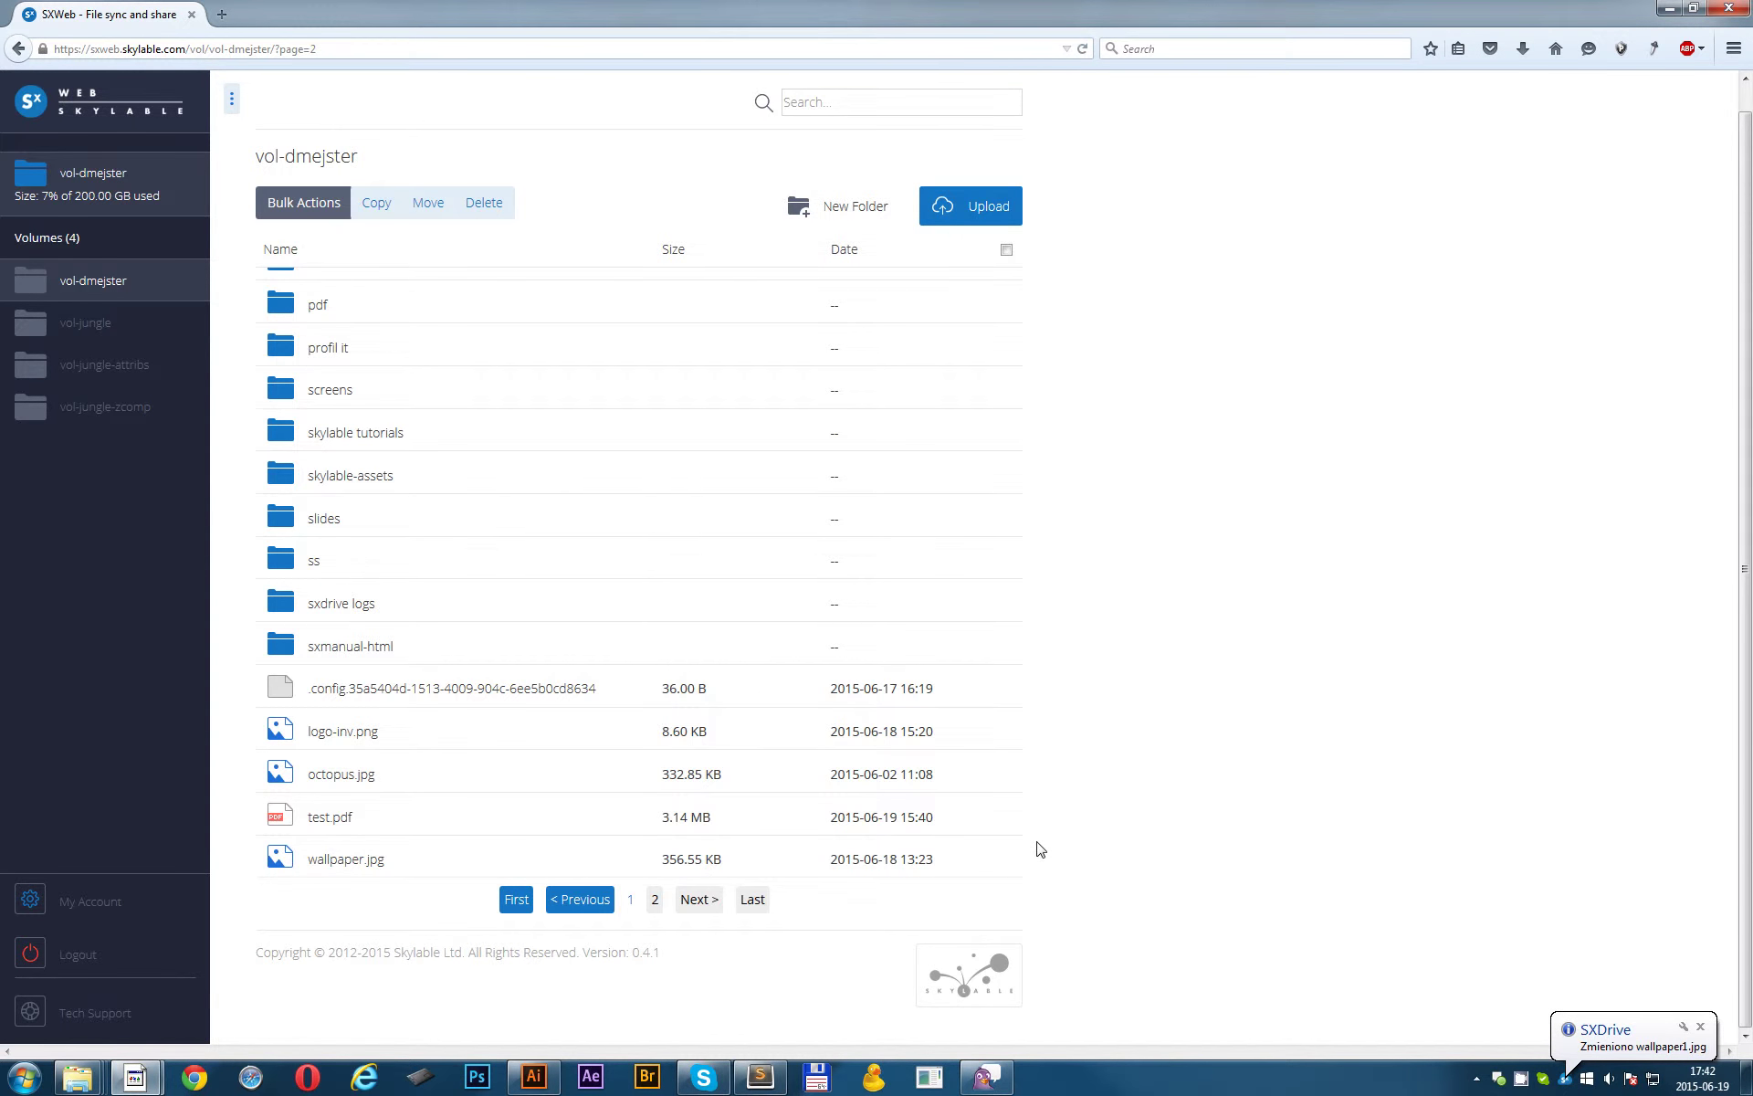
mouse_move(851, 807)
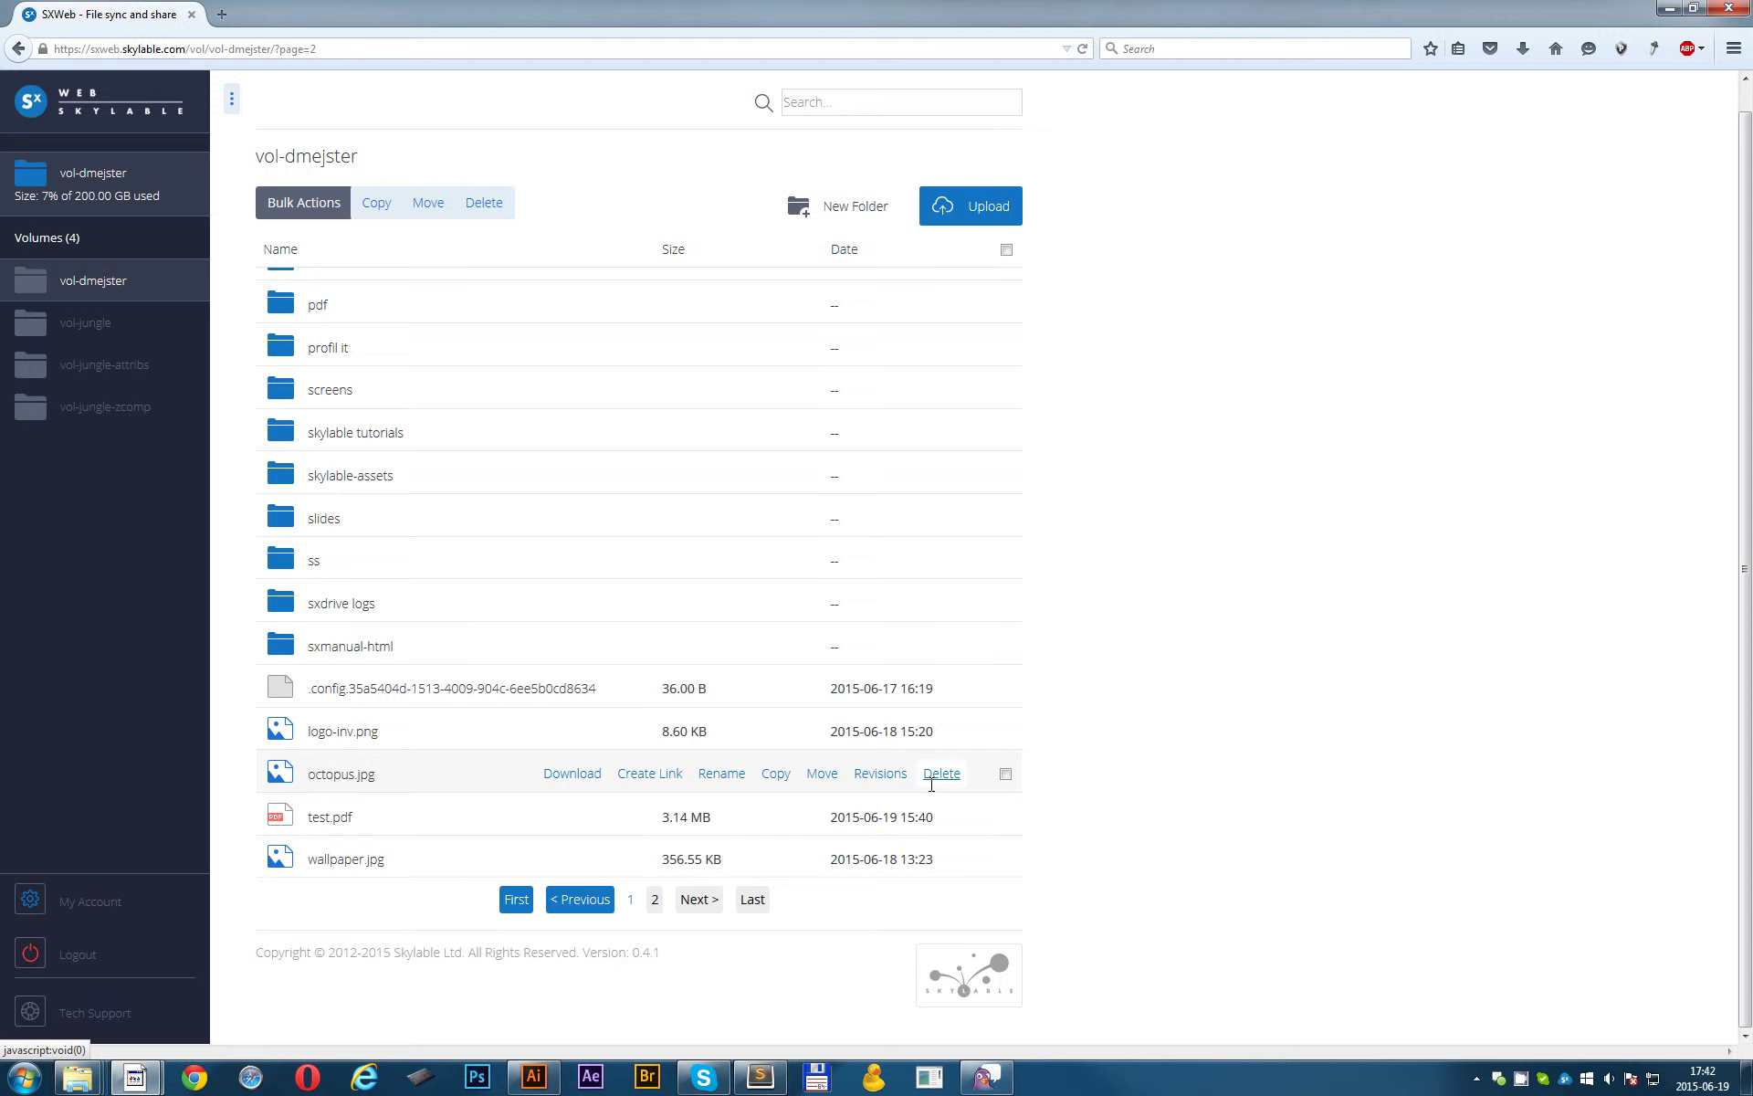
Copy the sentence from test.pdf's preview.
click(335, 818)
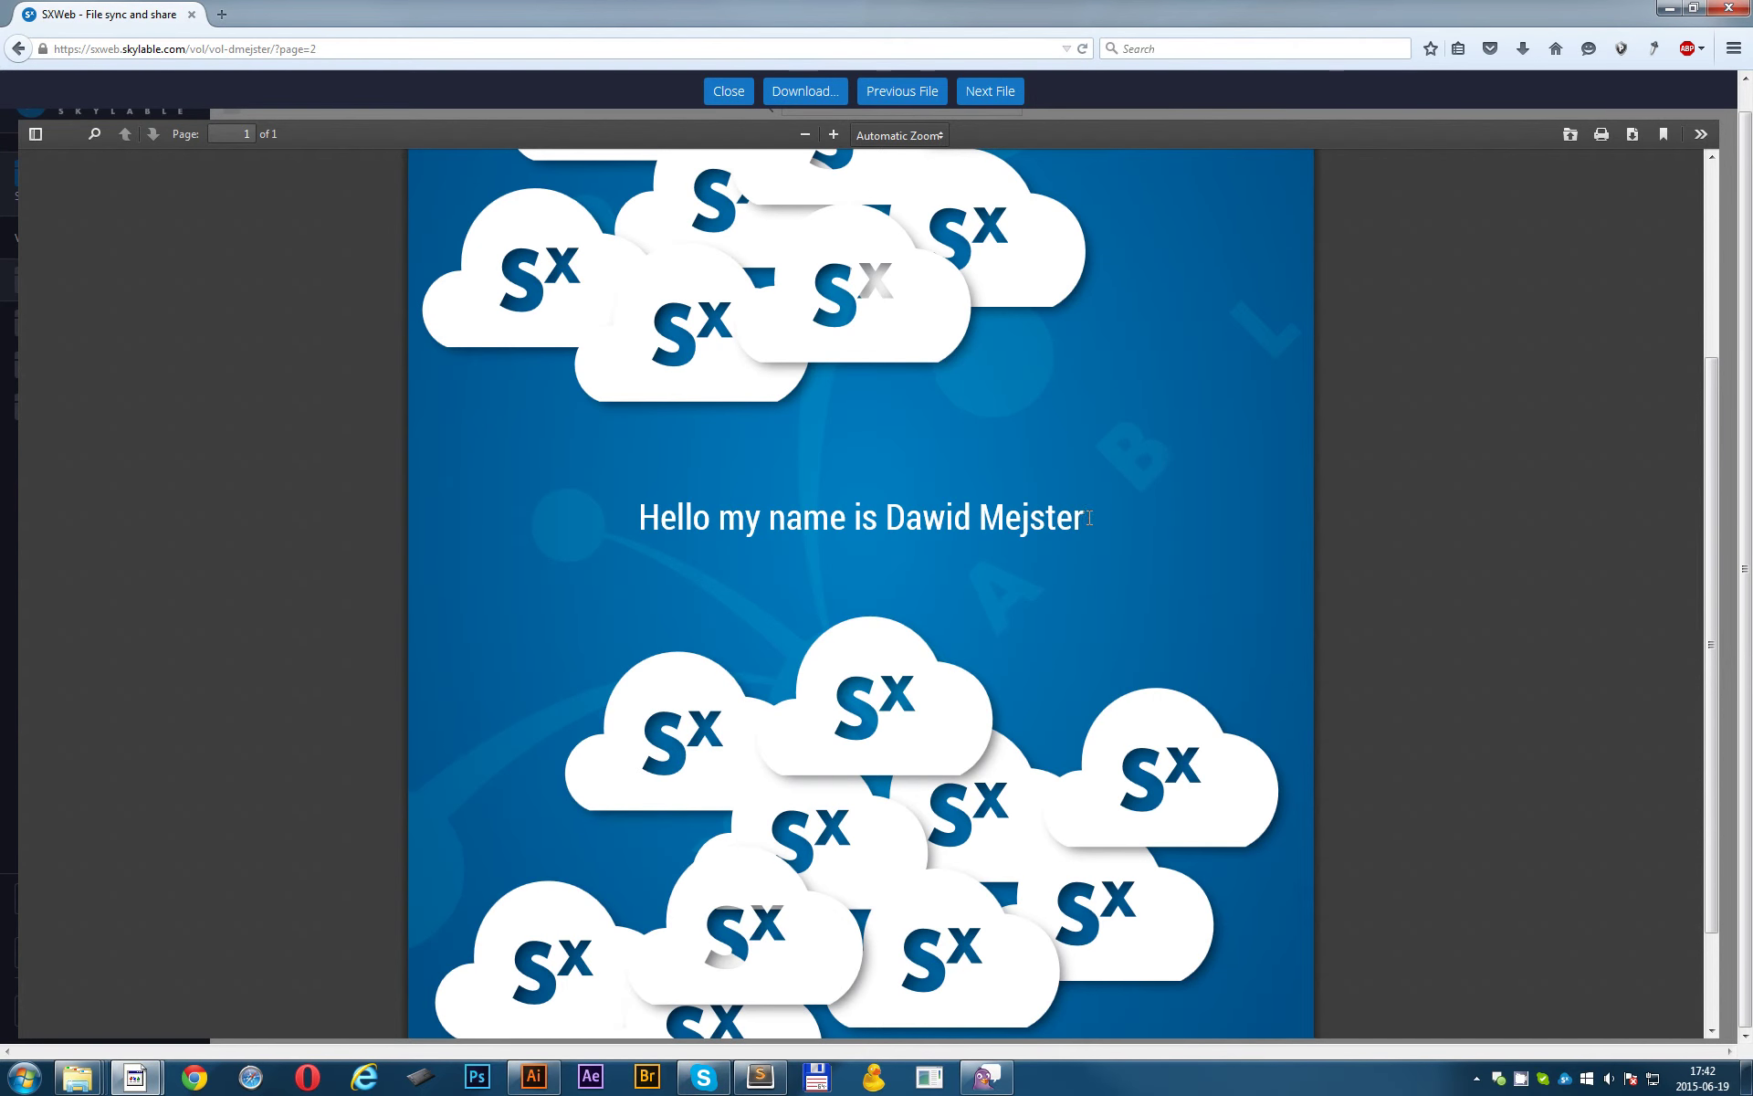
drag(987, 522, 626, 503)
key(ctrl+c)
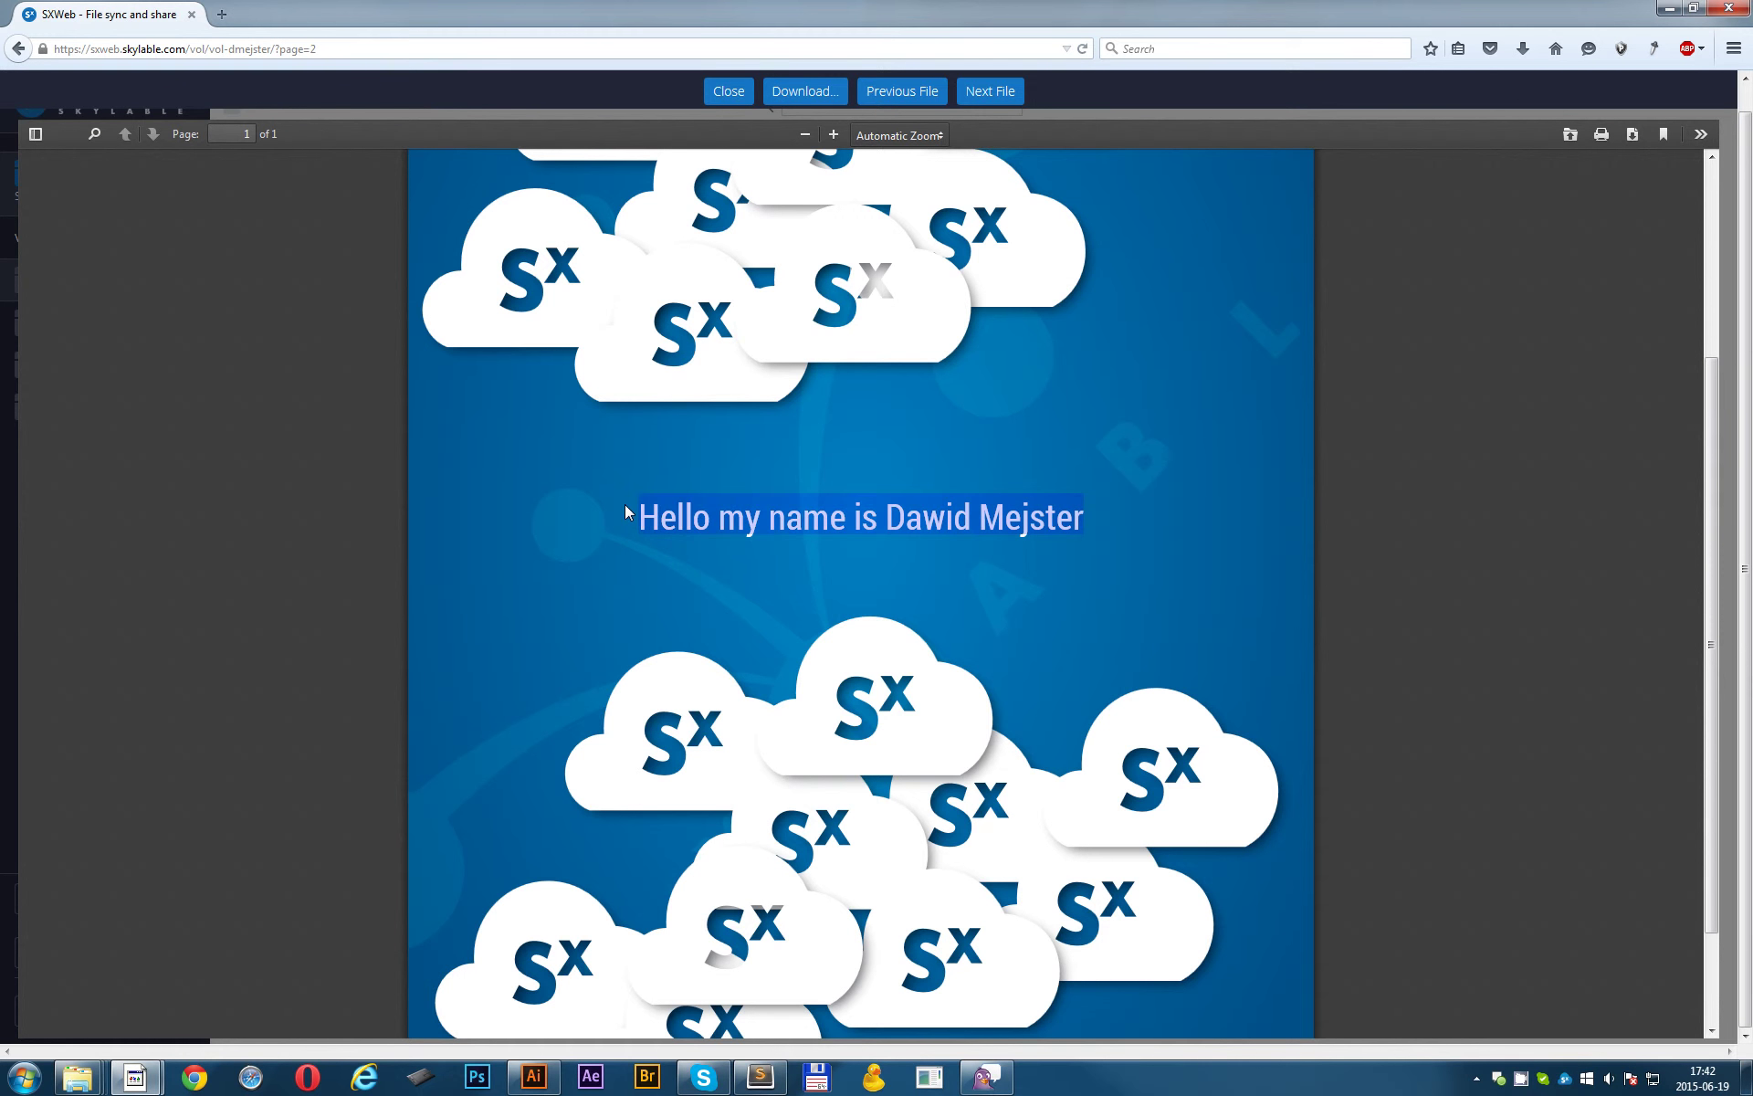
click(726, 92)
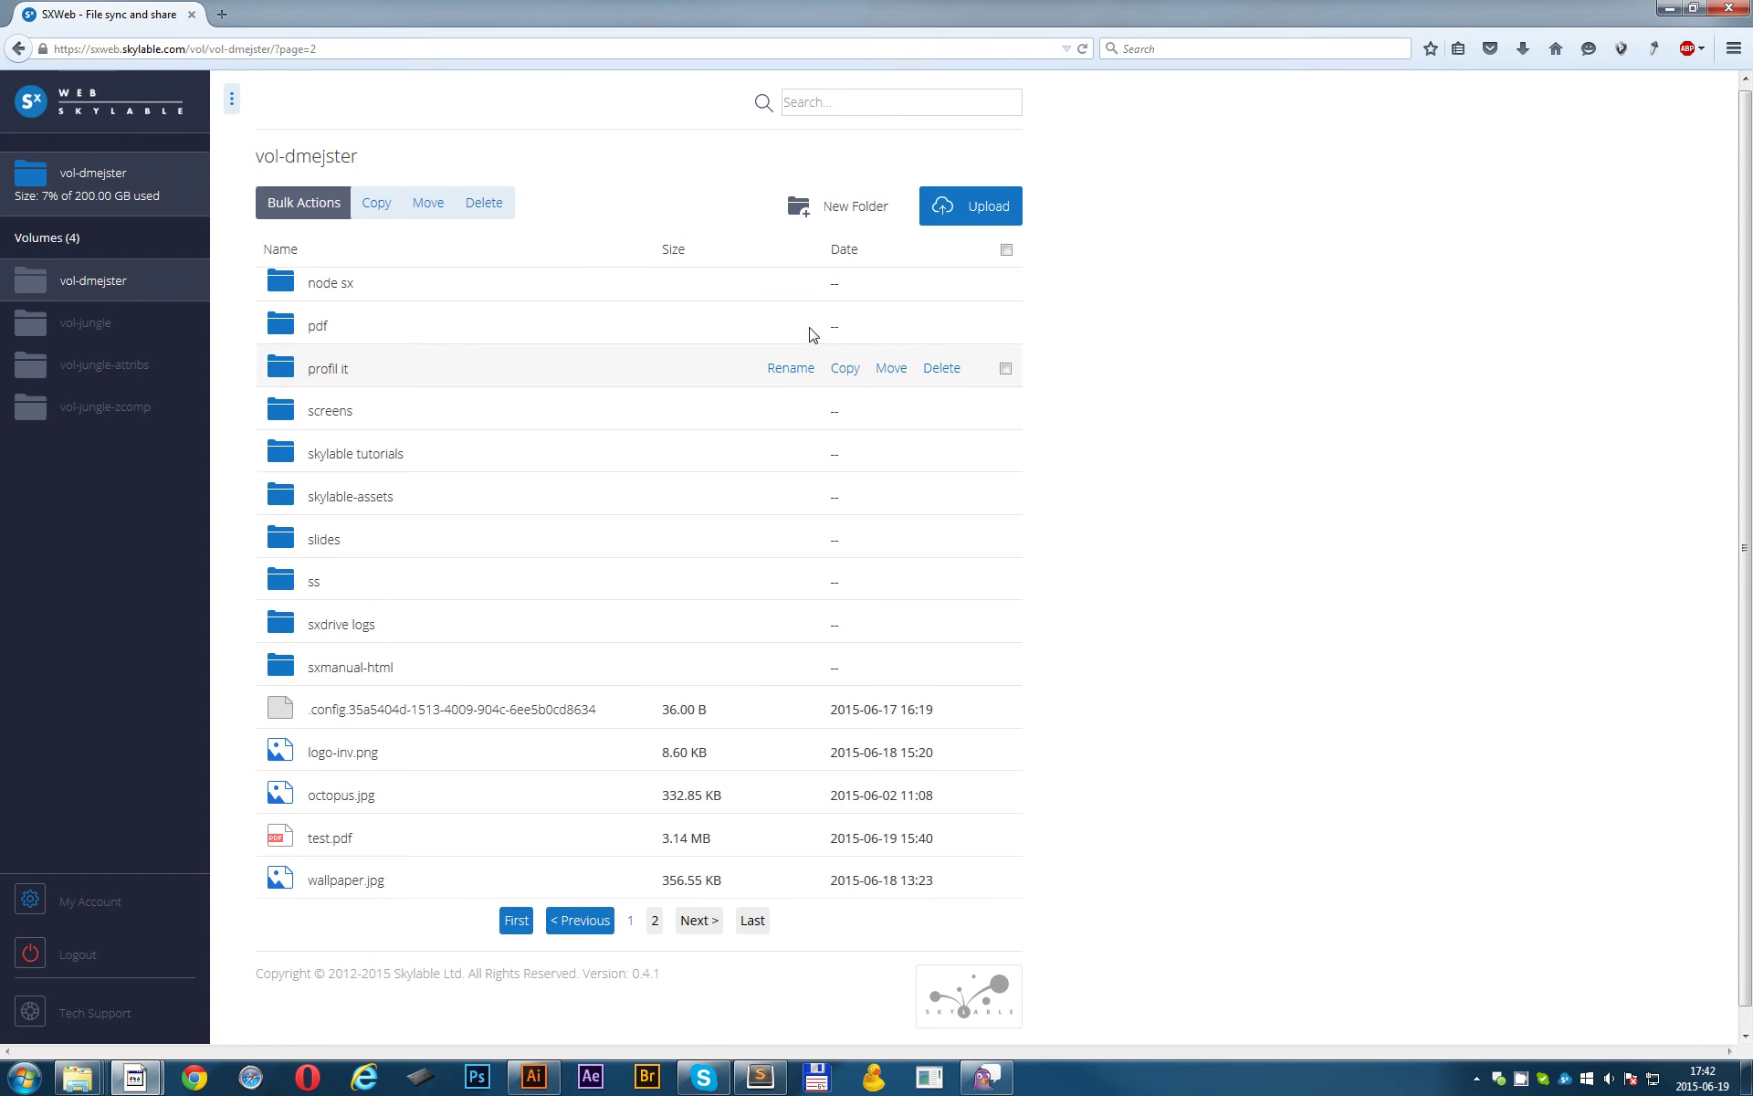
Run a full-text search for the pasted sentence and open test.pdf from the results.
click(863, 100)
key(ctrl+v)
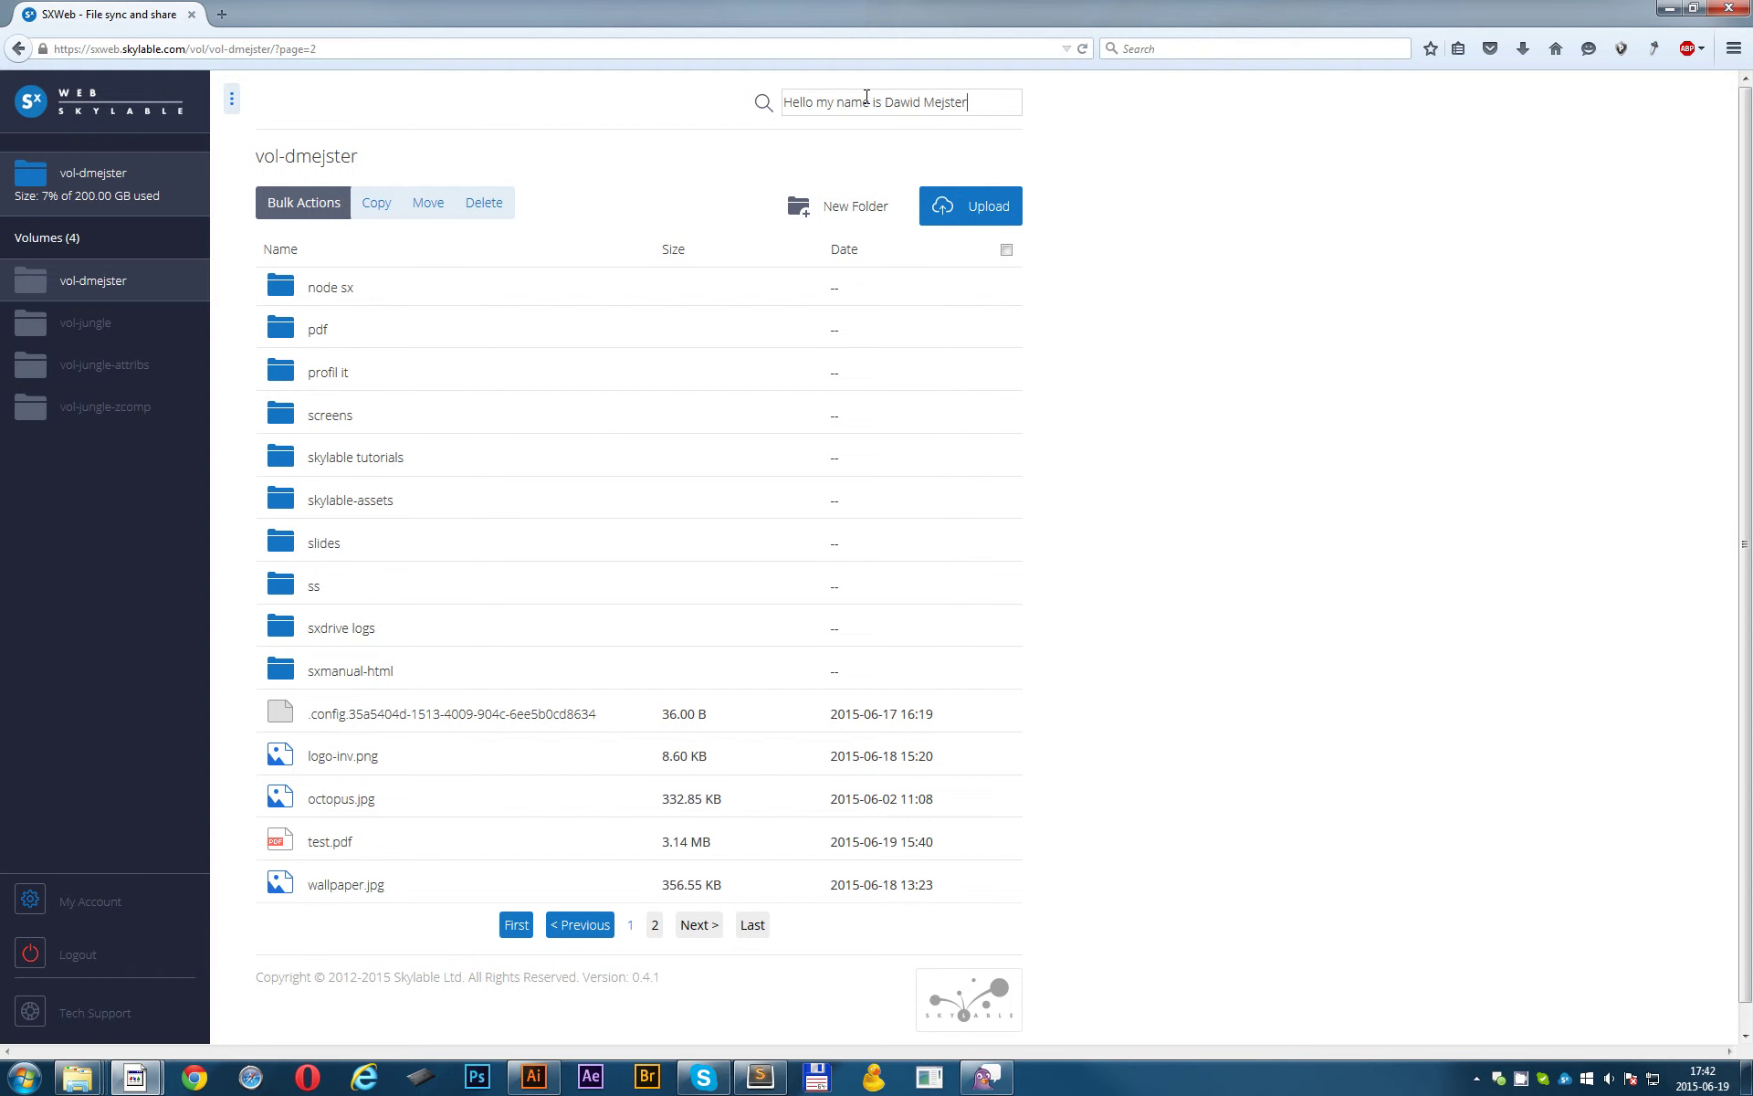
key(Down)
key(Return)
key(ctrl+z)
key(Down)
key(Return)
key(ctrl+z)
key(Return)
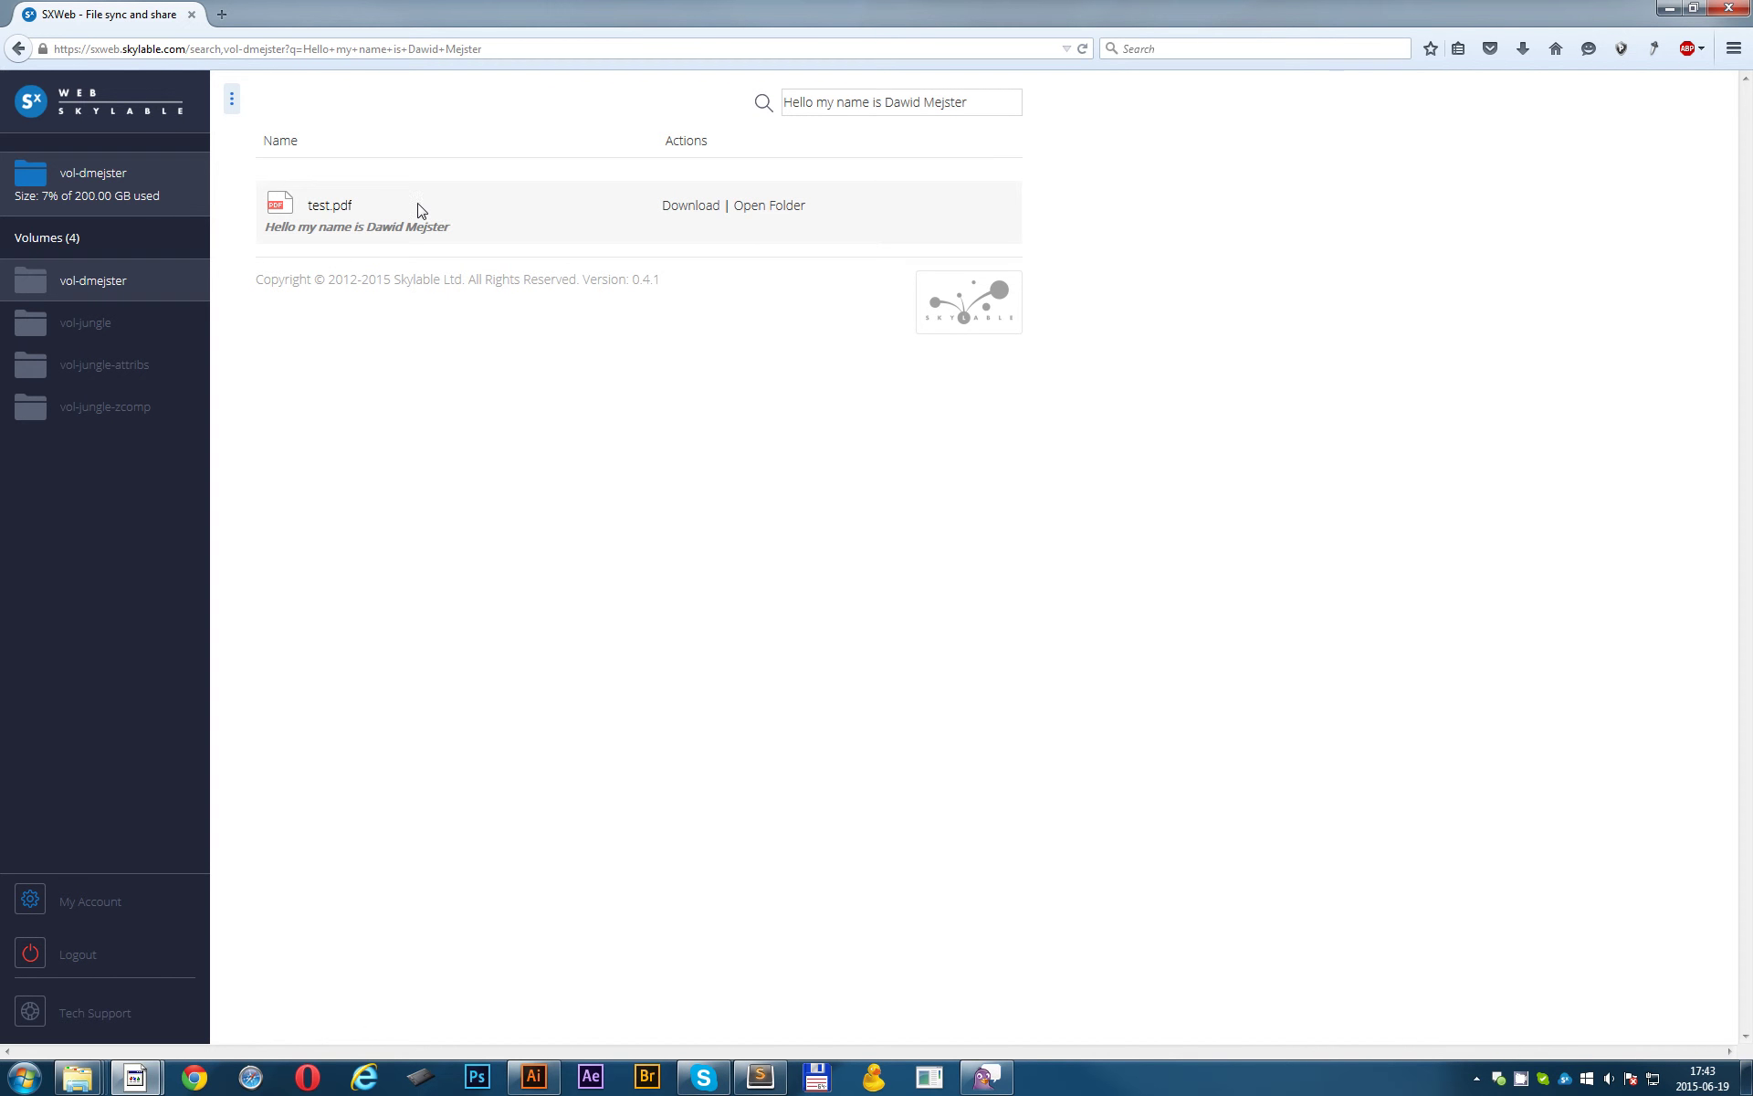
click(339, 206)
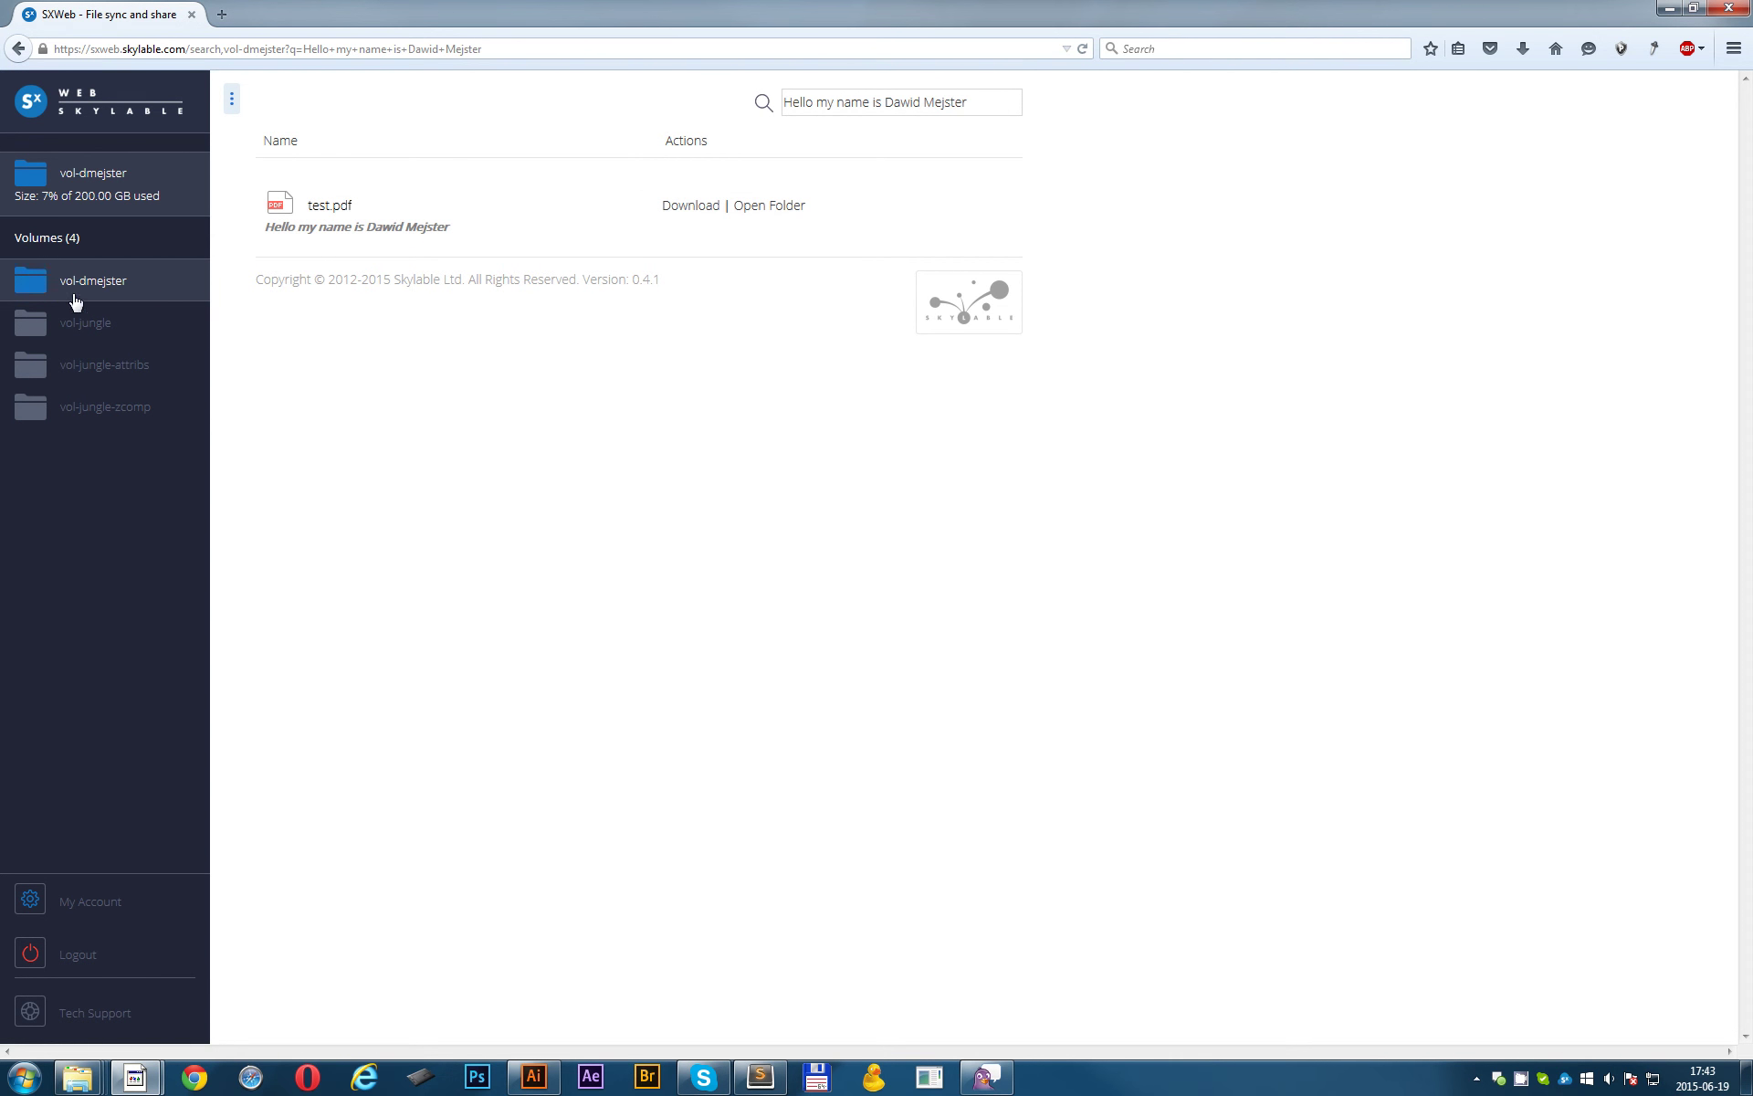
Go back to the vol-dmejster folder list from the Volumes sidebar.
click(20, 294)
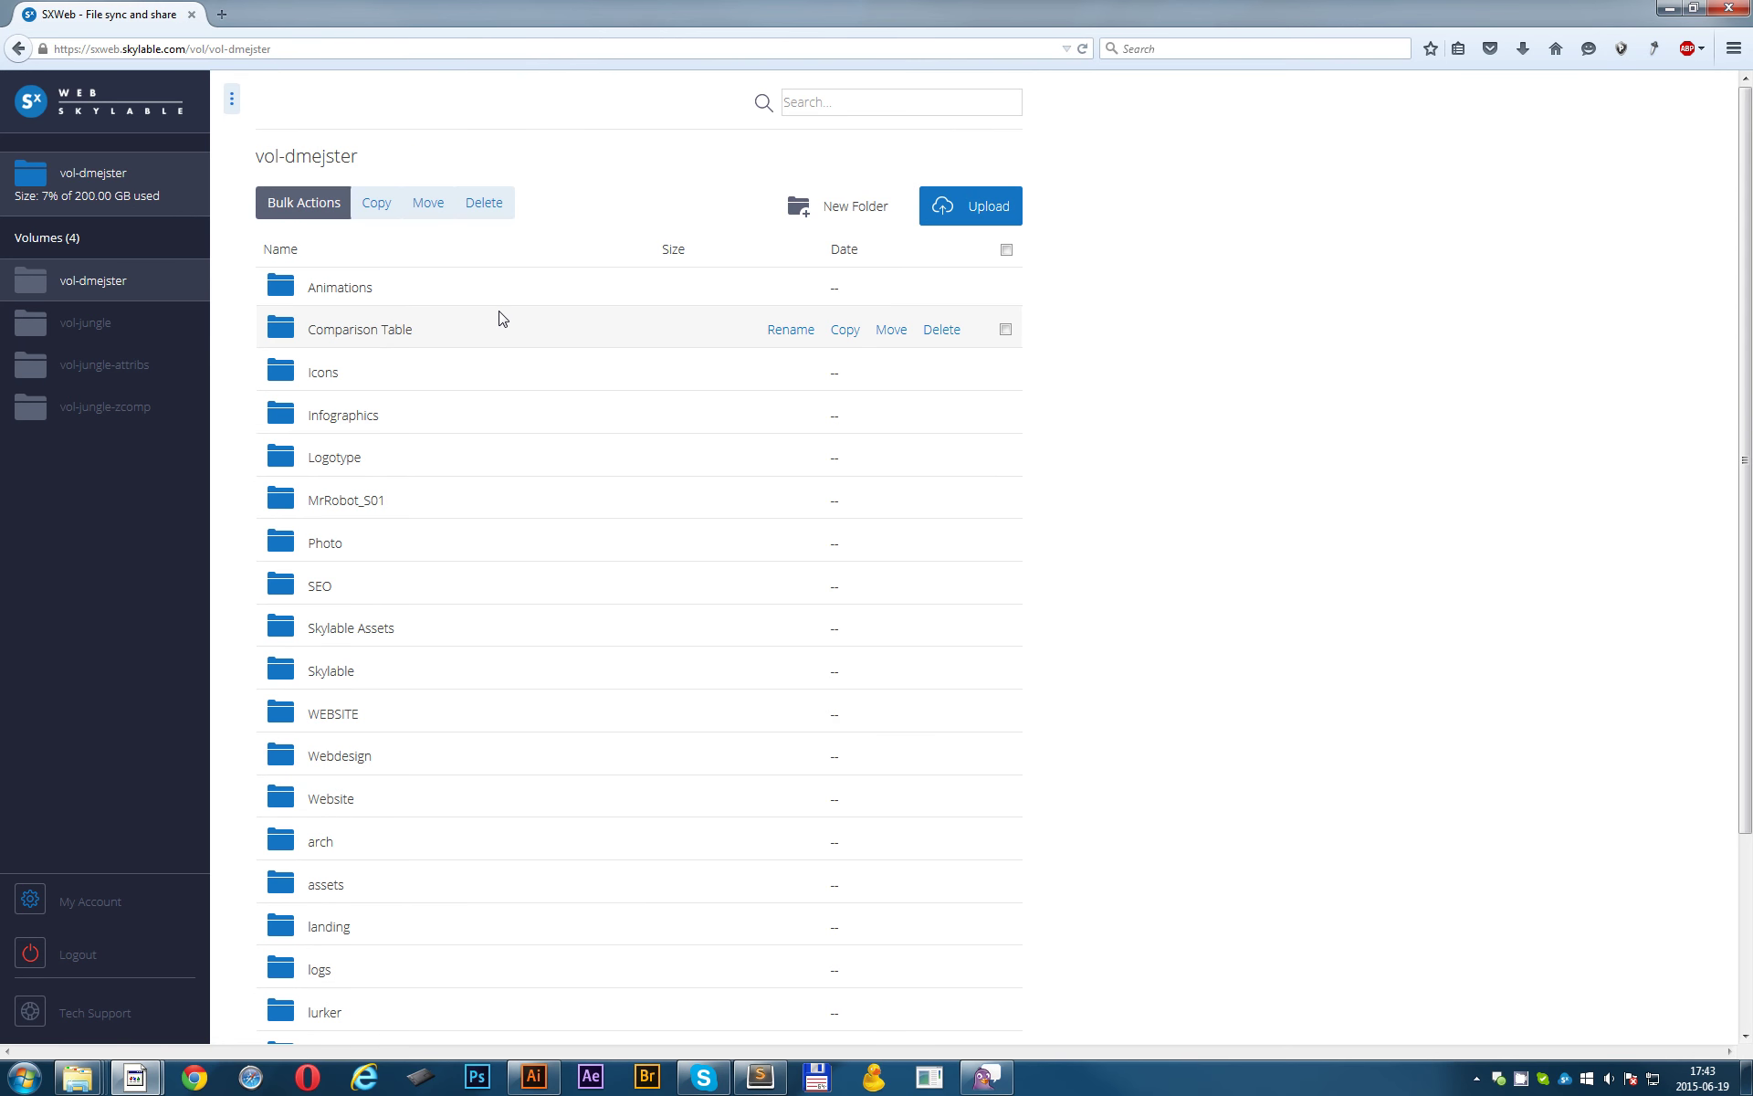
scroll(580, 552, down, 3)
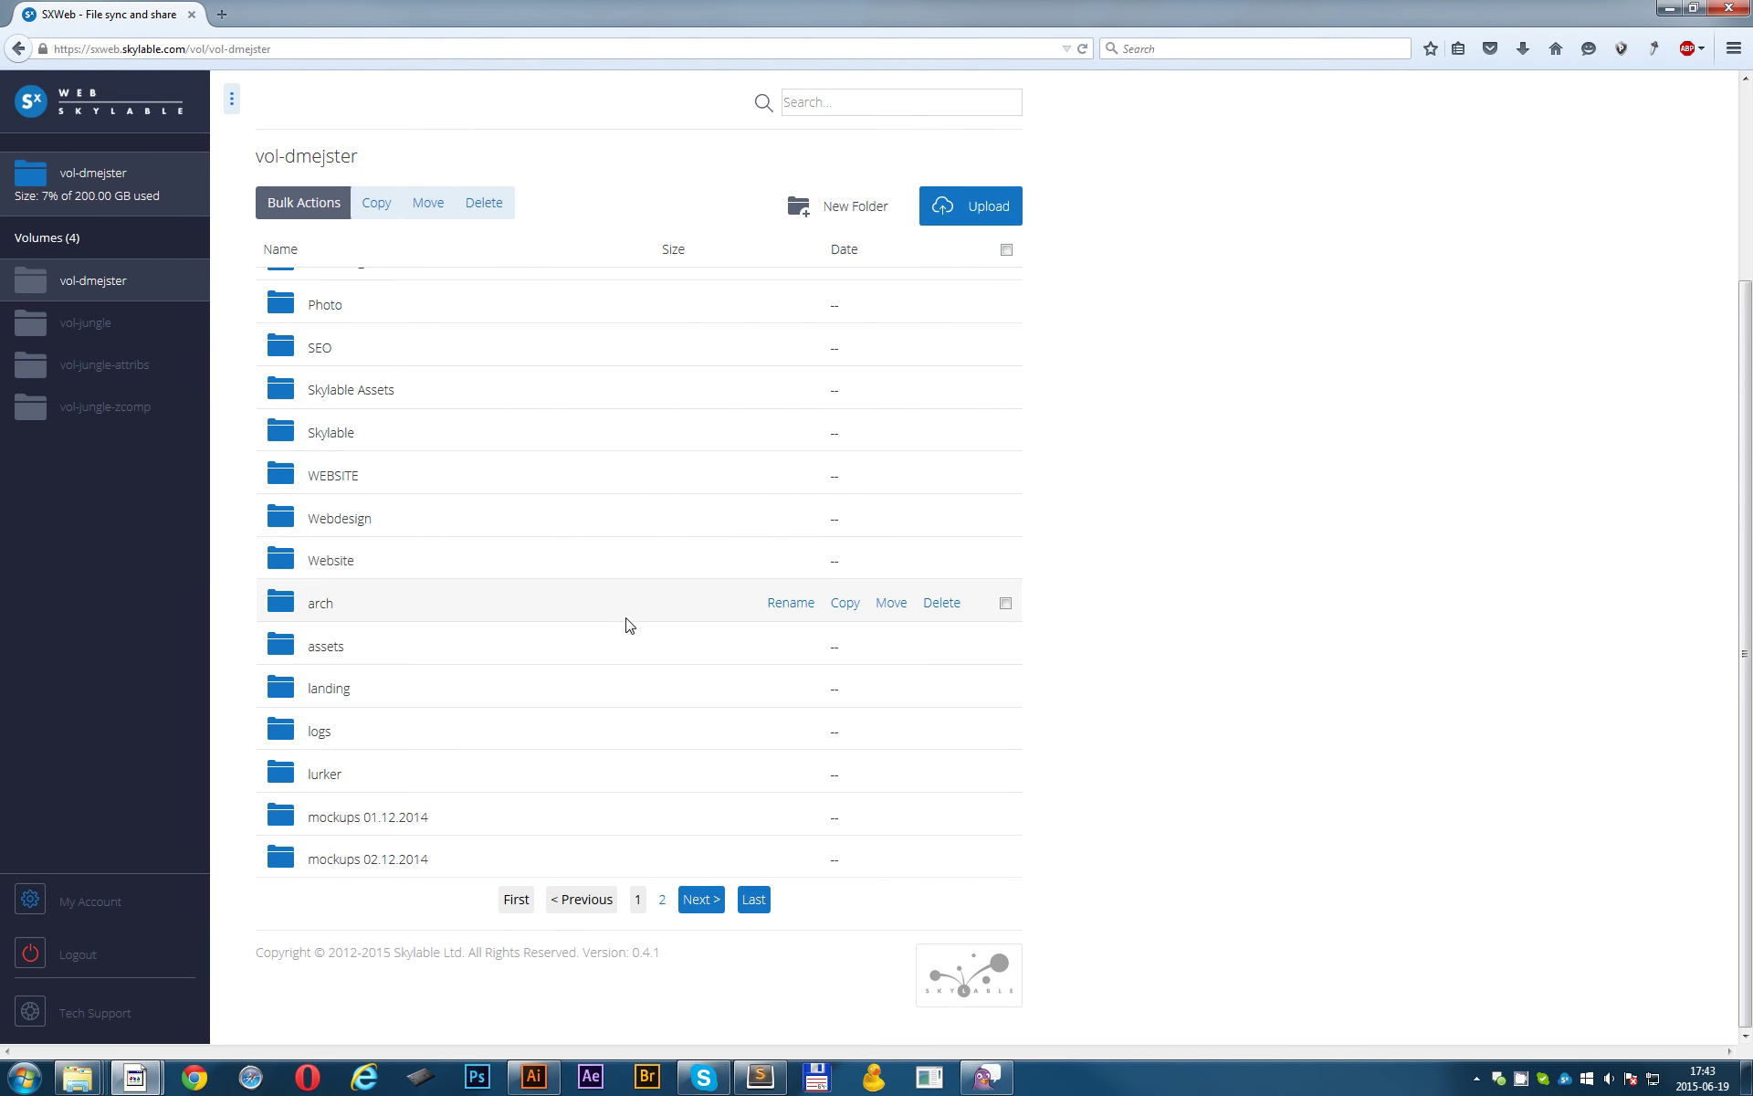
scroll(626, 624, up, 3)
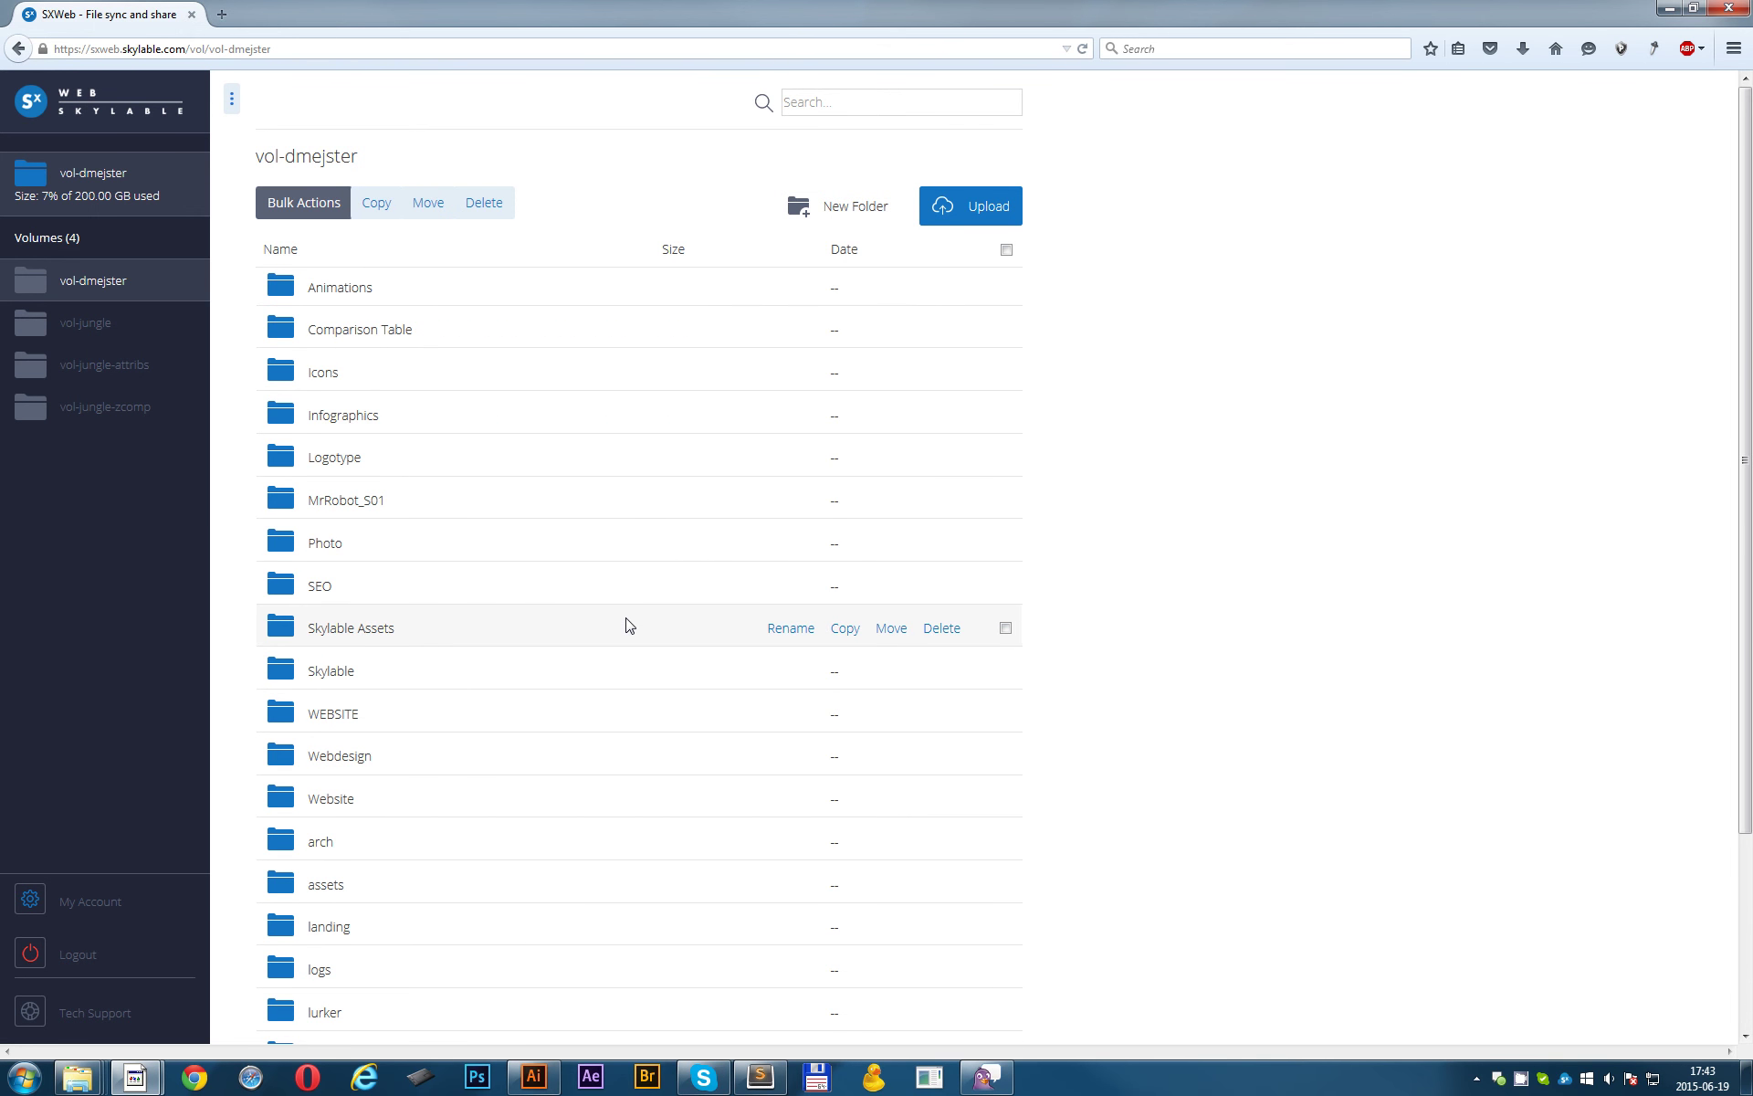